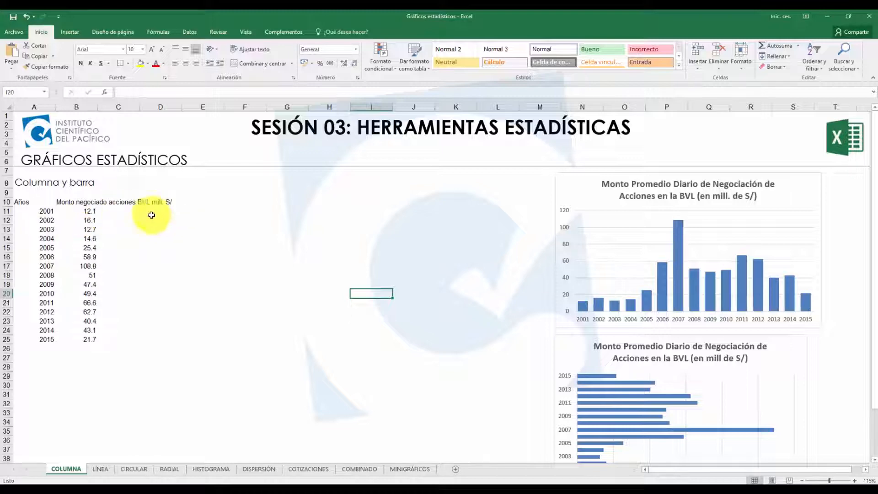
Step: Insert a 2-D clustered column chart from the amounts in B11:B25 and place it between the data table and the finished charts
left_click_drag(91, 211, 89, 340)
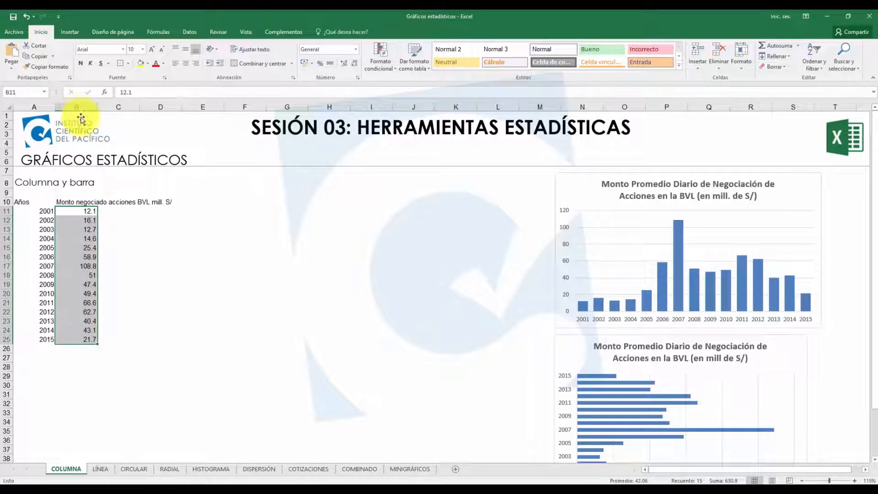
left_click(72, 32)
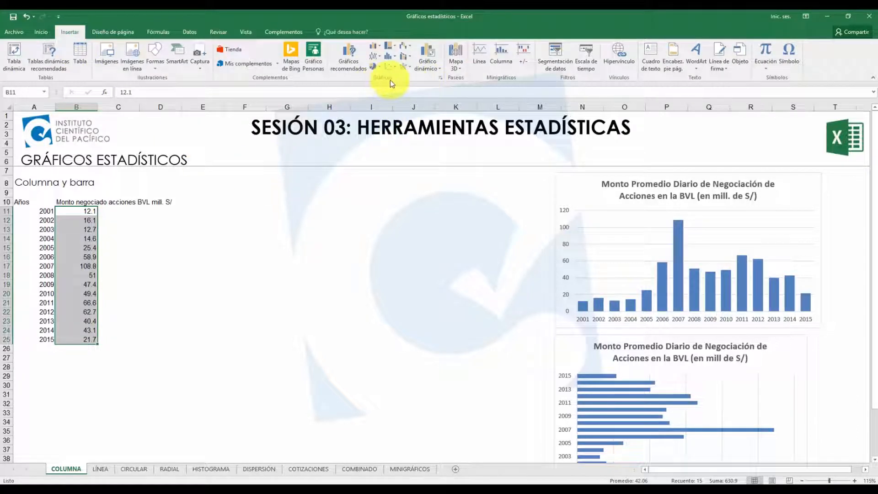
left_click(378, 49)
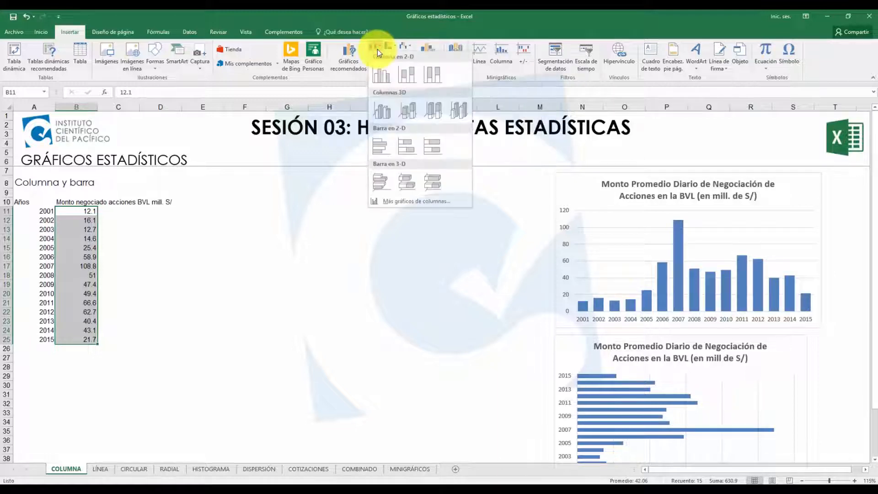
left_click(387, 75)
left_click_drag(362, 238, 281, 197)
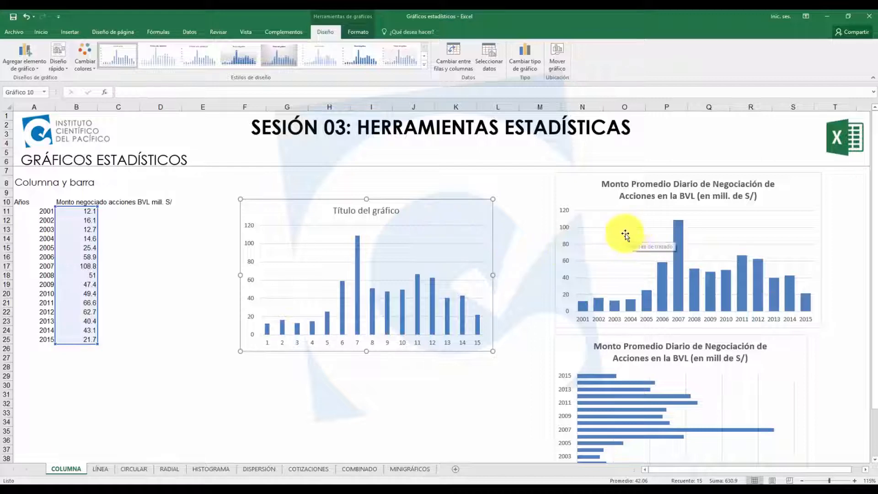
left_click_drag(428, 202, 427, 196)
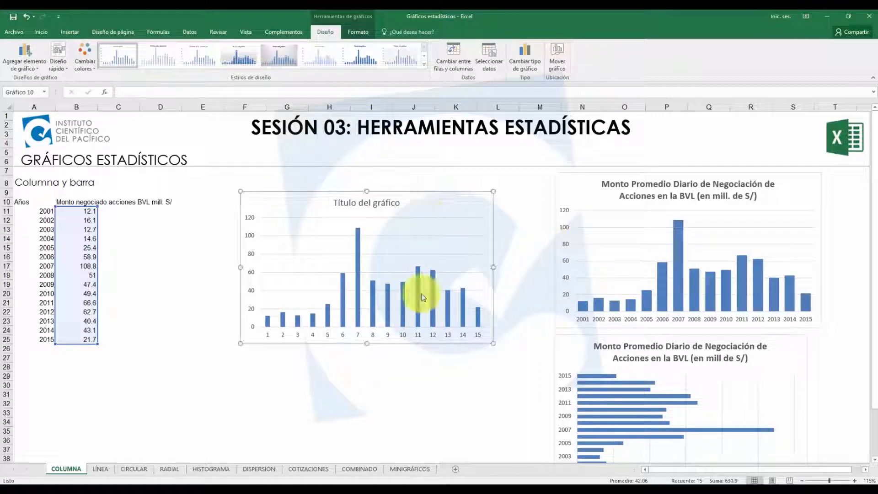
Step: Use the years in A11:A25 as the horizontal axis labels of the new column chart
left_click(372, 336)
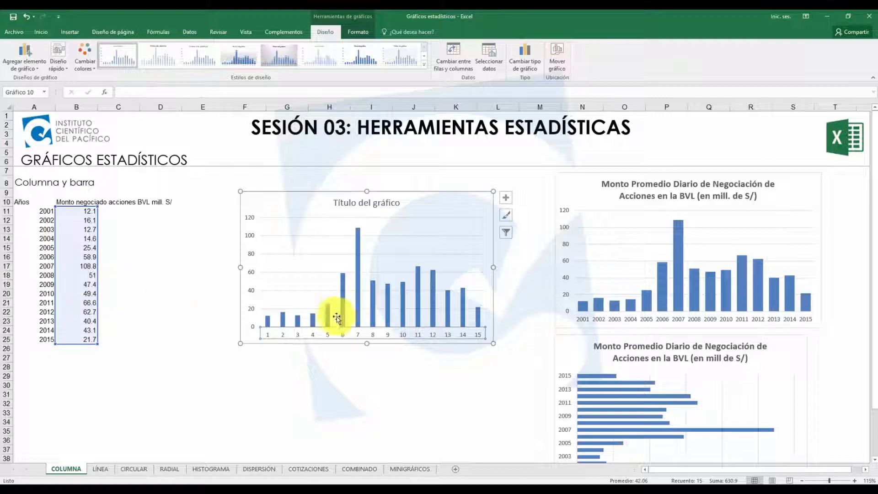
right_click(298, 336)
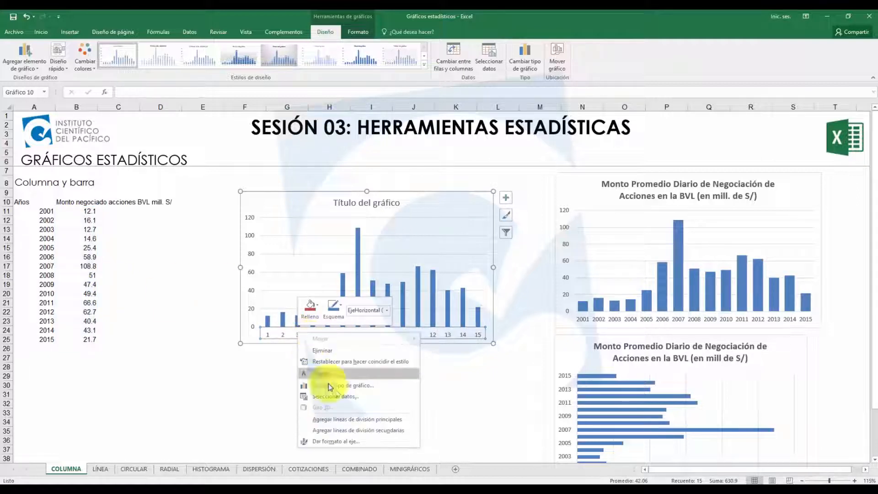
left_click(359, 397)
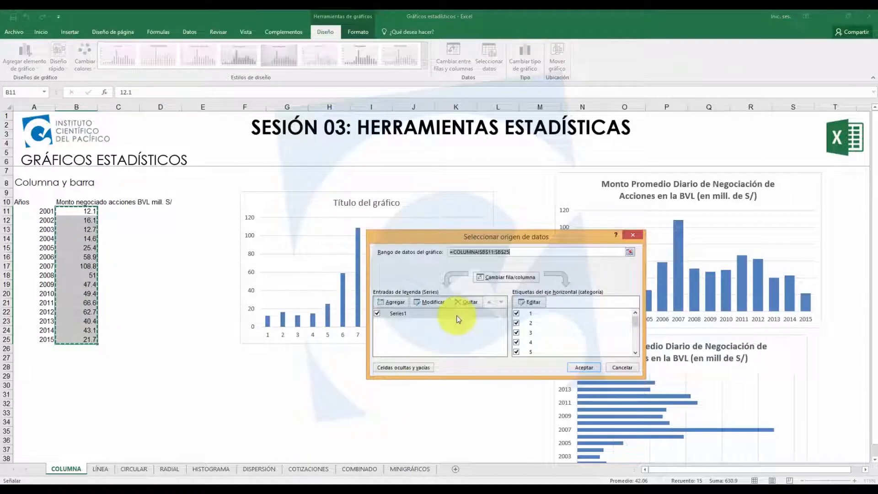
left_click_drag(448, 240, 435, 231)
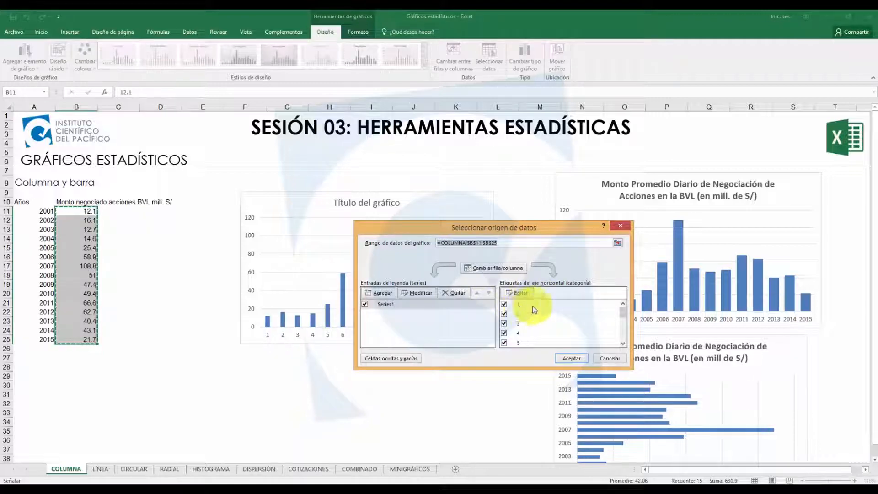
mouse_move(624, 313)
left_mouse_down()
mouse_move(625, 342)
mouse_move(622, 310)
left_mouse_up()
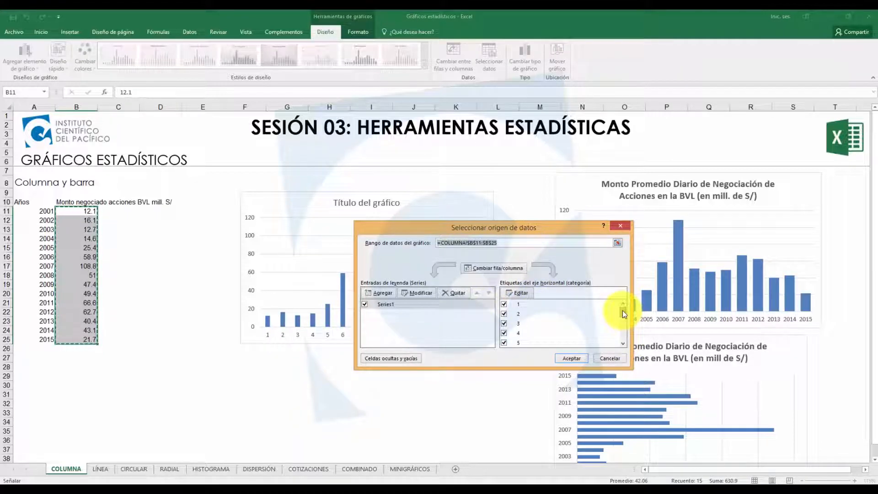
left_click(524, 293)
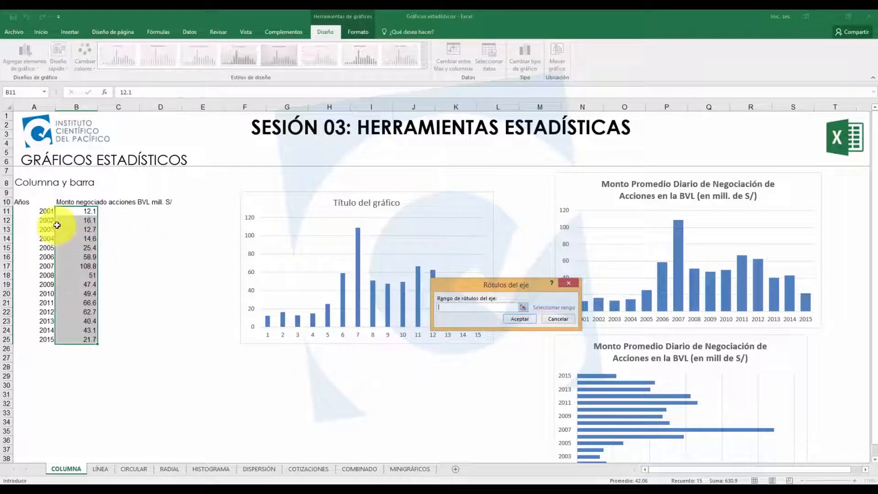
left_click_drag(45, 211, 47, 334)
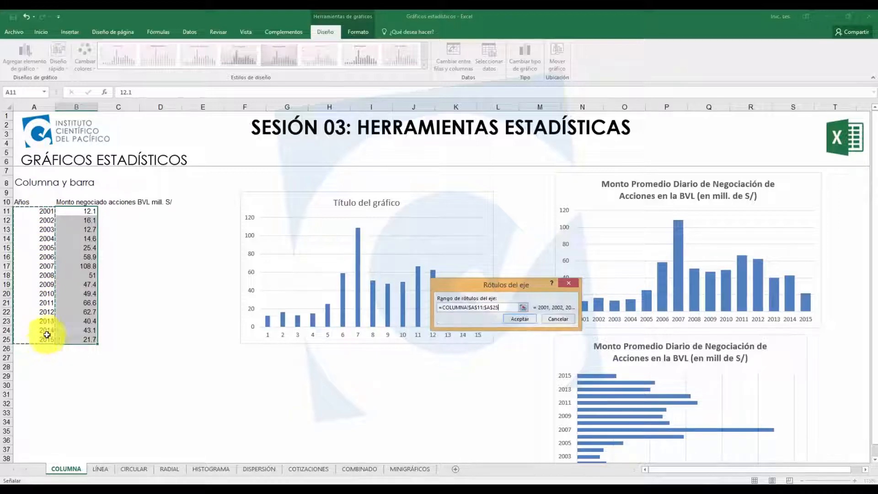
left_click(510, 320)
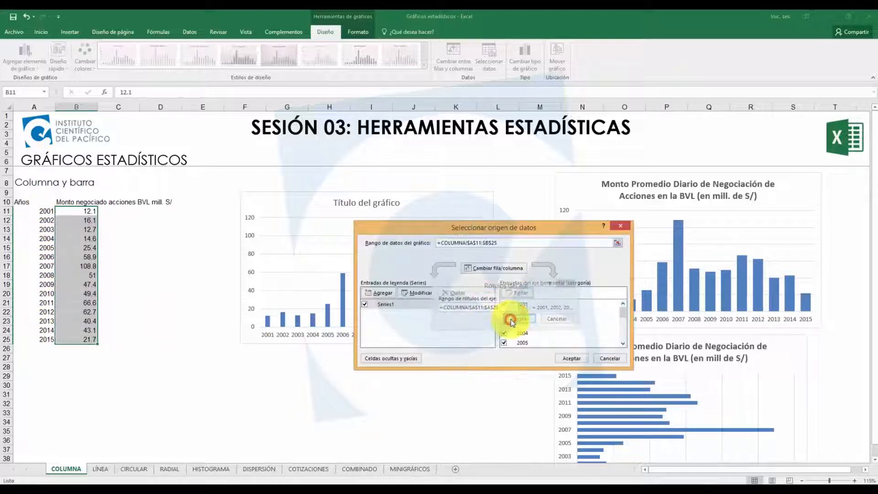
left_click(570, 359)
left_click(368, 385)
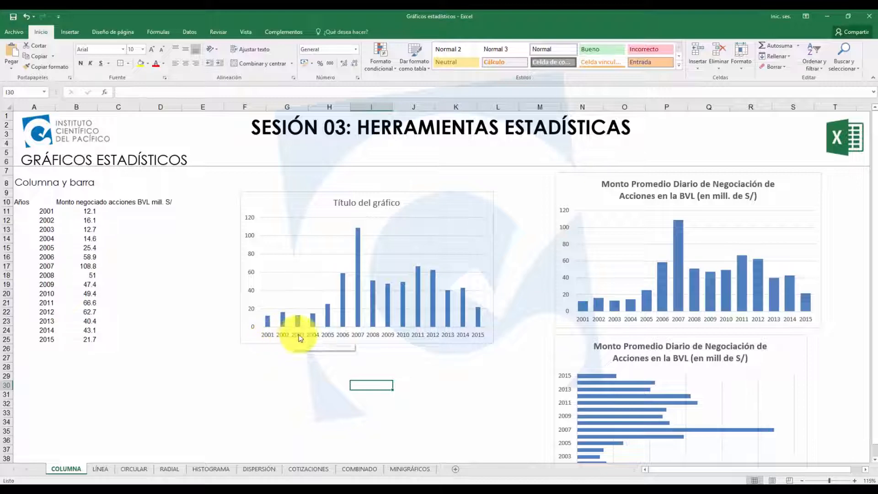
Step: Widen the columns of the new chart by setting the series gap width to 50%, and close the formatting options
mouse_move(355, 280)
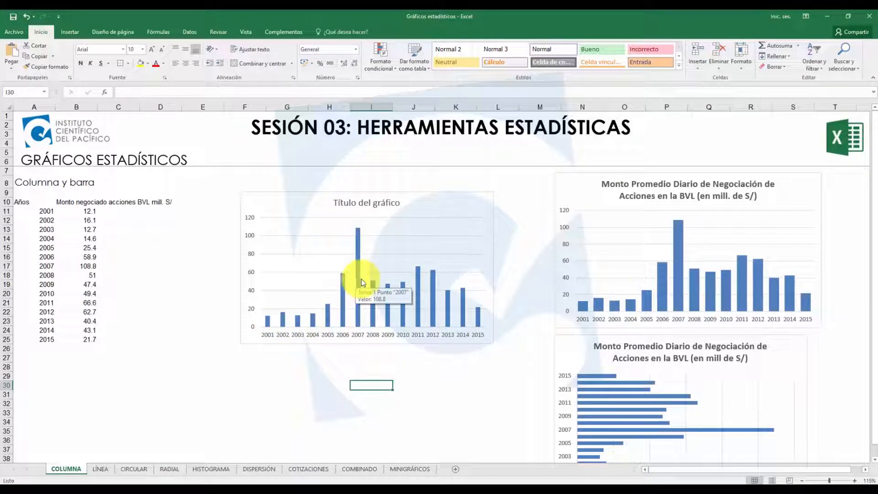
left_click(357, 282)
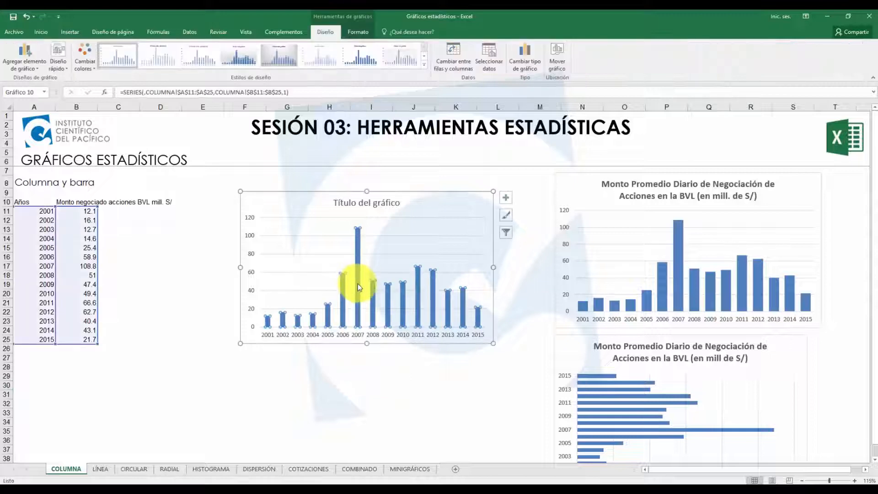
double_click(358, 308)
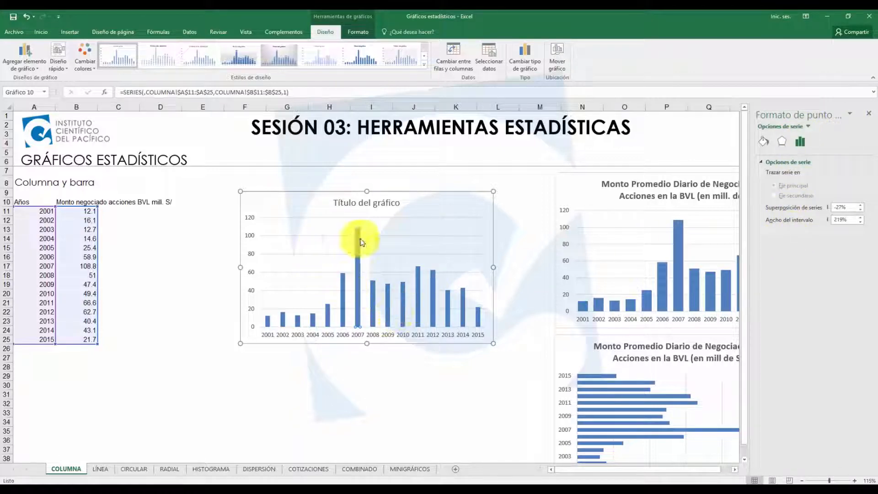
left_click(312, 320)
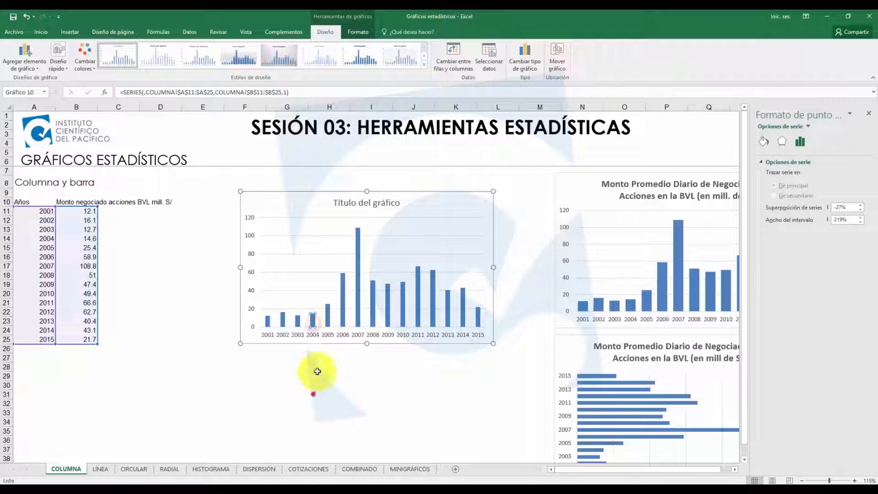
left_click(315, 385)
left_click(341, 316)
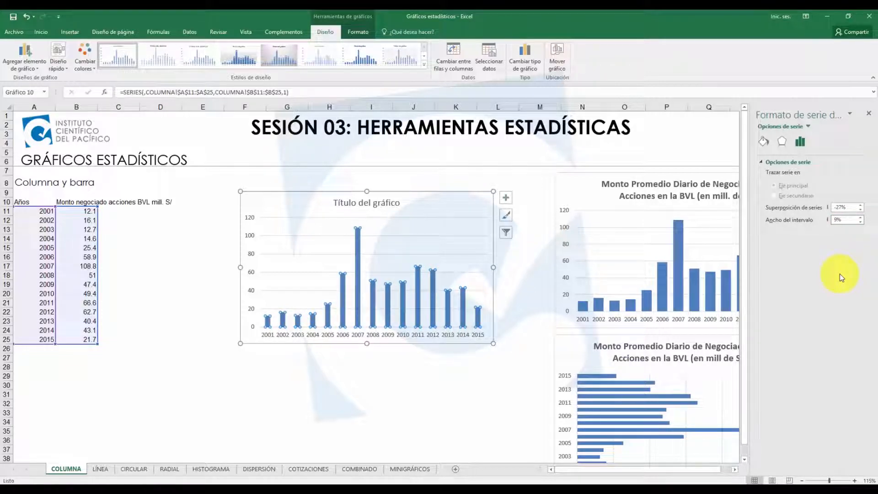
key("Return")
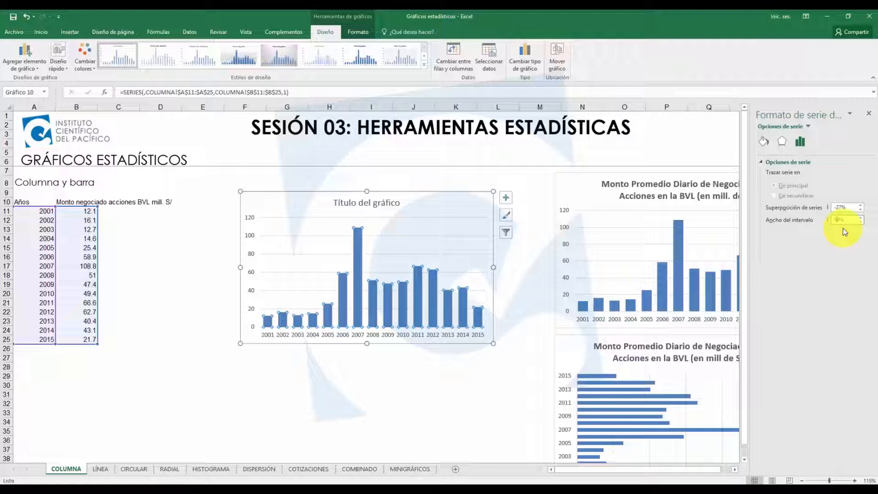
left_click(502, 395)
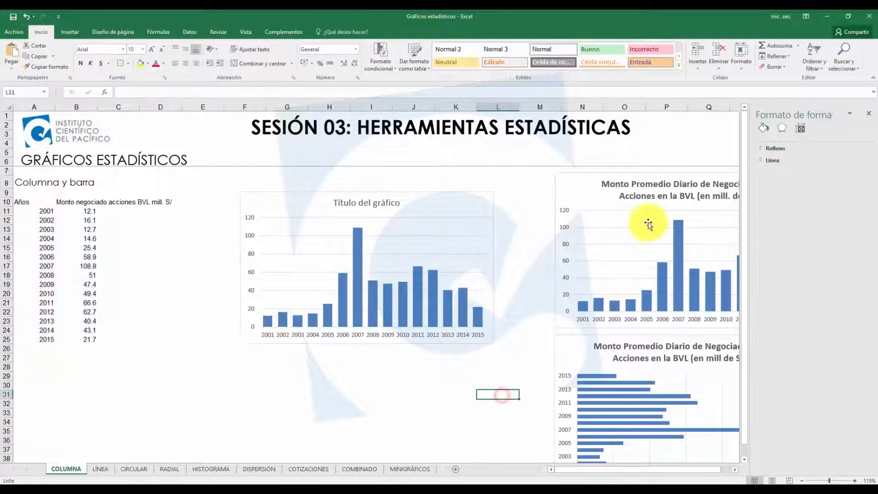
left_click(869, 113)
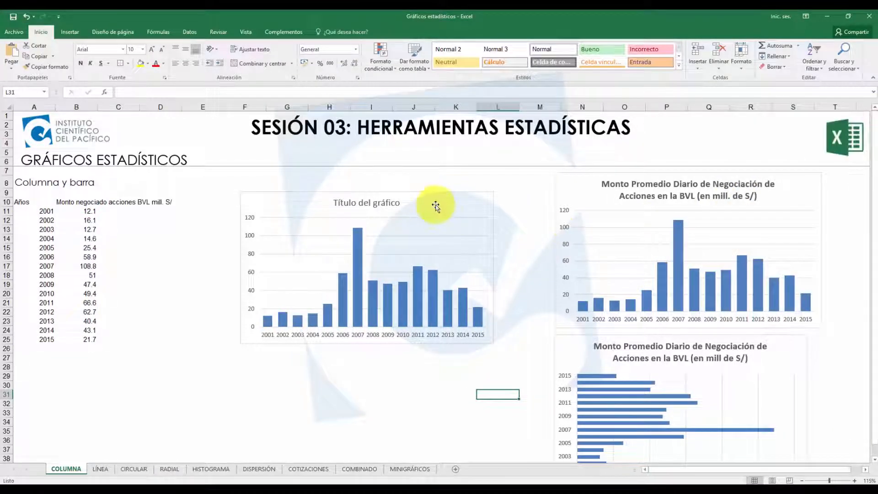
Step: Move the new column chart up slightly and title it "Monto Promedio Diario de Negociación en la BVL (mill. S/)"
left_click_drag(435, 207, 445, 188)
left_click(384, 187)
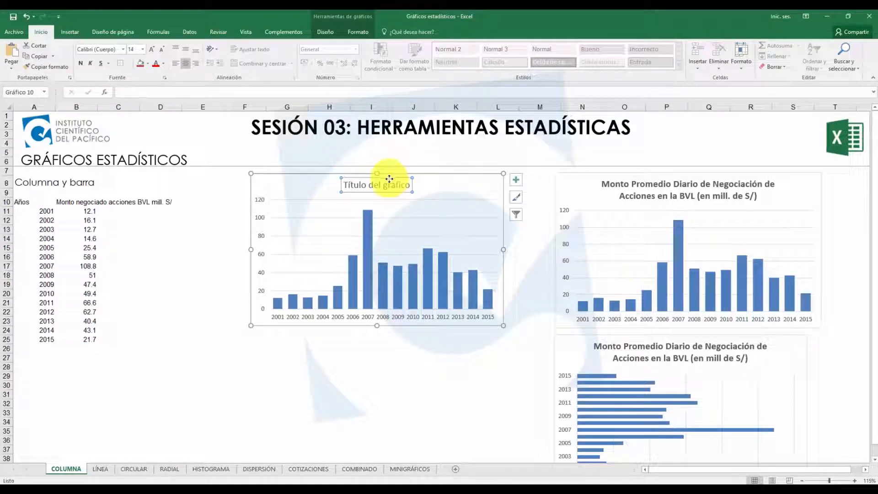
left_click_drag(400, 183, 350, 184)
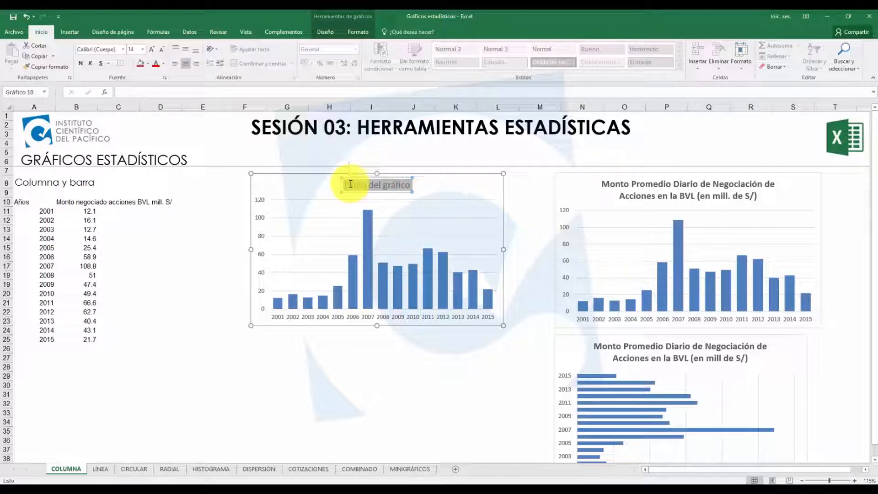
key("Delete")
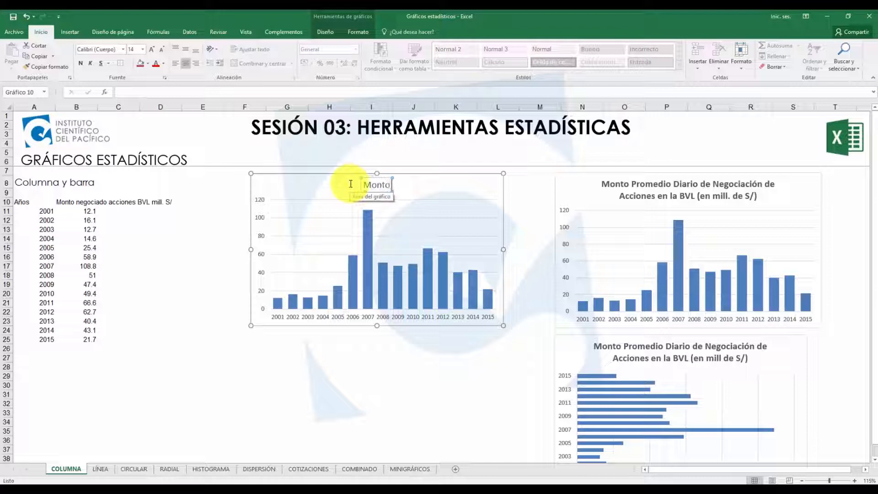
type("Monto Promedio Diario de Negociación en la BVL")
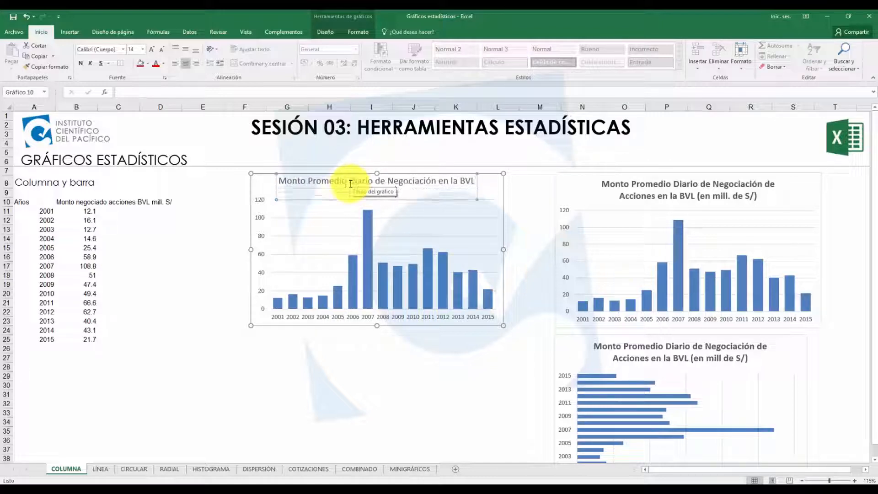
type(" (mill. S/)")
left_click(414, 203)
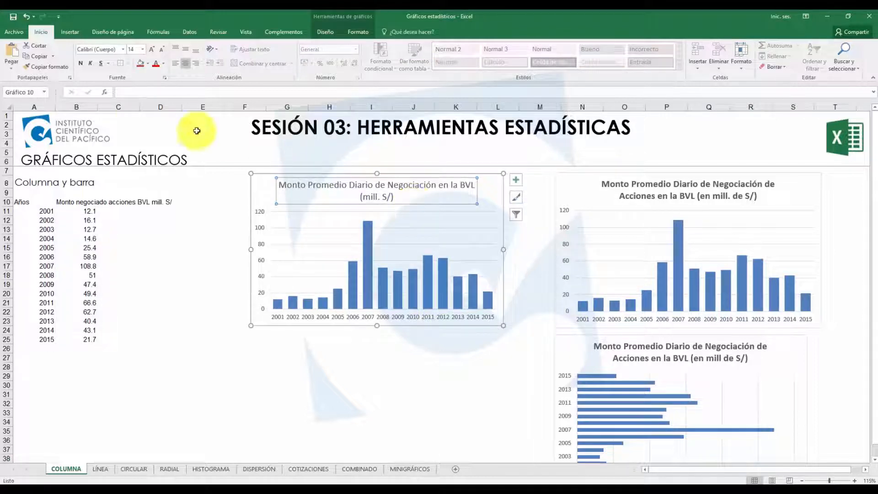
Step: Make the column chart's title bold and nudge the chart into line with the finished chart beside it
left_click(83, 63)
left_click(413, 384)
mouse_move(477, 175)
left_mouse_down()
mouse_move(514, 172)
mouse_move(478, 173)
left_mouse_up()
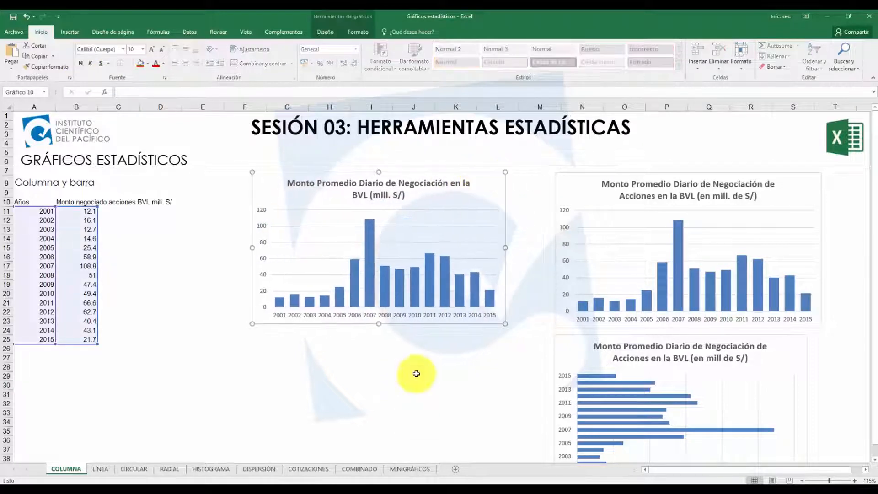
left_click(412, 374)
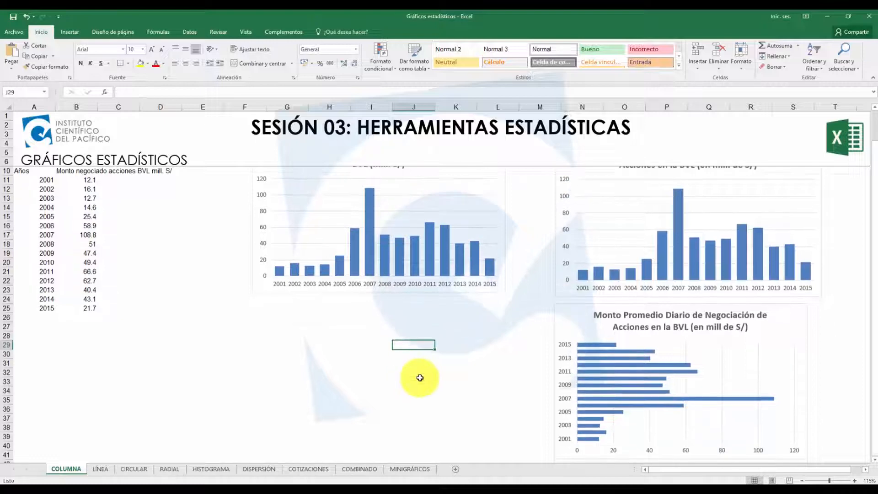
Step: Insert a 2-D clustered bar chart from the amounts in B11:B25 and place it below the new column chart
scroll(566, 355, "down", 1)
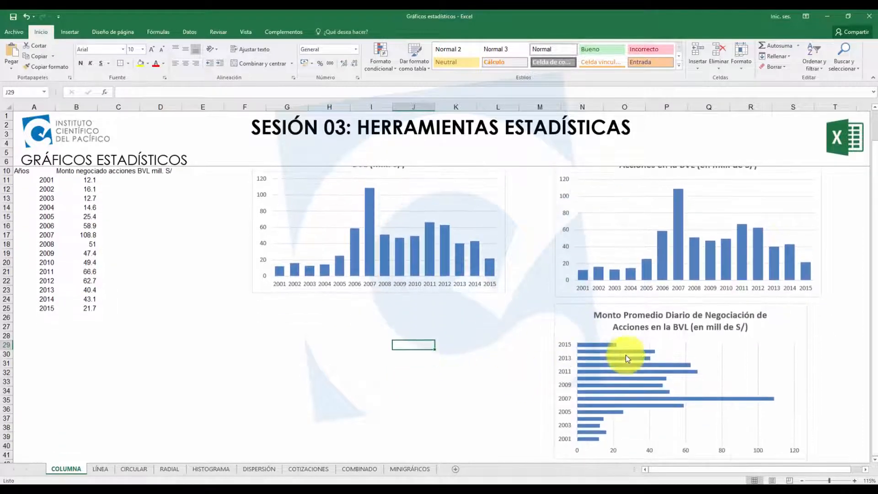
scroll(180, 373, "up", 1)
left_click_drag(94, 215, 86, 337)
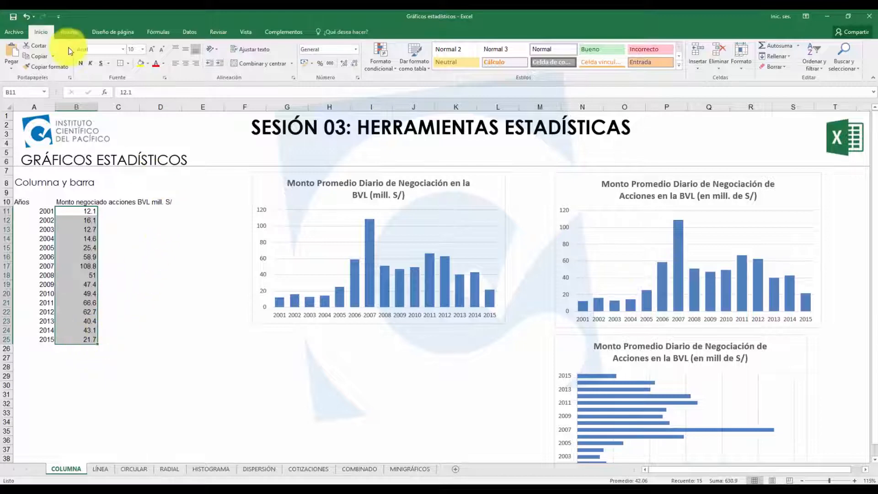
left_click(70, 32)
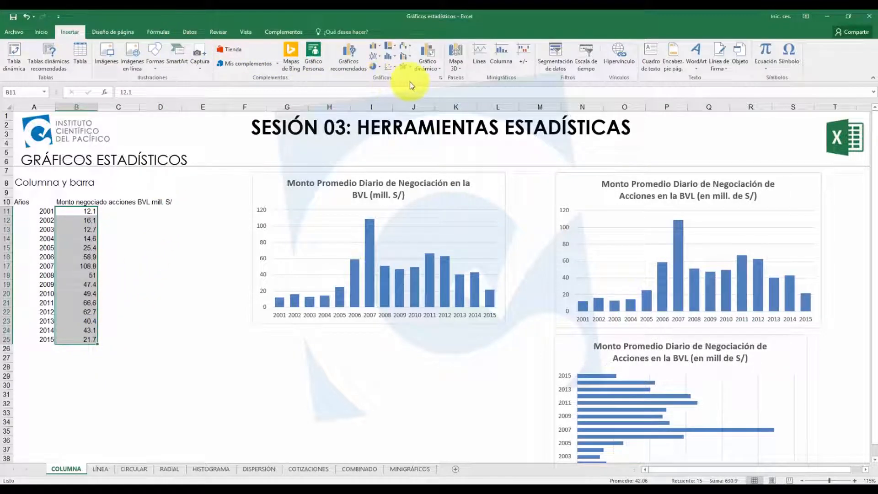
left_click(381, 51)
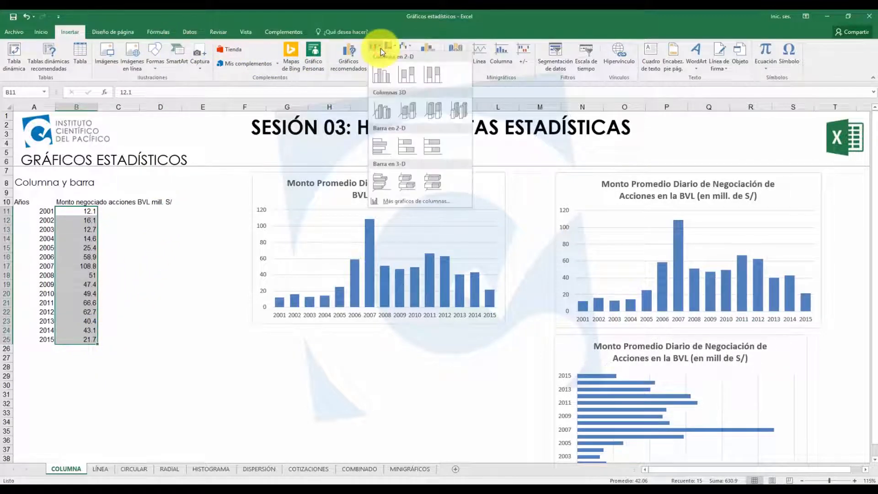
left_click(377, 141)
left_click_drag(387, 248, 324, 344)
scroll(334, 334, "down", 1)
scroll(656, 357, "down", 1)
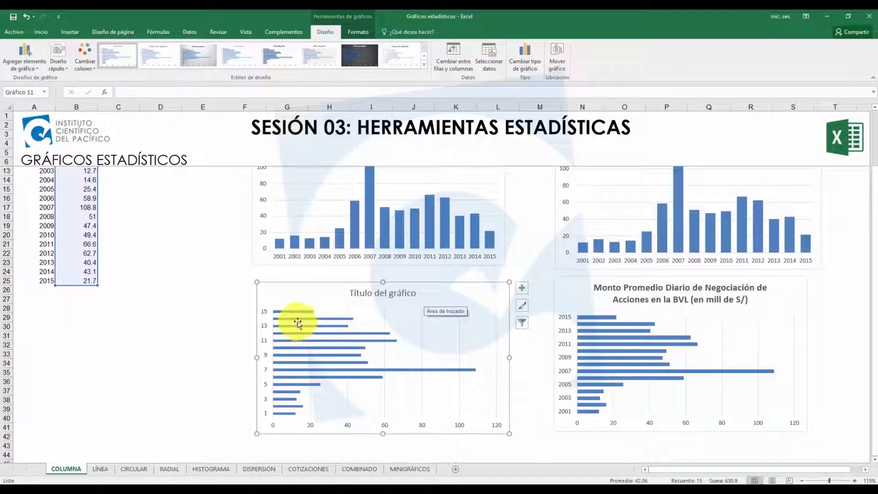
Step: Widen the bars of the new bar chart by reducing the series gap width, and close the formatting options
left_click(286, 312)
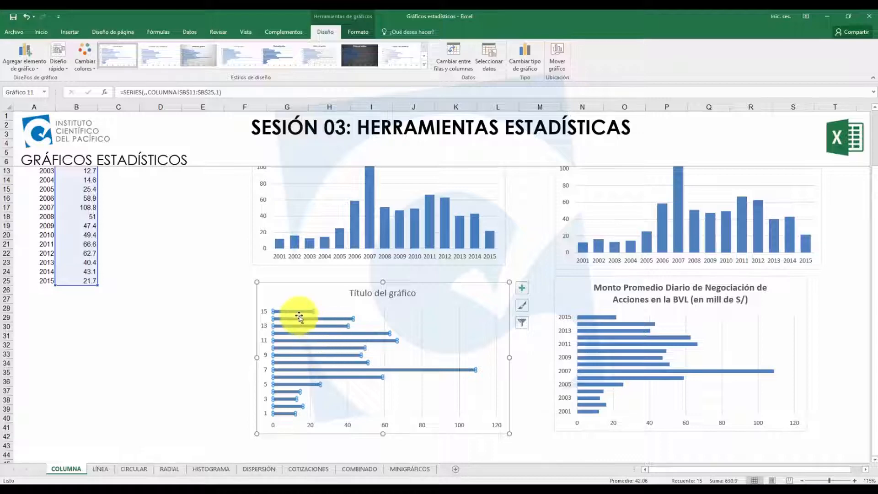
double_click(295, 311)
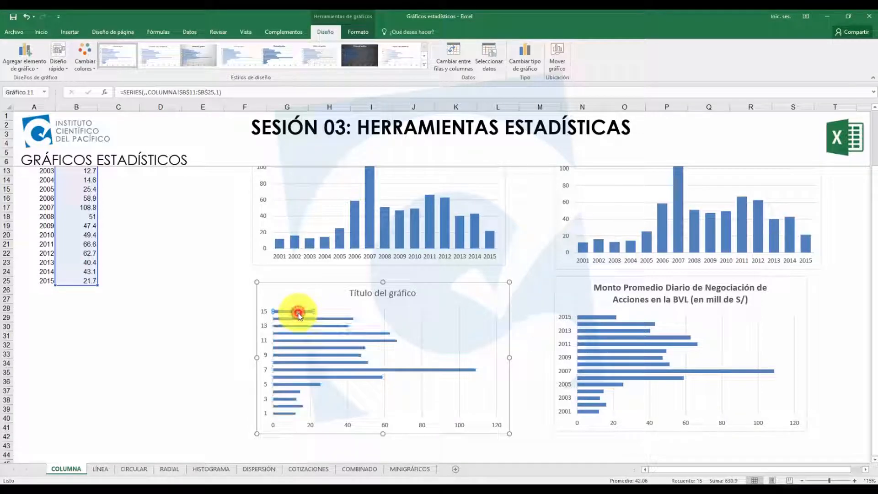
left_click(221, 340)
left_click(295, 312)
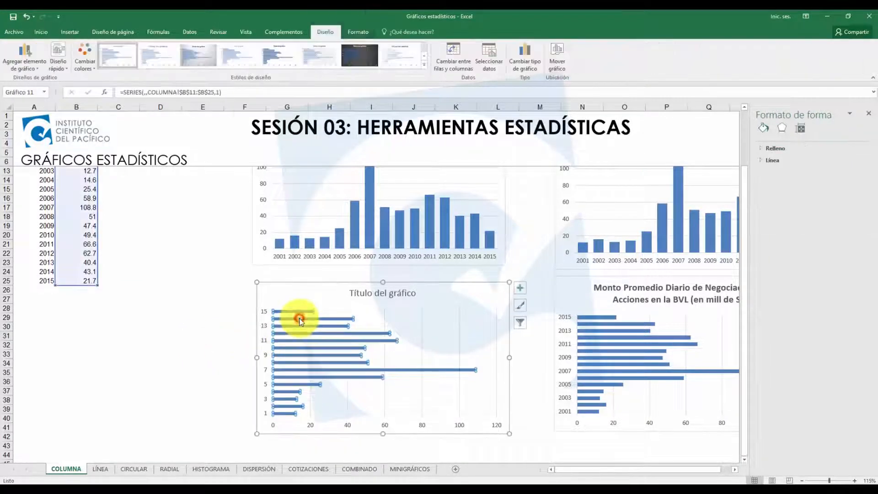
left_click_drag(841, 220, 820, 221)
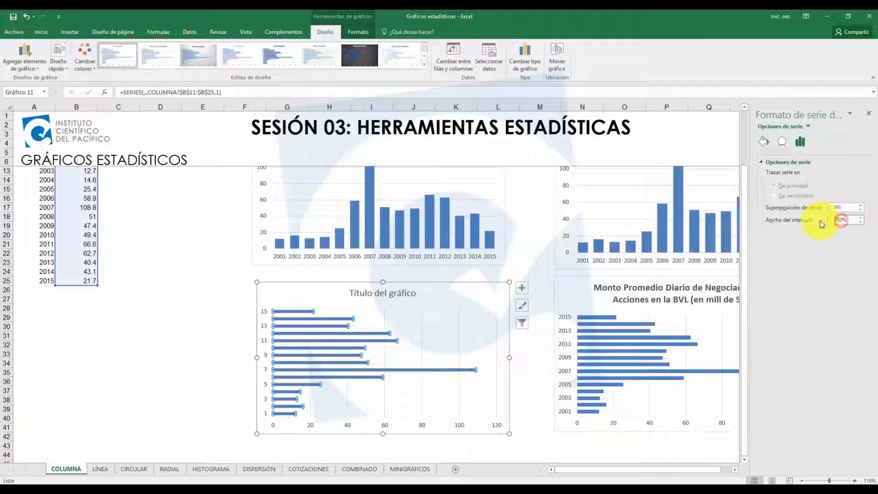
key("BackSpace")
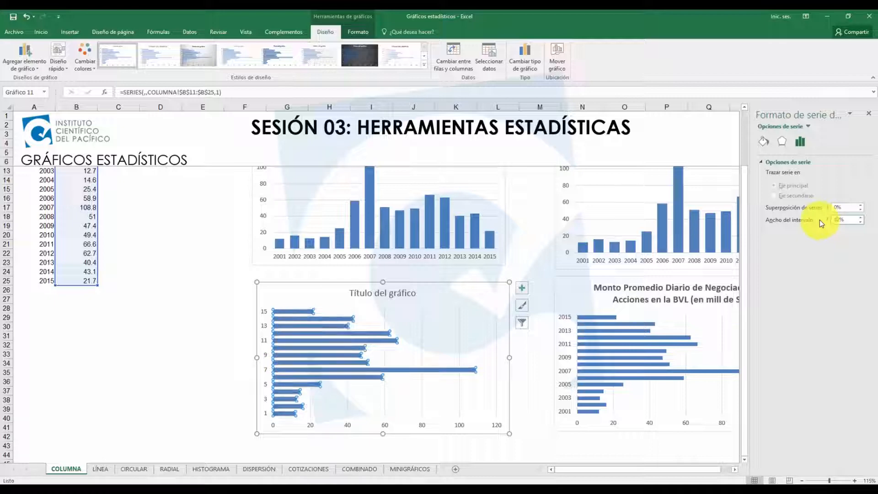
left_click(202, 315)
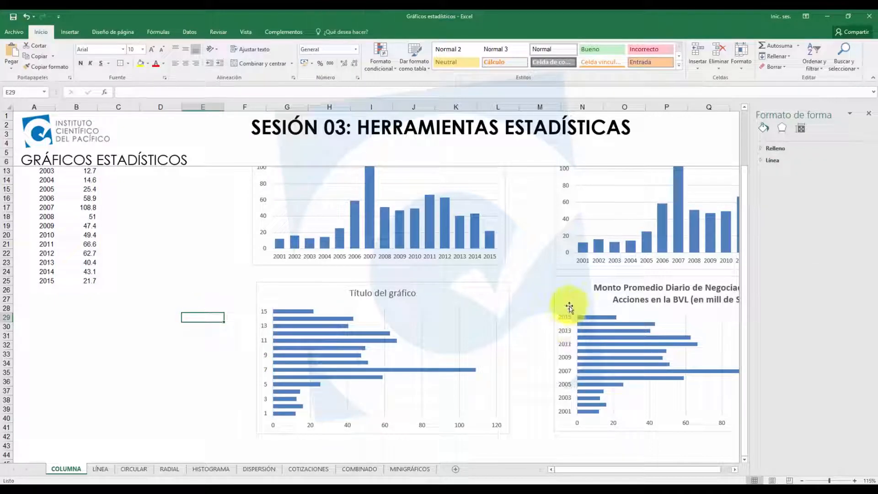
left_click(868, 117)
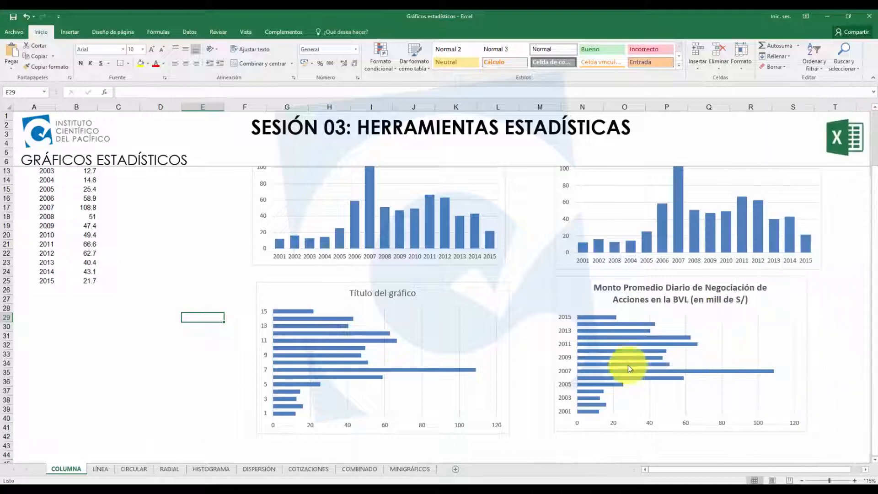
Step: Title the new bar chart "Monto Promedio Diario de Negociación Acciones en la BVL (mill S/)" and make the title bold
left_click(450, 286)
left_click(401, 291)
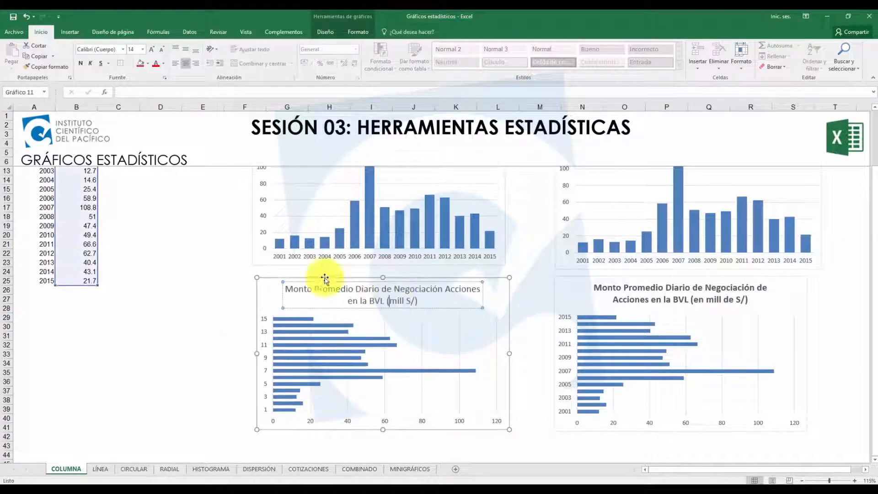
left_click(80, 64)
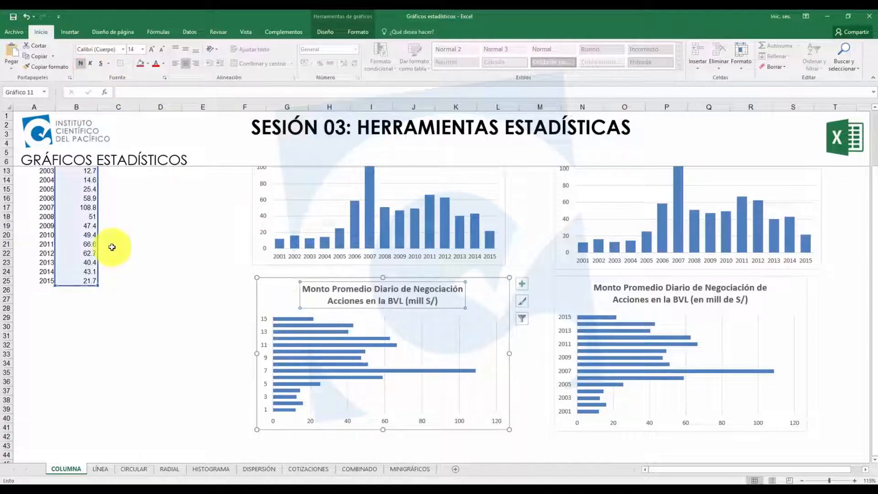
left_click(167, 390)
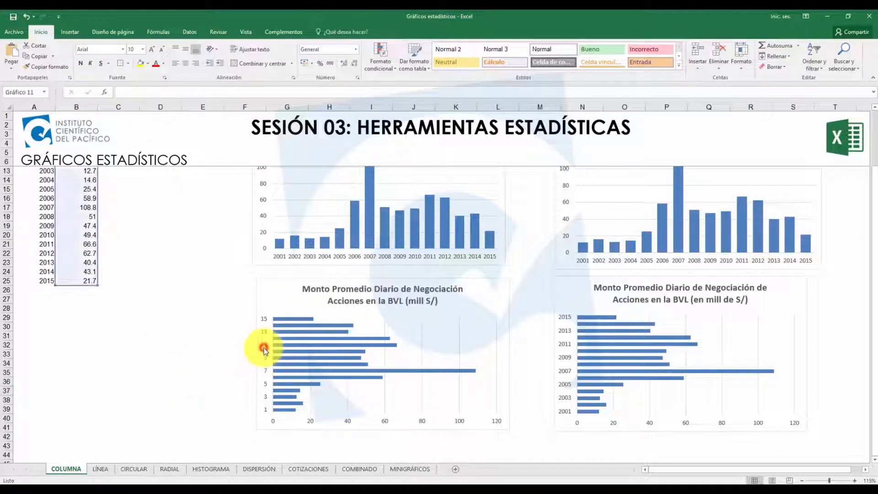
Step: Label the new bar chart's category axis with the years from A11:A25
left_click(265, 349)
right_click(263, 348)
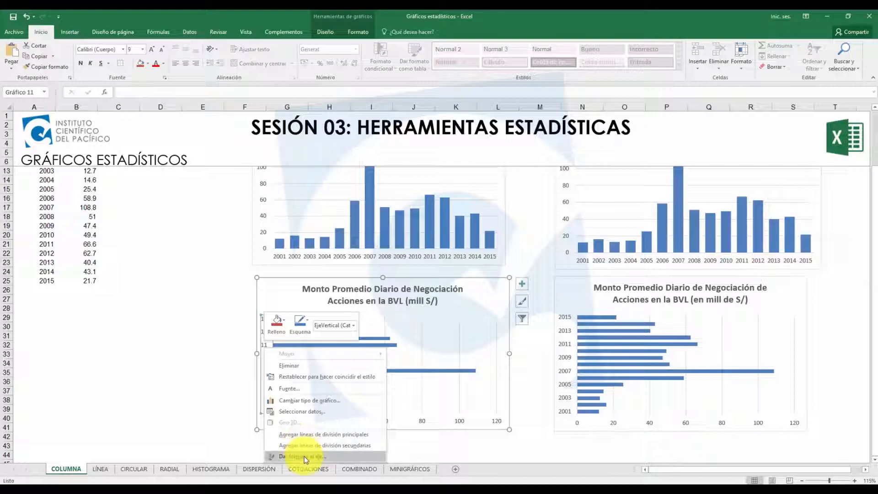
left_click(303, 411)
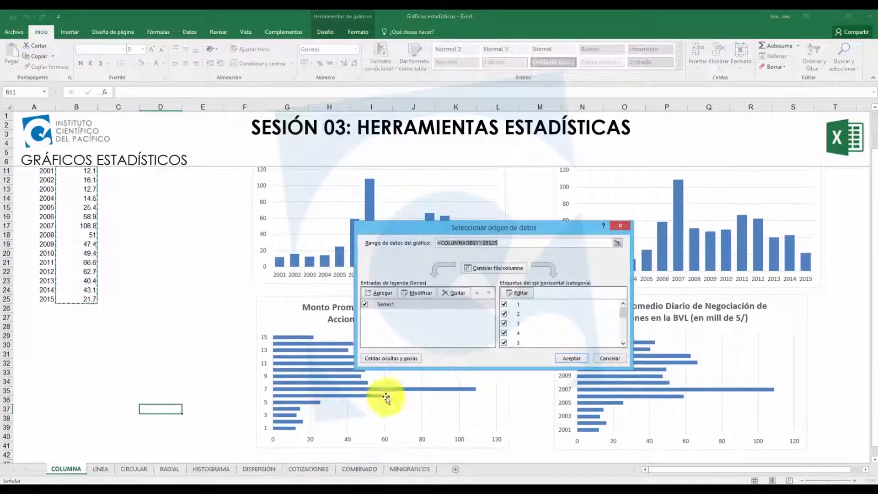
left_click(524, 296)
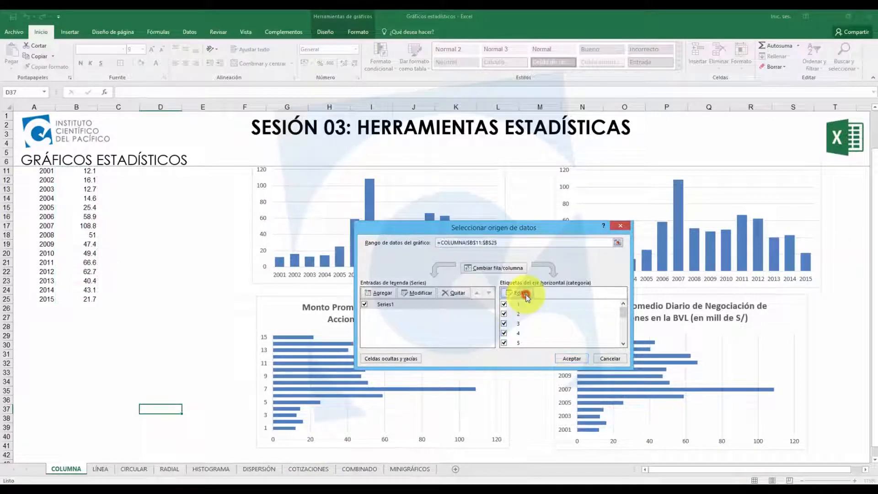
scroll(69, 196, "up", 1)
left_click_drag(45, 202, 41, 331)
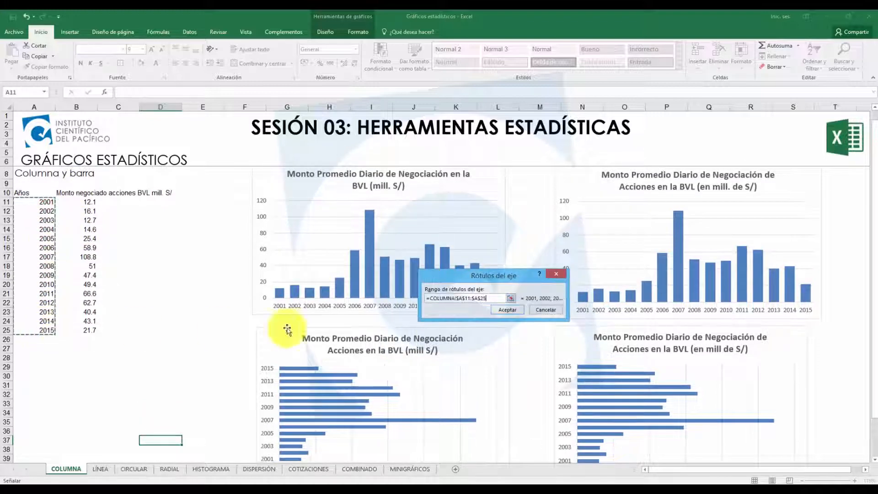
left_click(503, 310)
left_click(572, 358)
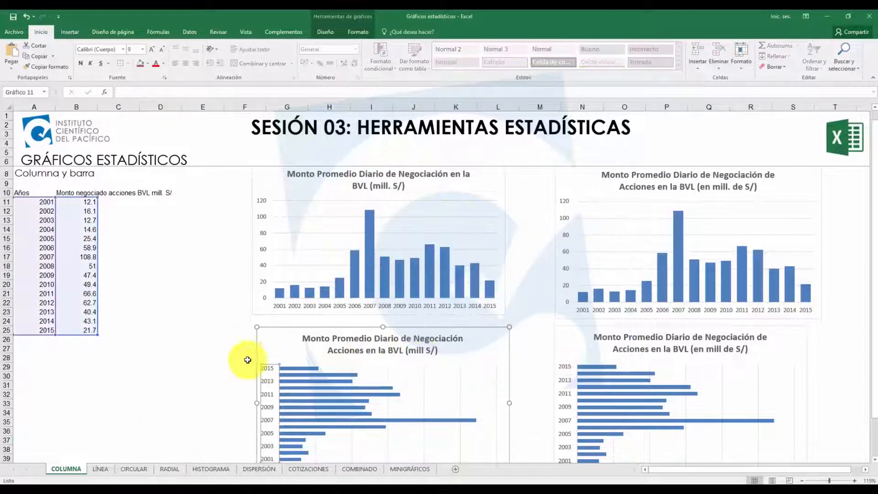
scroll(198, 343, "down", 1)
left_click(188, 337)
scroll(188, 337, "down", 1)
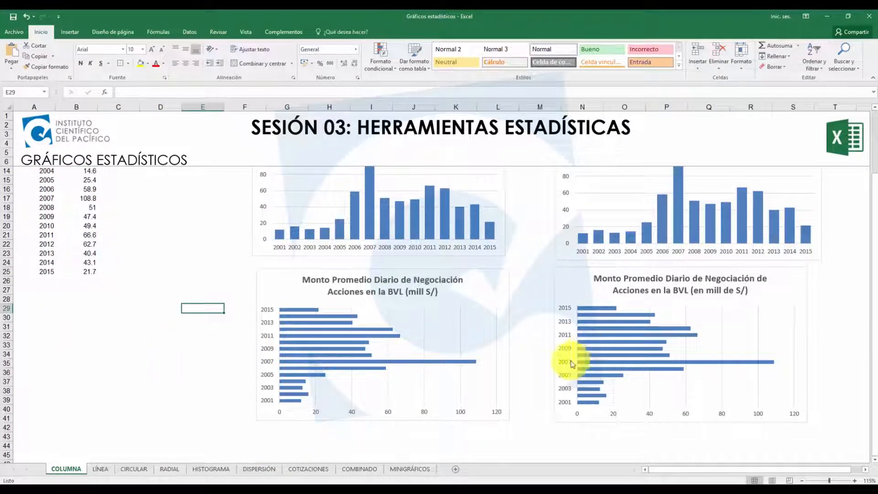
Step: Set the maximum of the new bar chart's horizontal value axis to 110
left_click(496, 414)
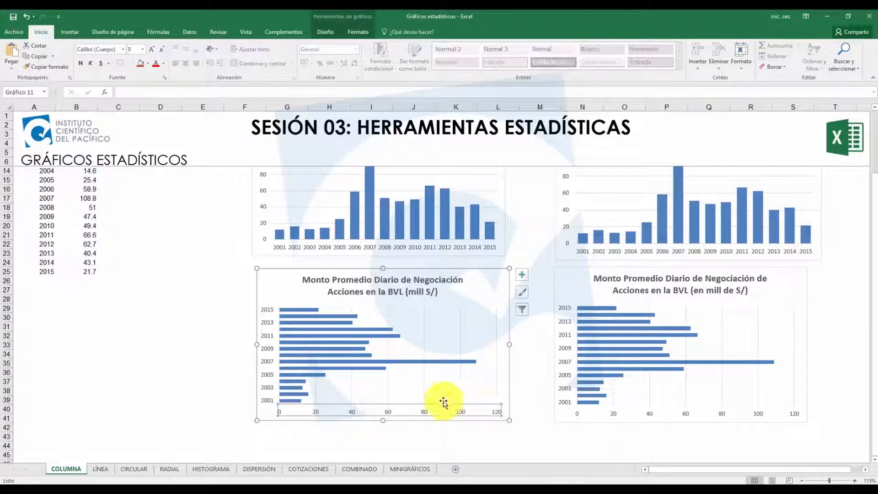
right_click(495, 411)
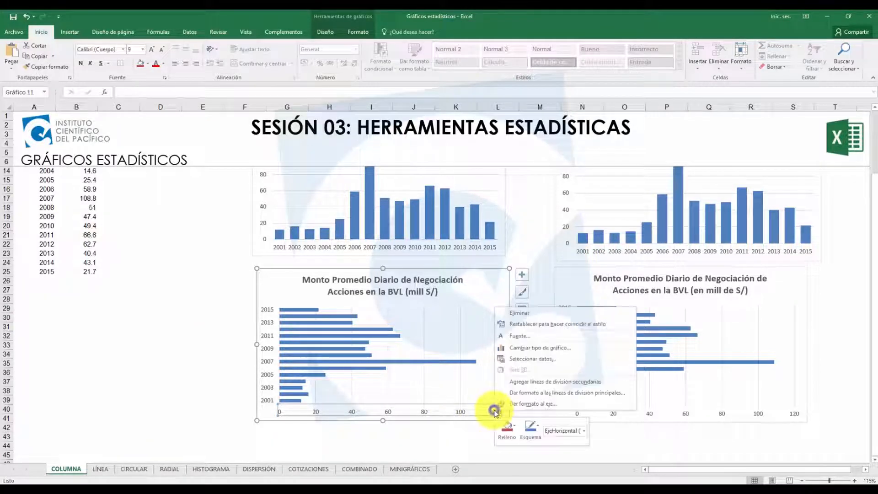
left_click(529, 405)
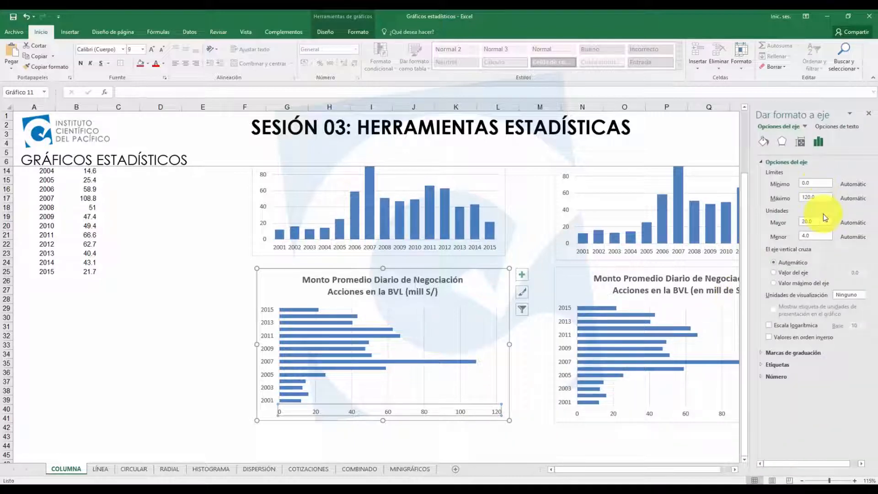
left_click(806, 195)
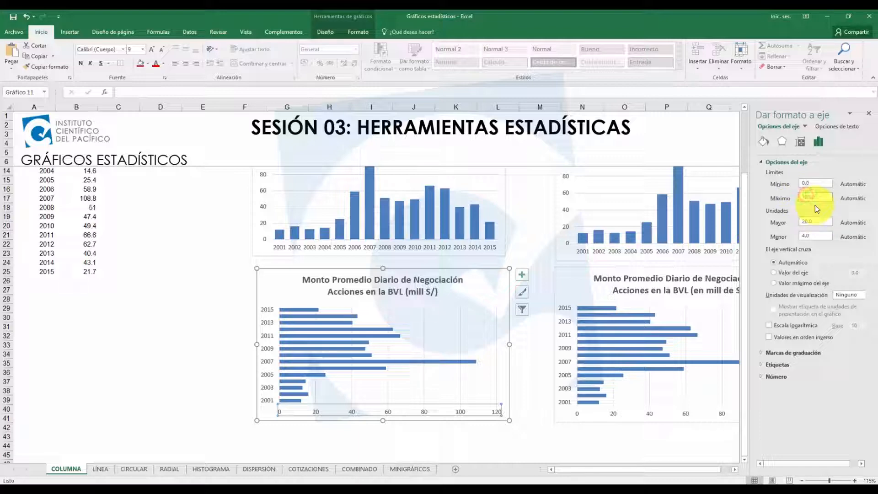
type("110")
key("Return")
left_click(202, 362)
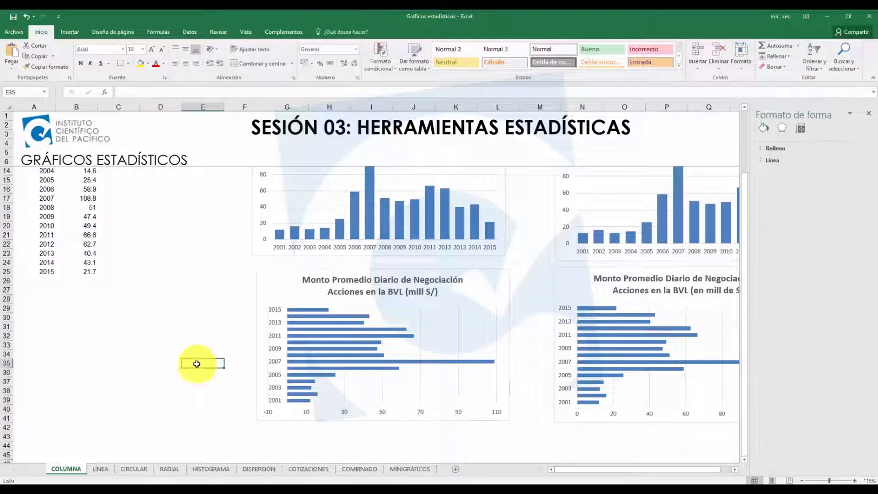
Step: Set the minimum of the bar chart's horizontal value axis to 0 and close the axis formatting options
left_click(269, 413)
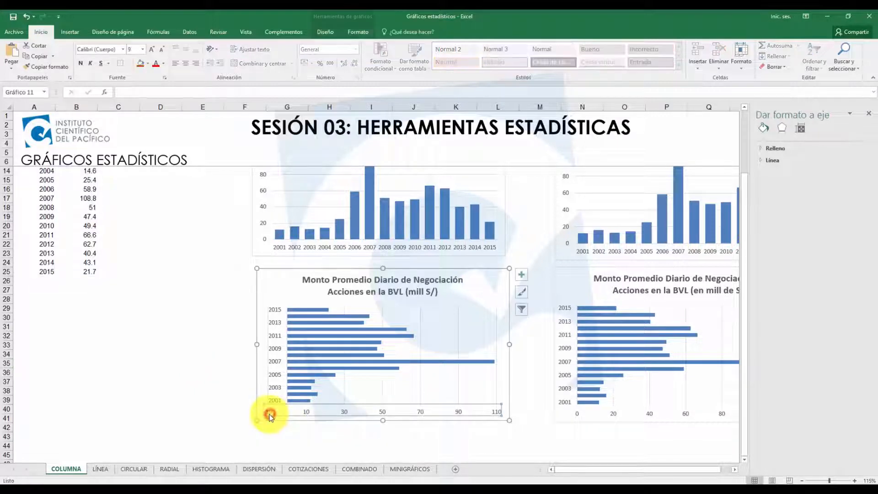
left_click(806, 182)
type("0")
key("Return")
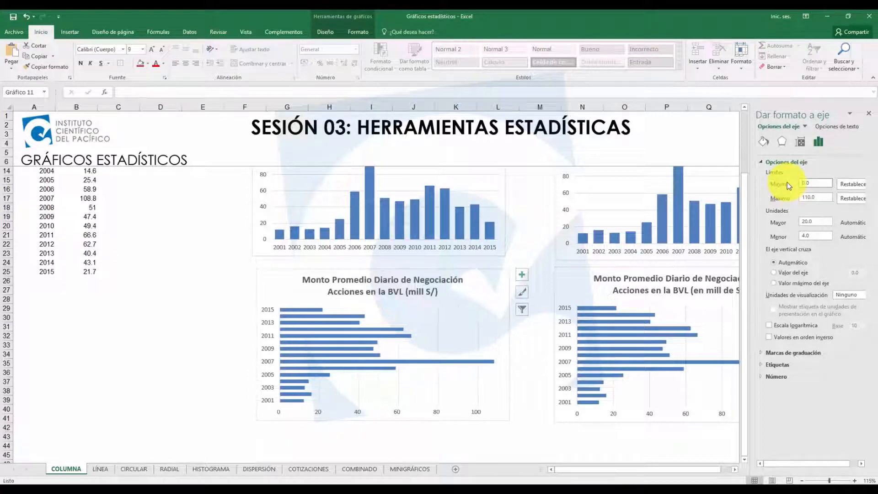
left_click(203, 381)
left_click(869, 113)
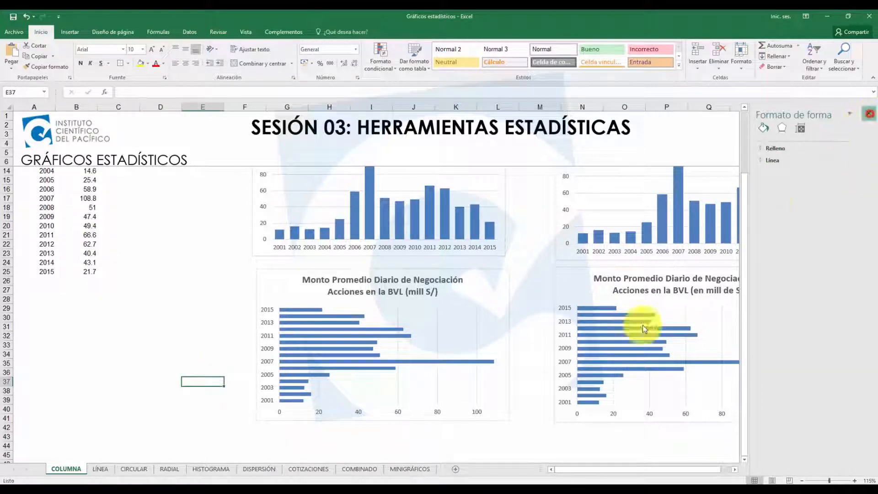
left_click(201, 343)
scroll(200, 343, "up", 3)
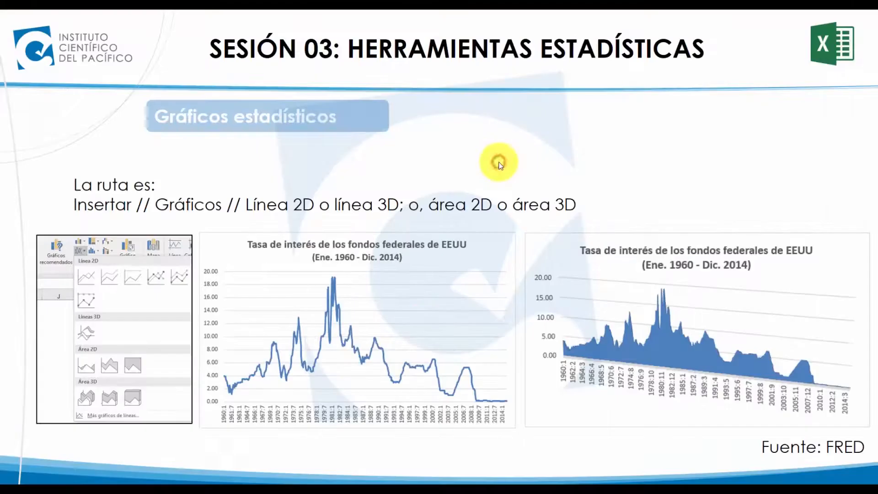
left_click(484, 177)
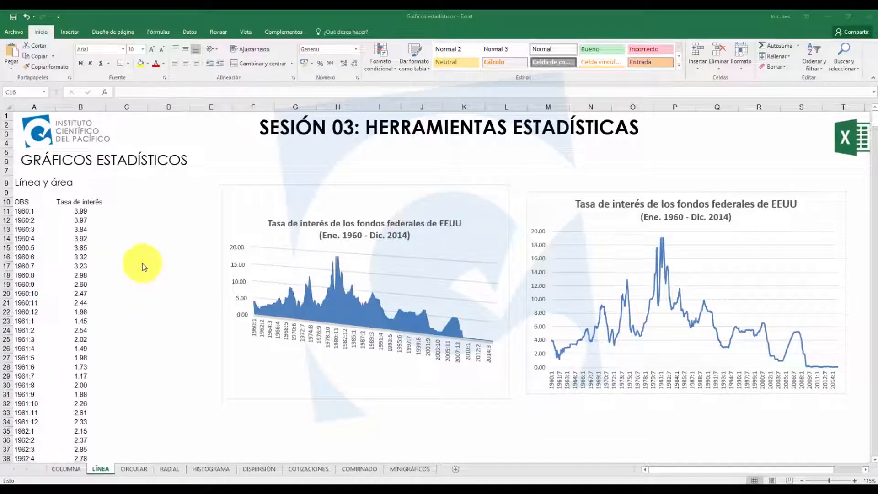
Step: Examine the extent and monthly period labels of the interest rate data on the LÍNEA sheet, from first to last observation
left_click(80, 204)
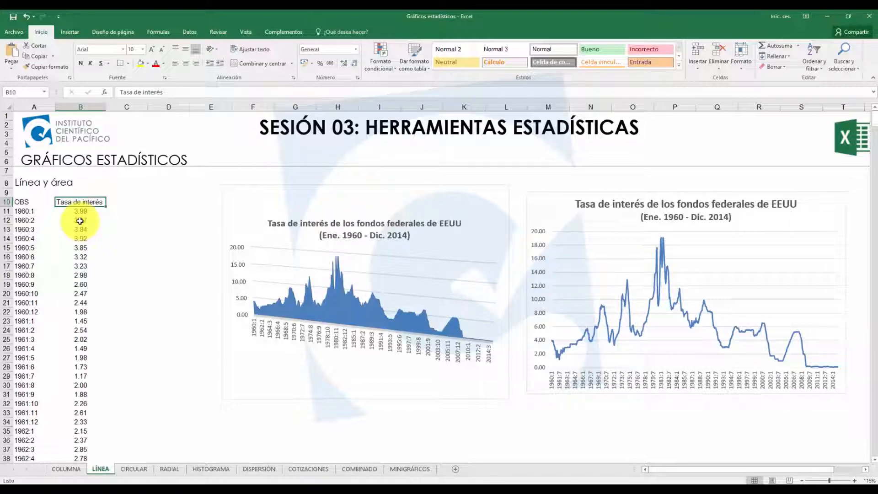
key("ctrl+Down")
key("Left")
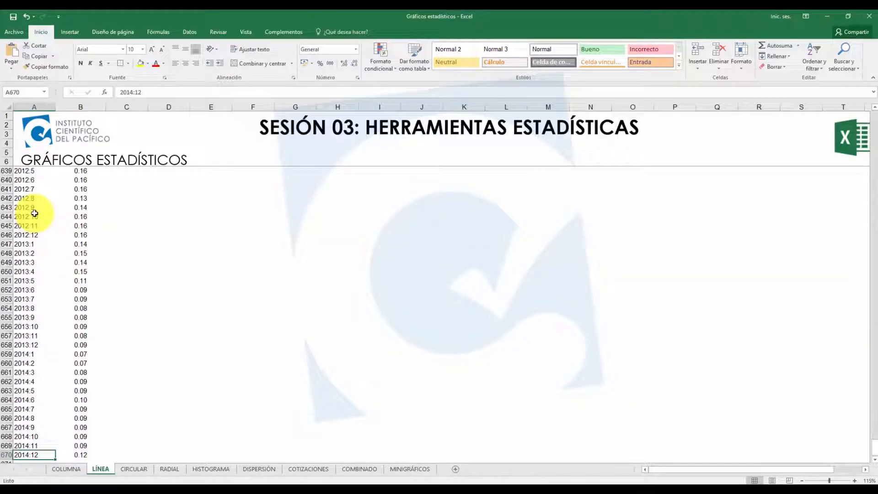
key("ctrl+Up")
left_click(26, 181)
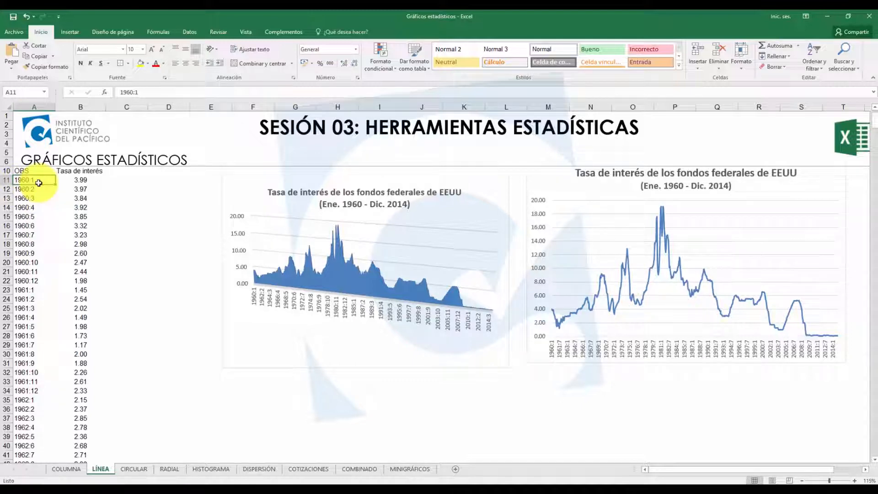
left_click(48, 280)
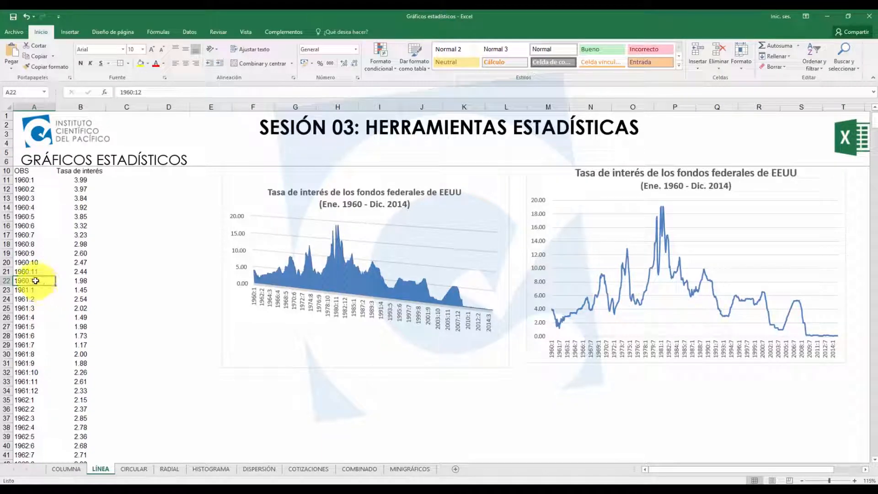
left_click(28, 289)
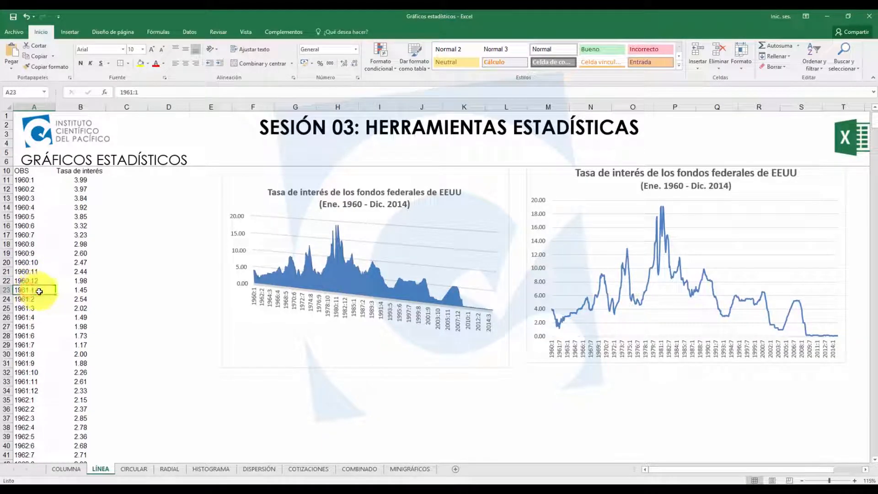
left_click(120, 218)
scroll(412, 274, "up", 1)
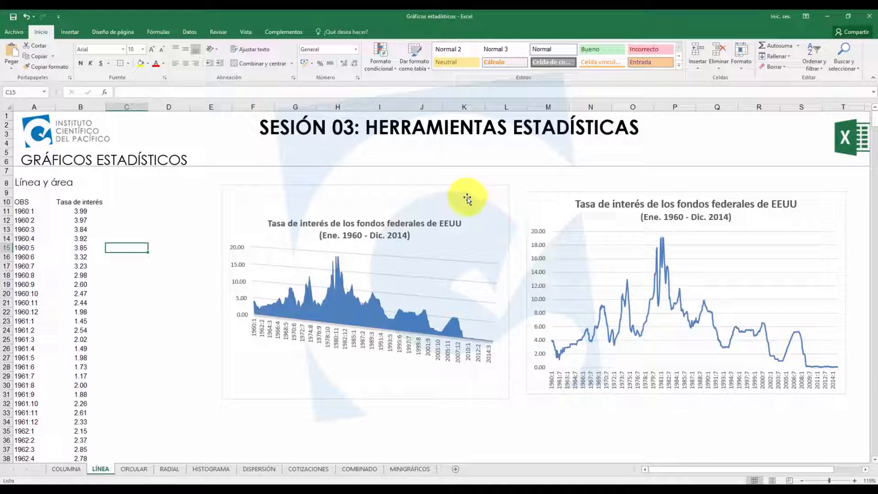
Step: Move the sample area chart below the line chart to free the space beside the data, and select the first interest rate in B11
left_click(174, 229)
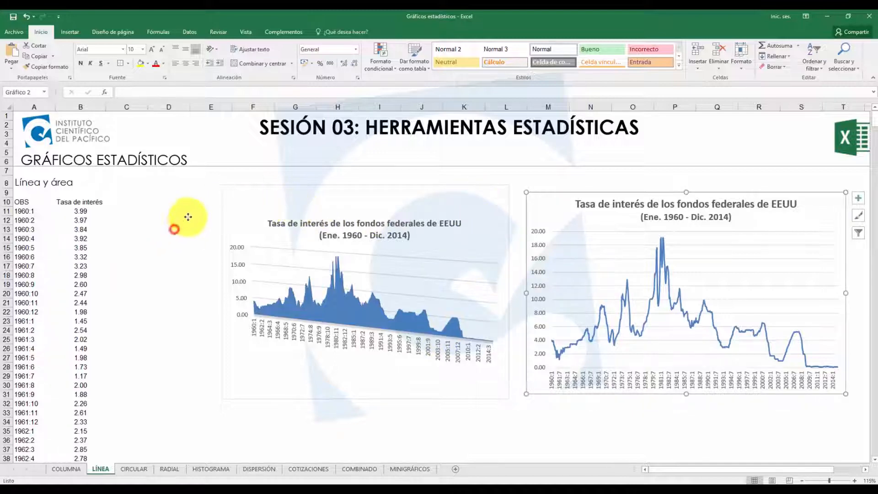
left_click(255, 342)
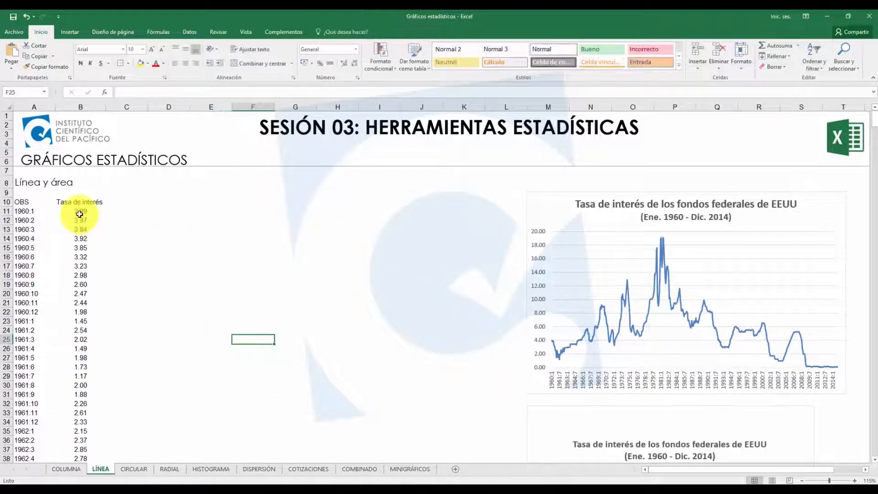
left_click(80, 214)
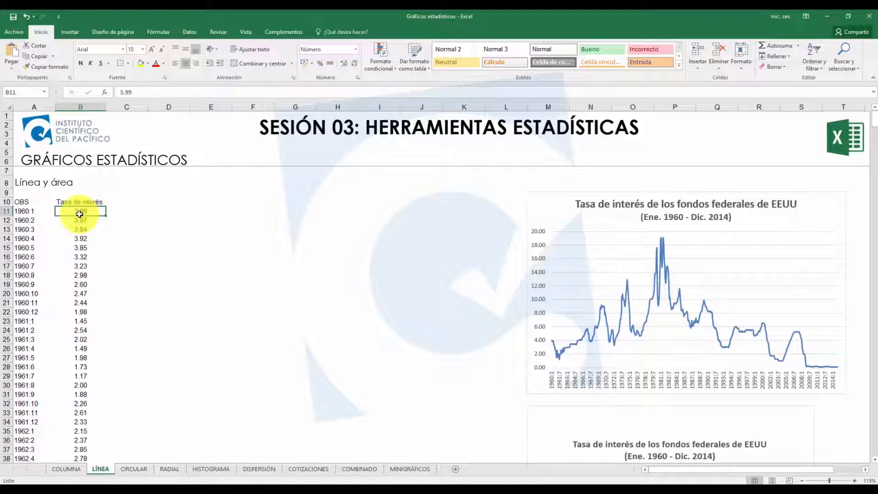
Step: Insert a 2D line chart from the full interest rate series B11:B670 on the LÍNEA sheet
key("ctrl+shift+Down")
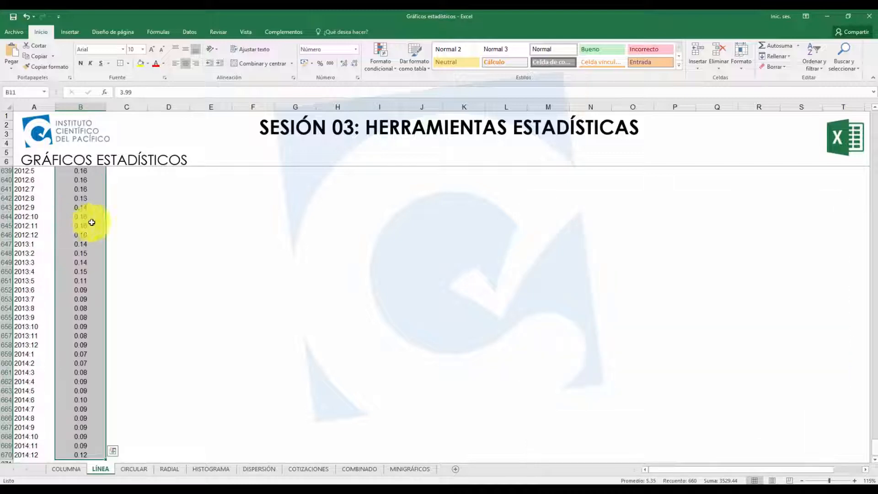
scroll(100, 323, "down", 1)
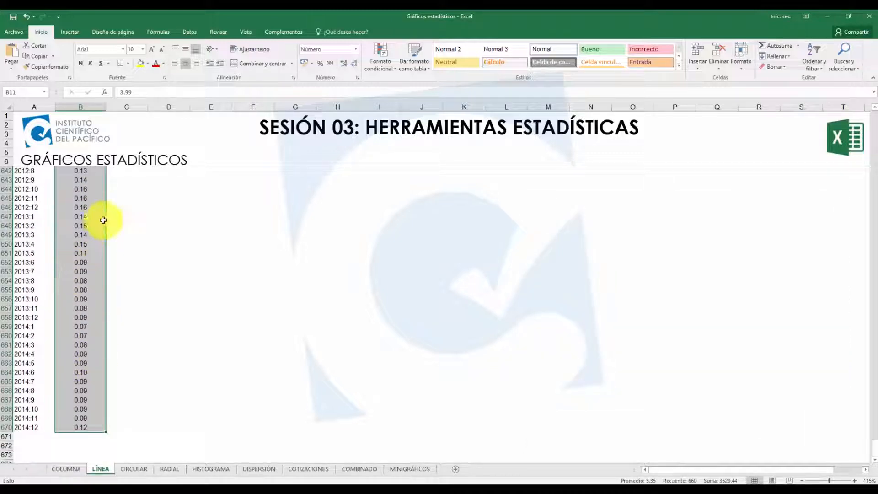
left_click(70, 31)
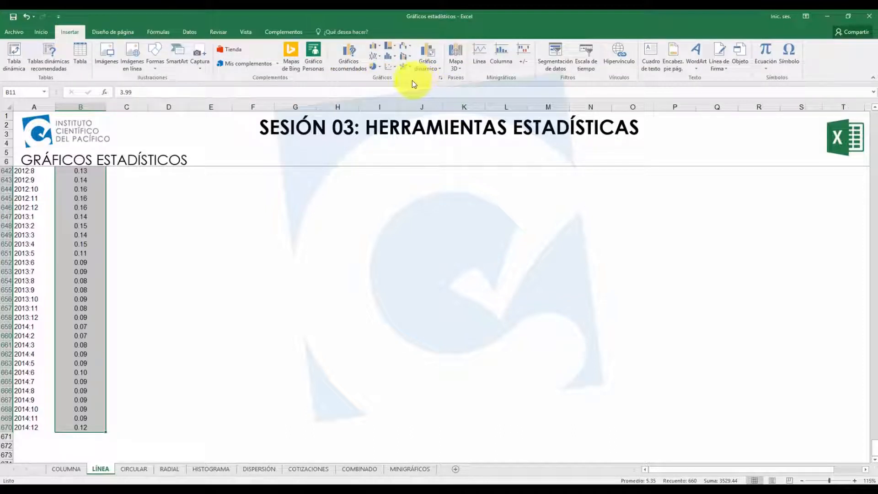
left_click(380, 58)
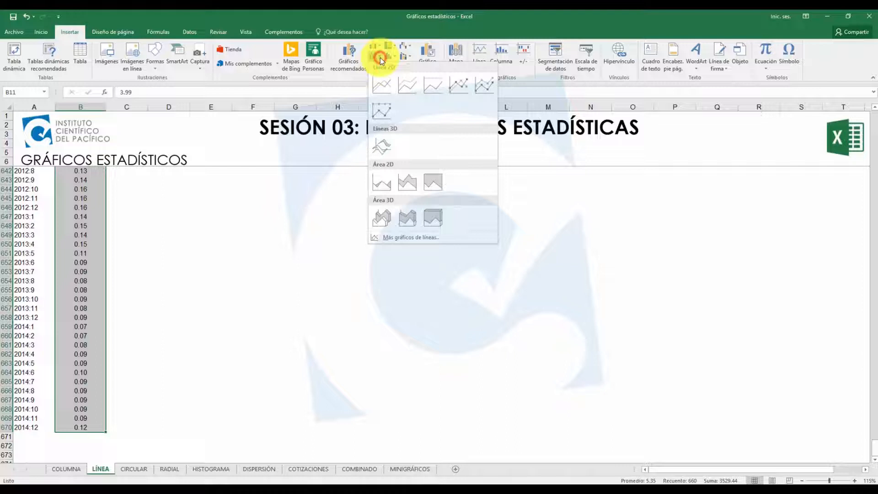
left_click(380, 88)
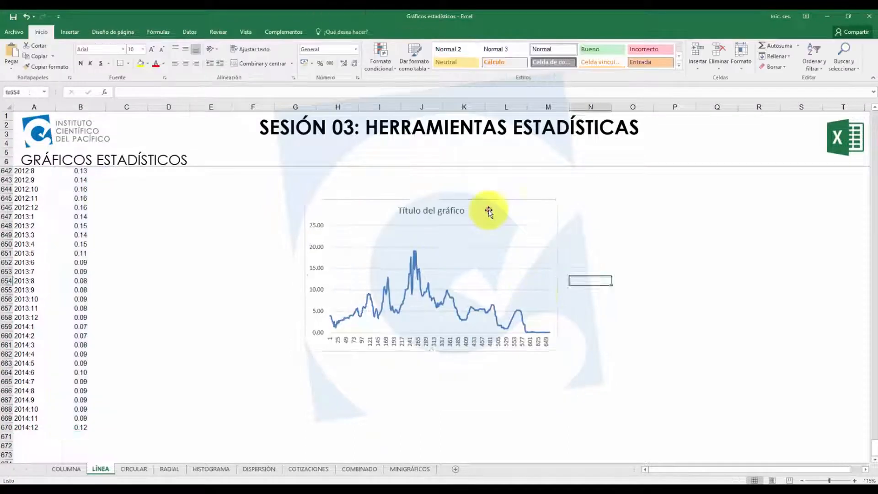
Step: Cut the new line chart and paste it near the start of the data, placing it between the columns and the sample line chart
left_click(488, 211)
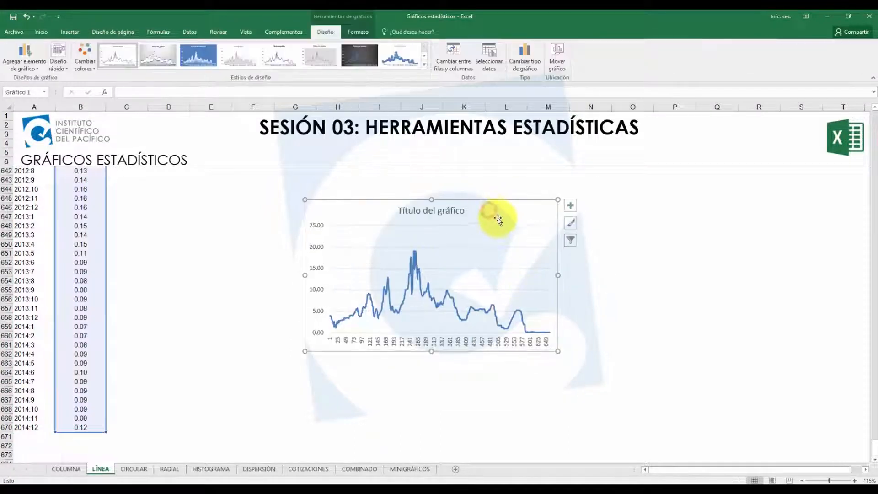
left_click(571, 206)
left_click(570, 222)
left_click(385, 396)
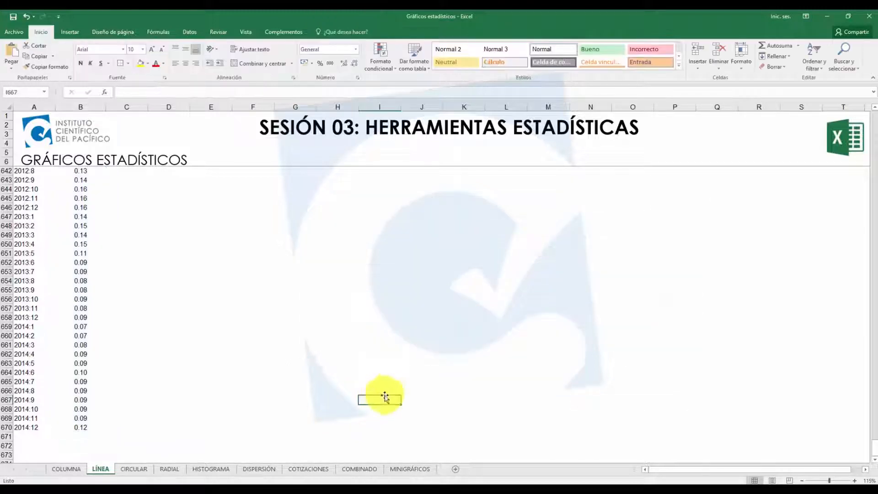
left_click(510, 382)
key("ctrl+Up")
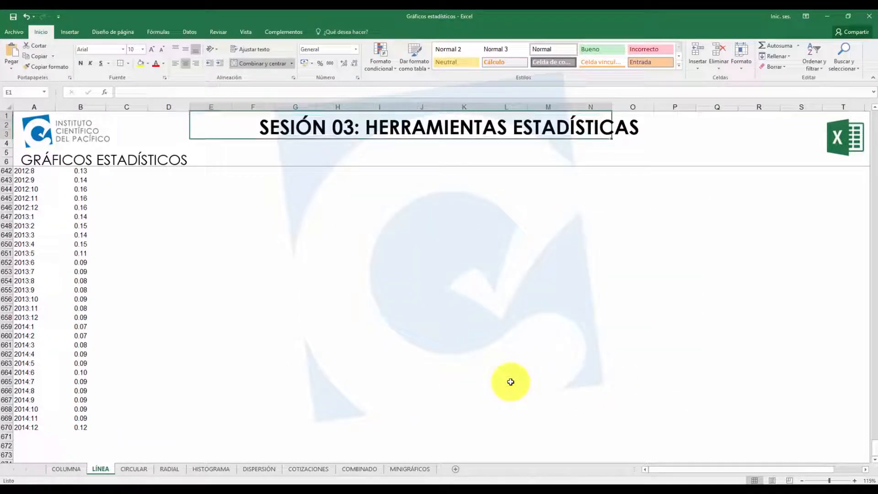
left_click(320, 317)
left_click(219, 221)
left_click(189, 210)
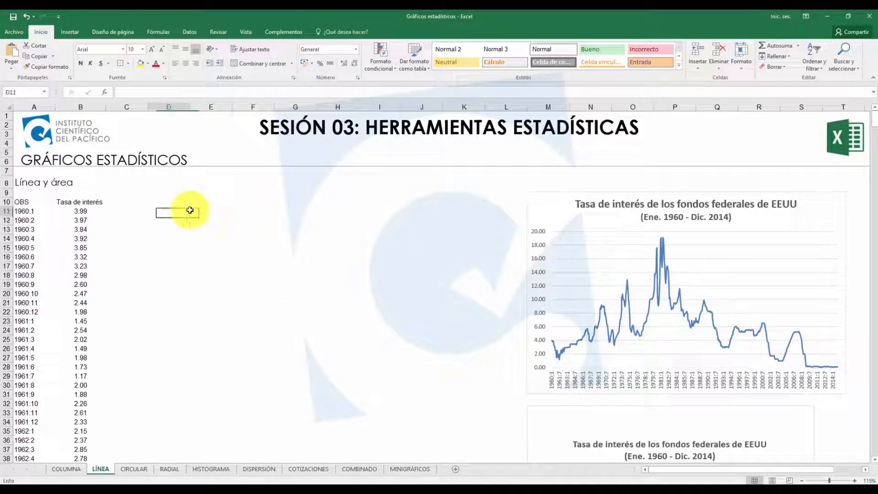
key("ctrl+v")
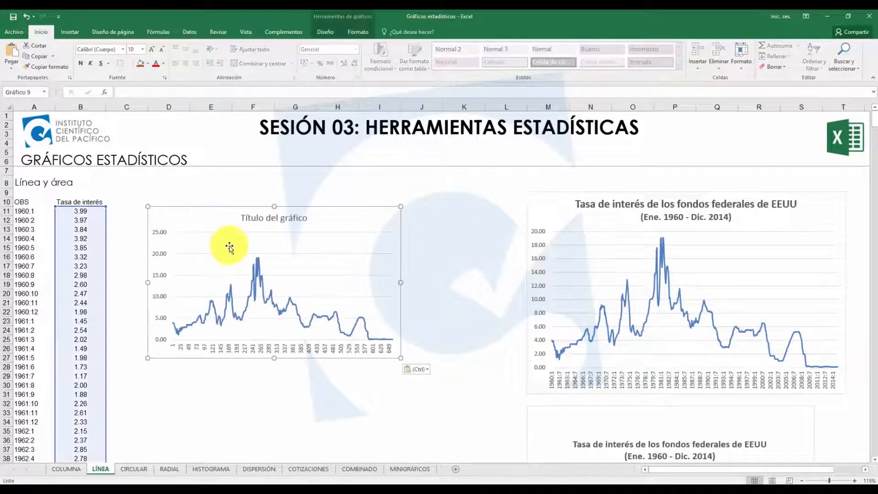
left_click_drag(337, 215, 404, 207)
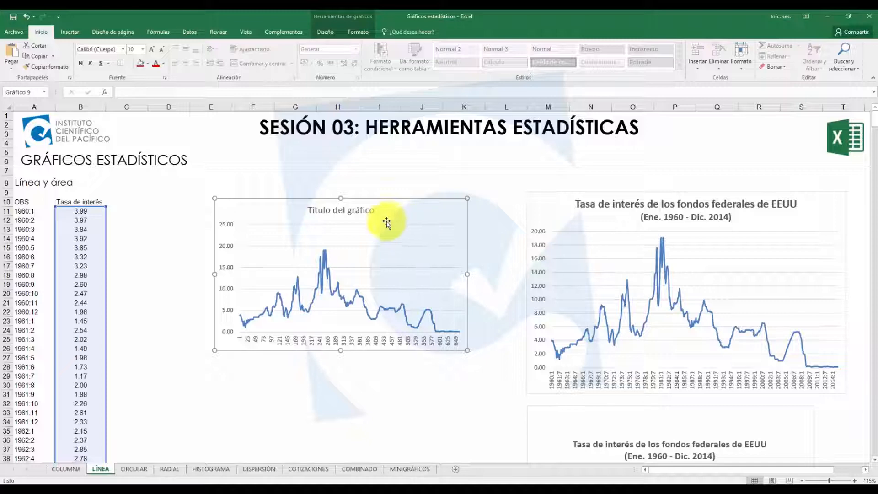
Step: Title the new line chart "Tasa de interés de los fondos federales de EEUU (Ene. 1960 - Dic. 2014)" and make the title bold
left_click(355, 212)
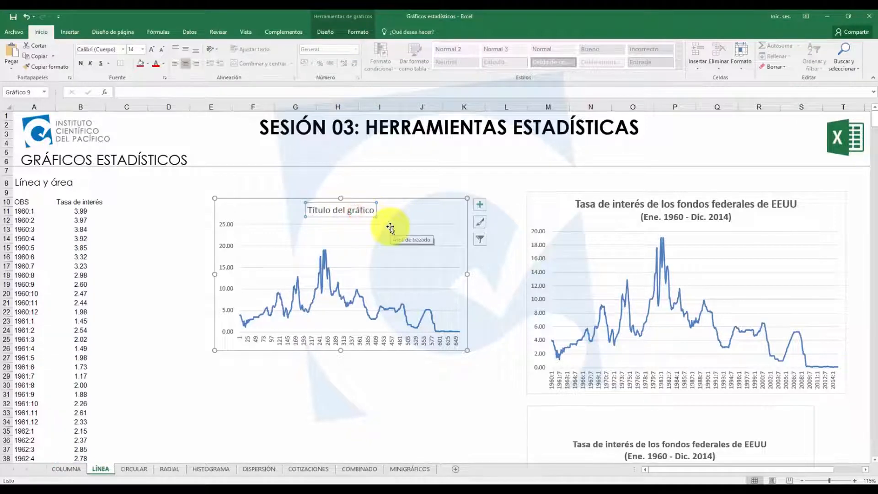
type("Ta")
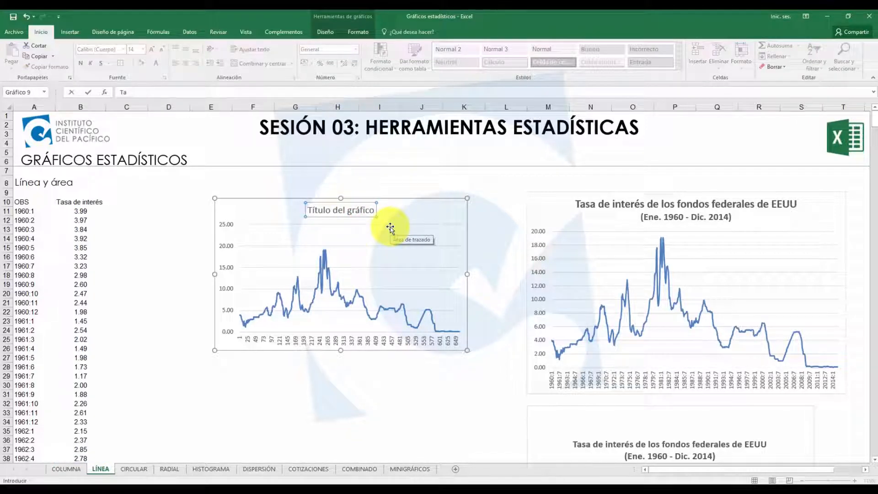
type("sa de interés de los fondos federales de EEUU (Ene. 196")
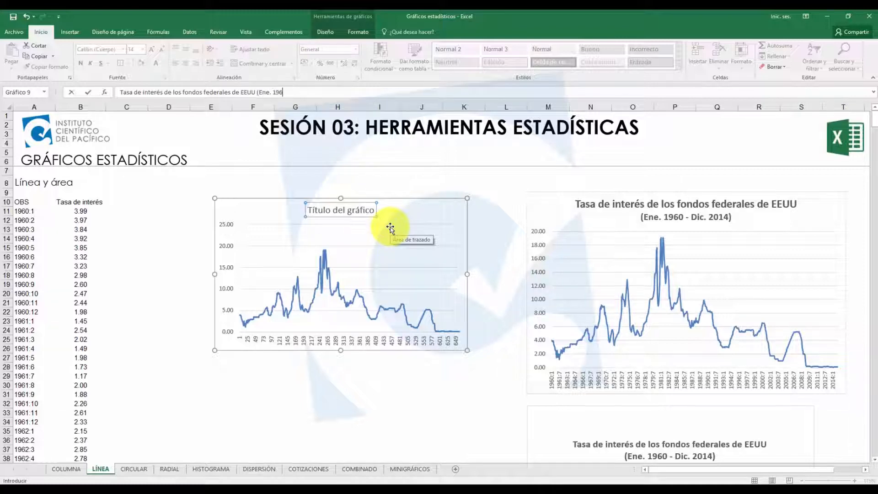
type("0 - Dic. 2014)")
key("Return")
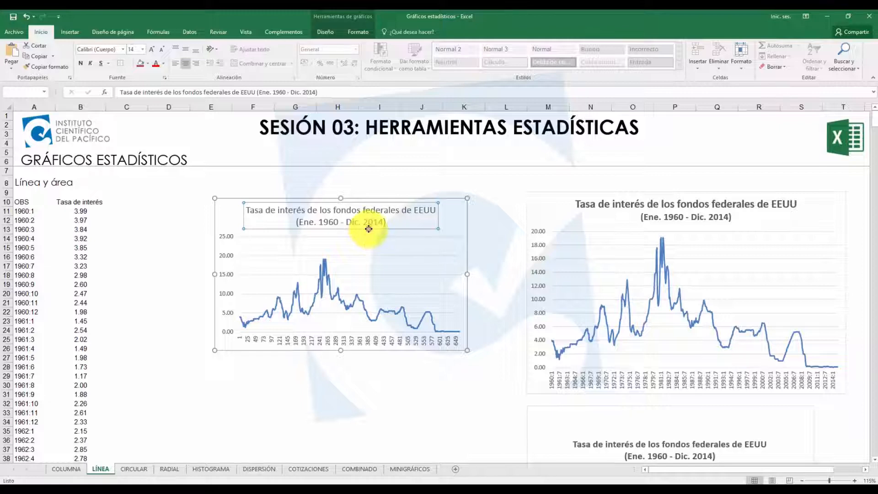
left_click(81, 63)
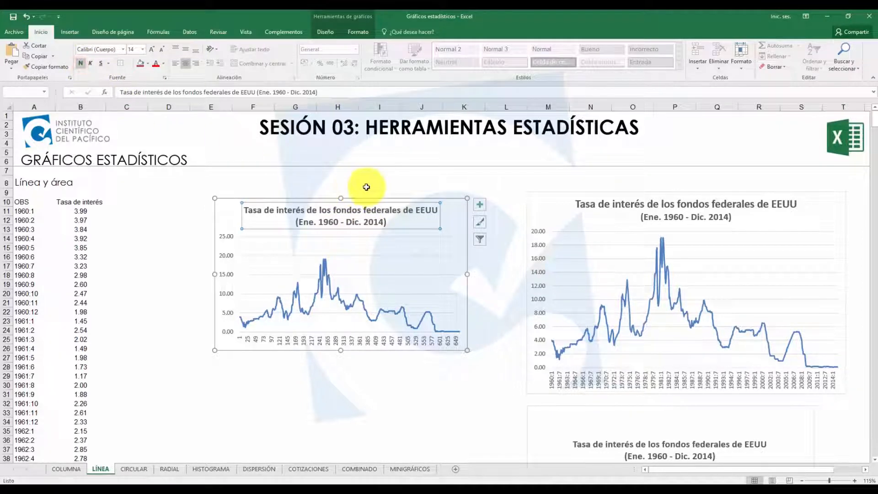
Step: Make the new line chart taller and wider, and align its upper edge with the sample line chart
left_click_drag(340, 351, 339, 387)
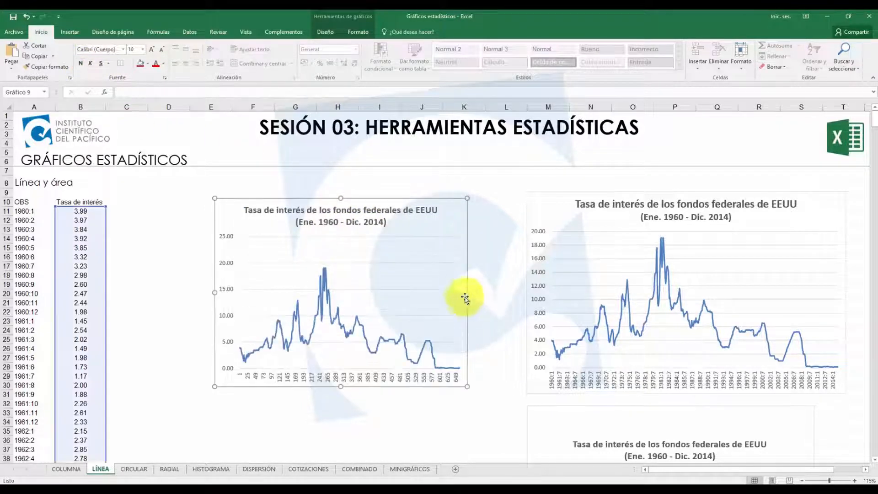
left_click_drag(466, 292, 507, 296)
left_click(282, 414)
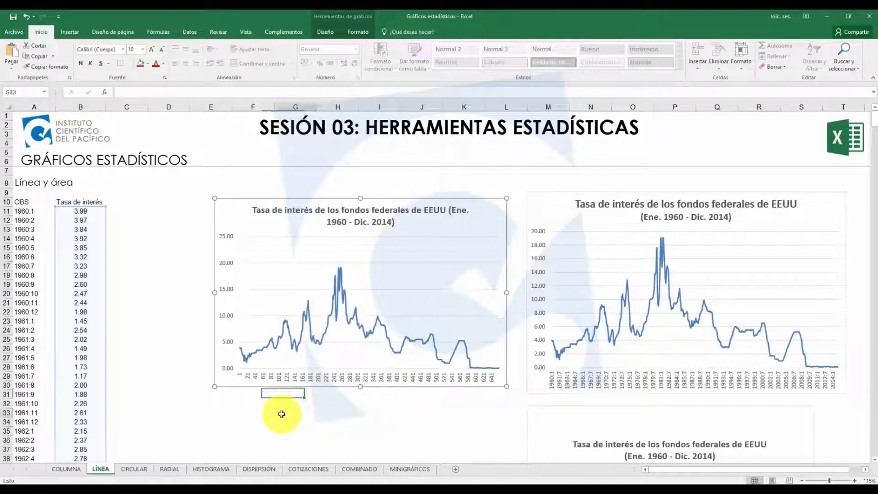
left_click_drag(234, 202, 243, 196)
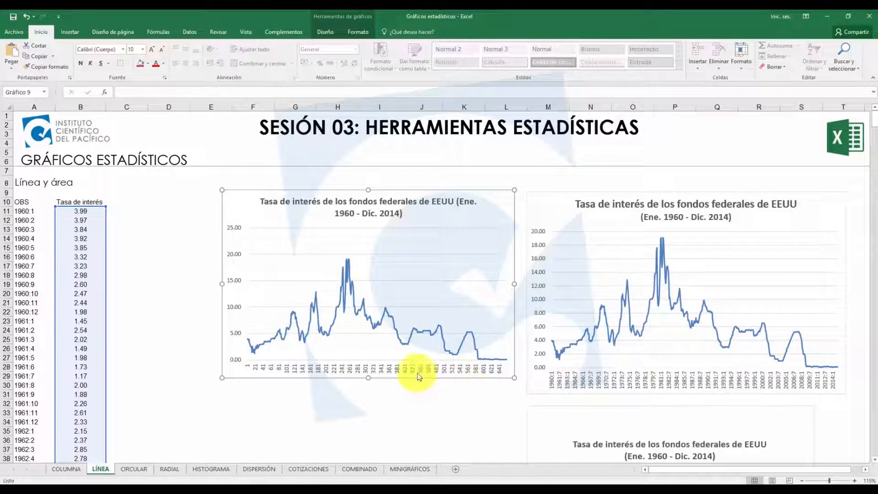
key("Escape")
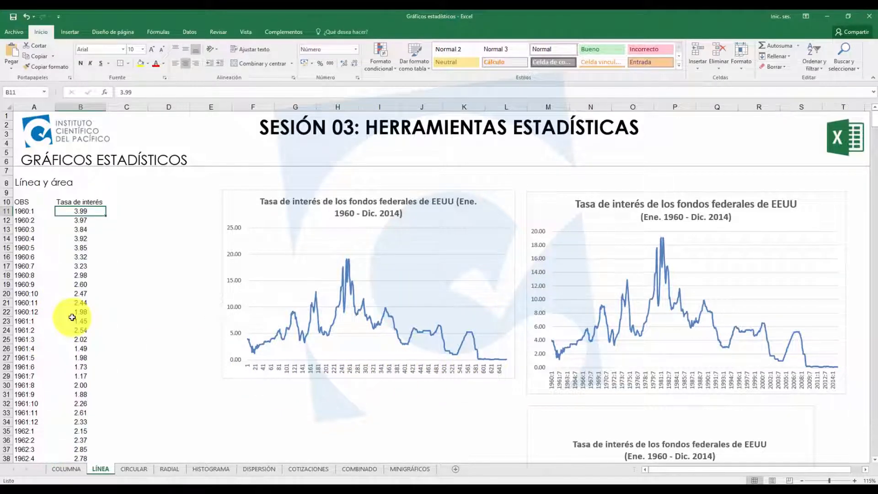
Step: Check the extent of the interest rate series, and set the new line chart's horizontal axis labels to the periods in A11:A670
key("ctrl+shift+Down")
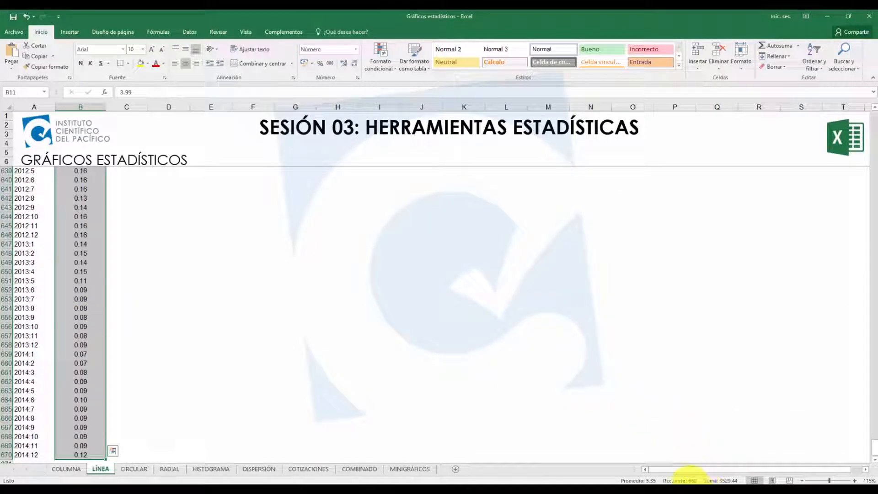
scroll(226, 346, "up", 2)
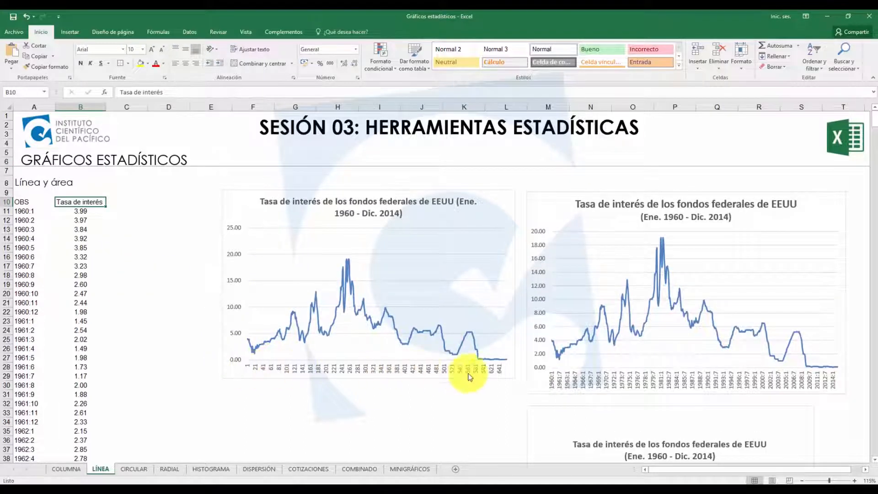
left_click(326, 371)
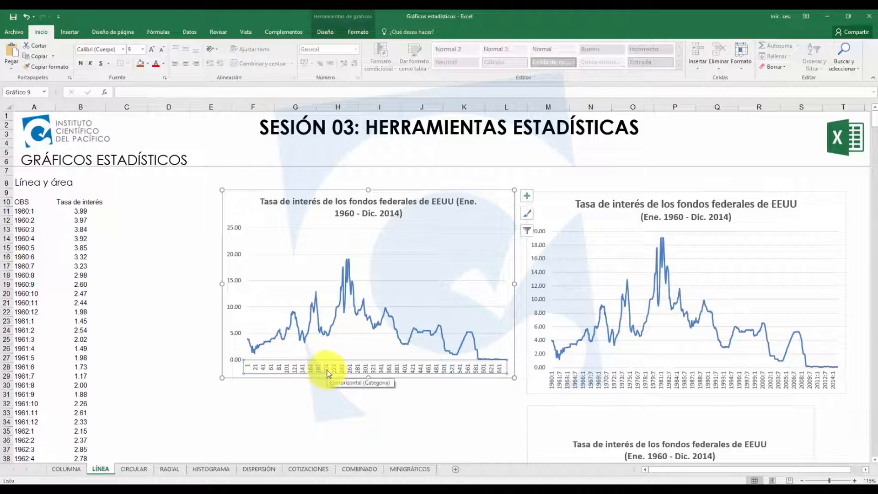
right_click(327, 372)
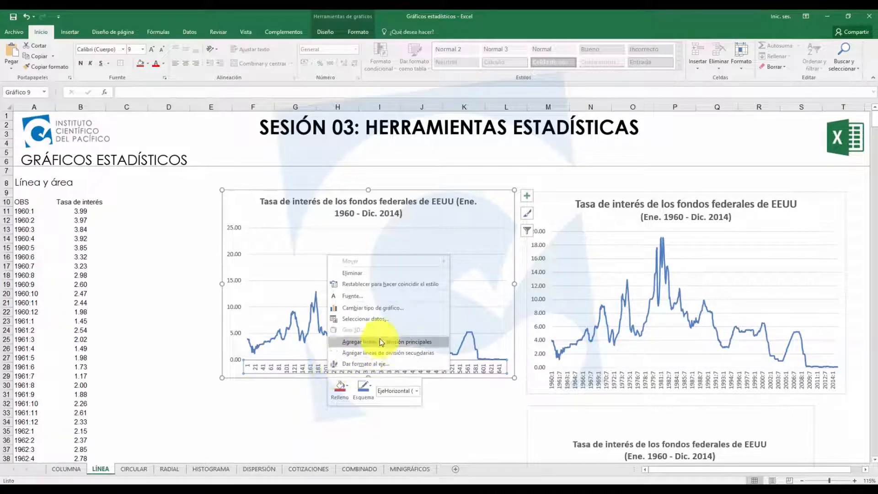
left_click(378, 320)
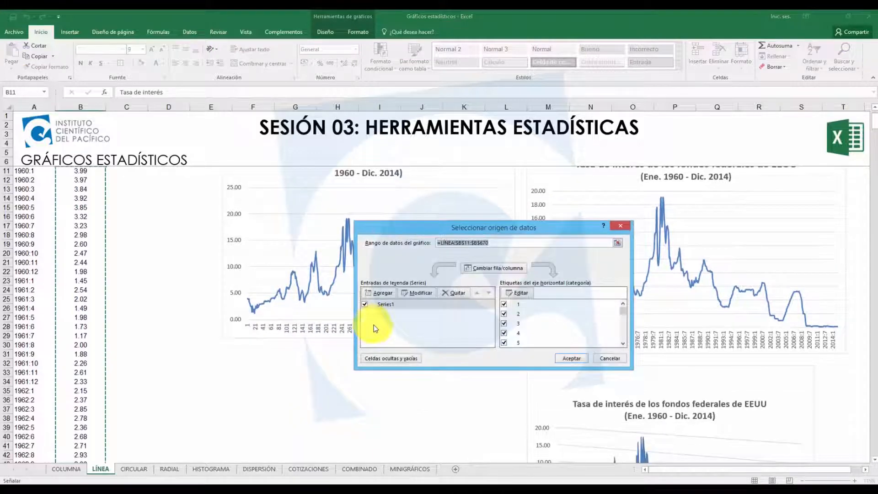
mouse_move(623, 312)
left_mouse_down()
mouse_move(620, 348)
mouse_move(621, 309)
left_mouse_up()
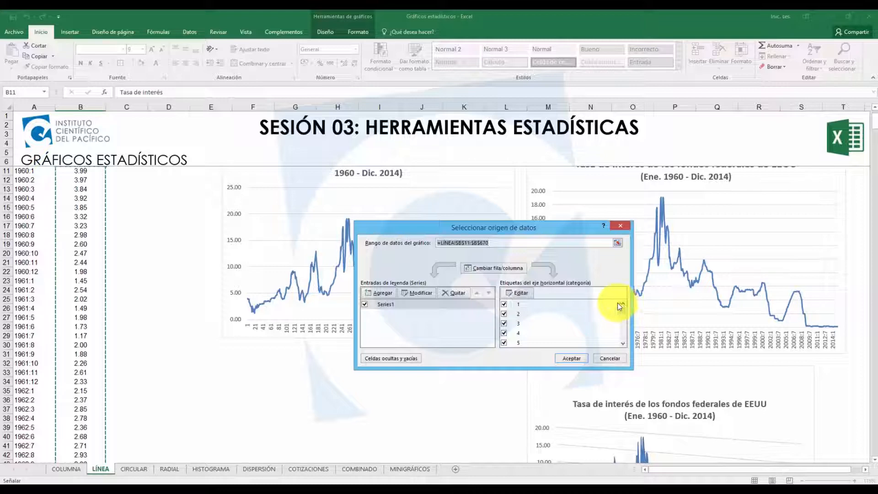
left_click(521, 295)
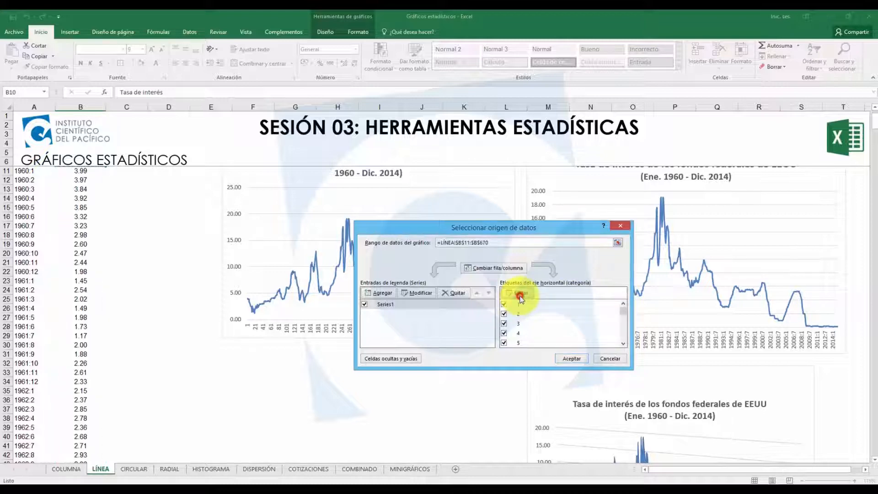
scroll(30, 184, "up", 2)
left_click(28, 211)
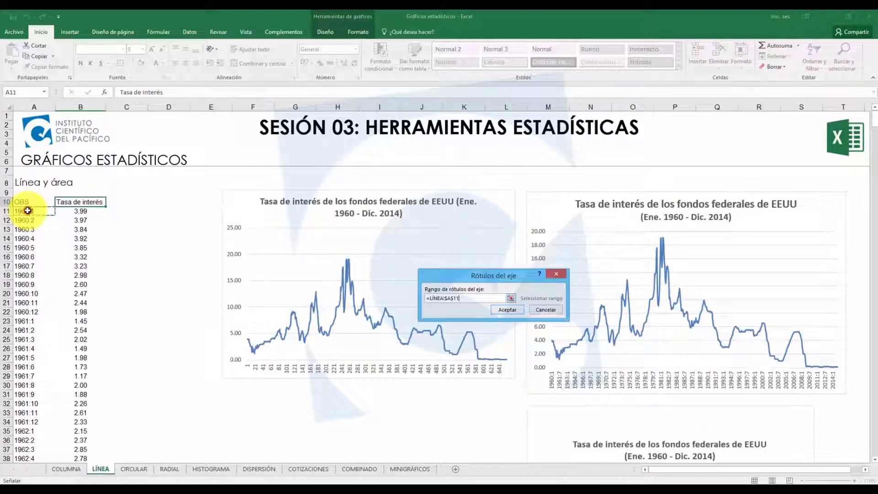
key("ctrl+shift+Down")
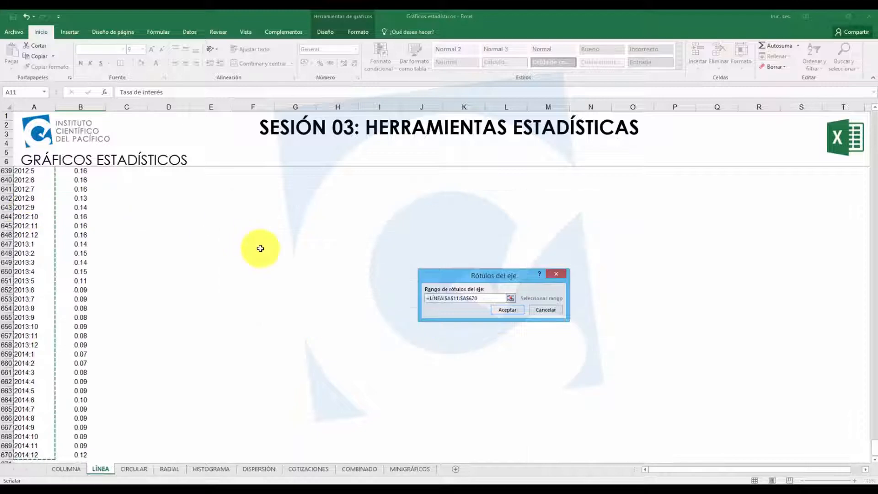
left_click(504, 310)
left_click(575, 357)
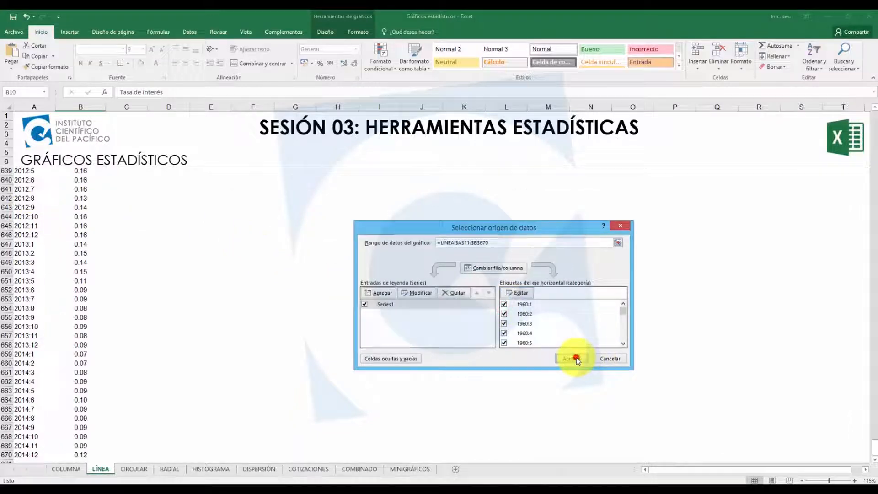
scroll(209, 357, "up", 2)
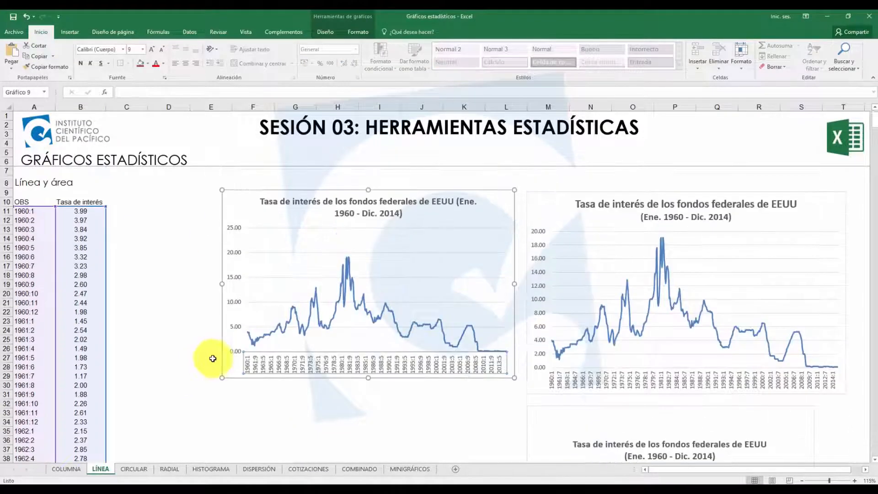
left_click(211, 412)
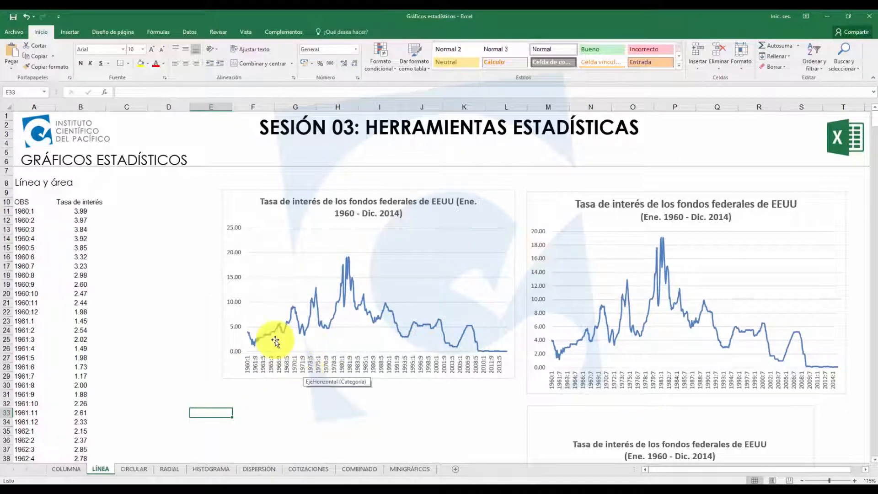
Step: Narrow the new line chart slightly from its left edge so the date range in the title fits on its own second line
left_click(221, 283)
left_click_drag(221, 282, 240, 284)
left_click(430, 409)
left_click(142, 313)
left_click(386, 412)
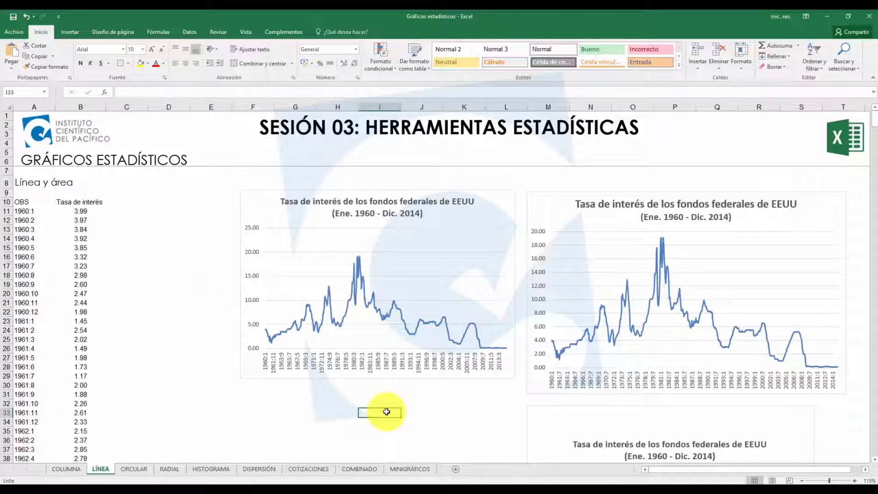
Step: Examine the sample 3D area chart of the interest rate below the sample line chart
scroll(386, 412, "down", 5)
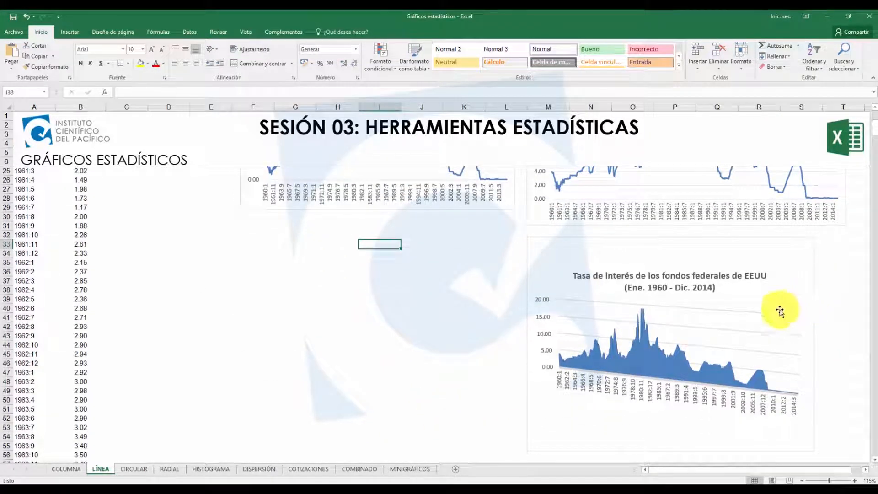
scroll(183, 320, "up", 5)
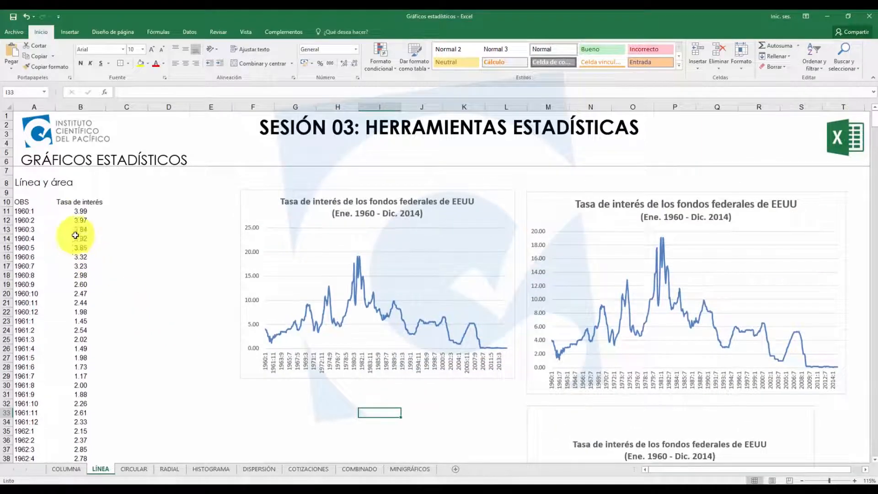
Step: Insert a 3D area chart of the interest rate values in B11:B670
left_click(79, 210)
key("ctrl+shift+Down")
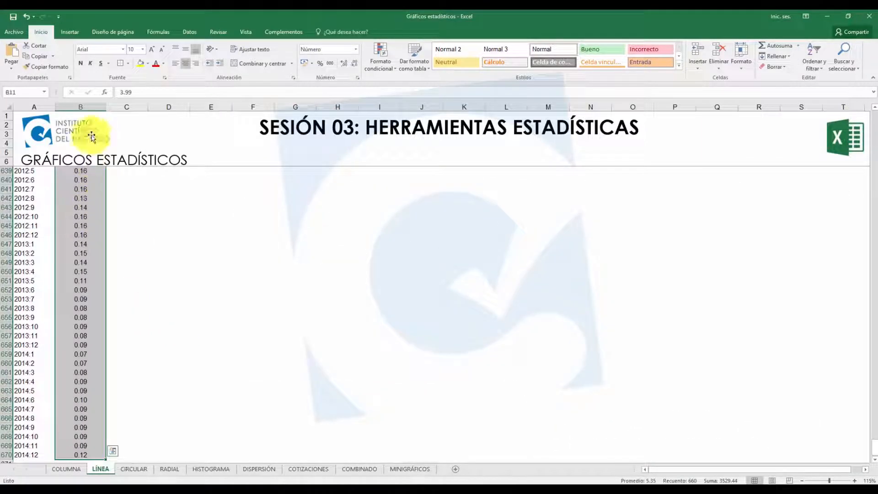
left_click_drag(875, 448, 875, 119)
left_click(72, 31)
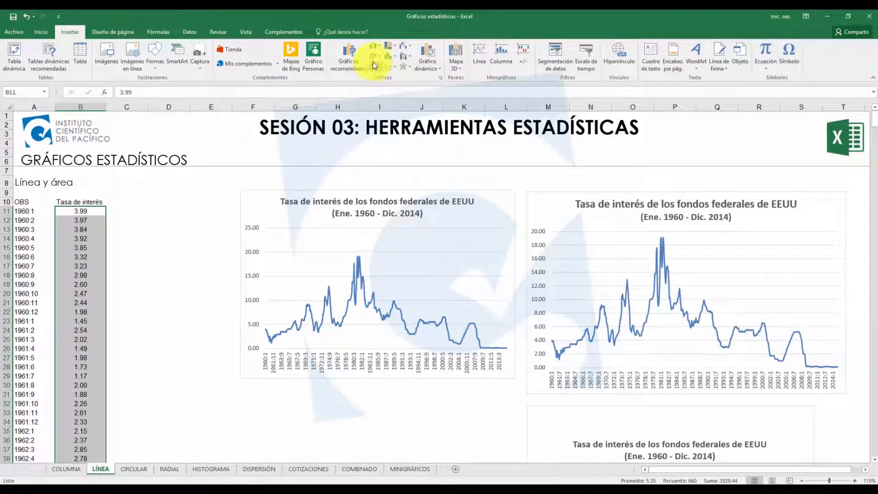
left_click(377, 58)
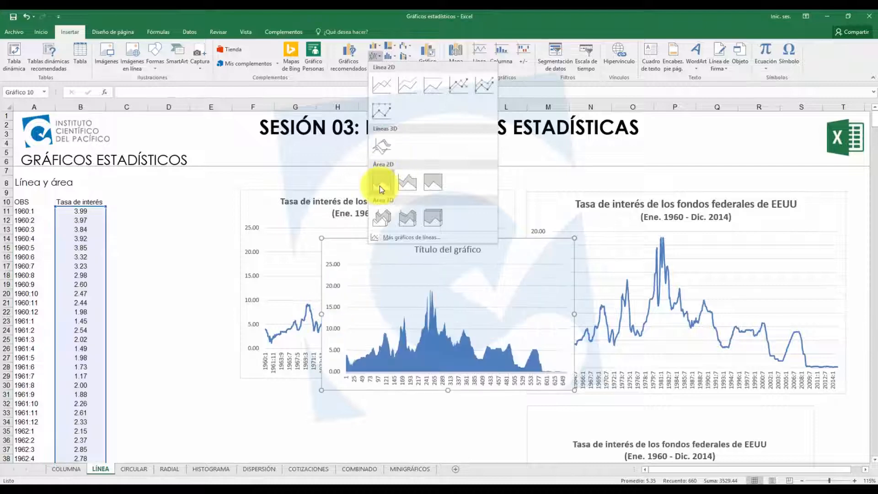
left_click(378, 212)
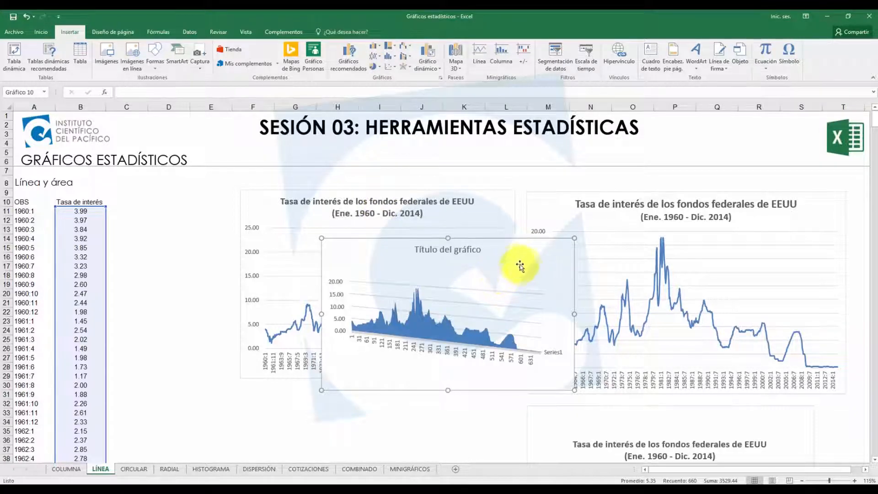
Step: Place the new area chart below the new line chart, beside the sample area chart
scroll(514, 265, "down", 2)
left_click_drag(501, 205, 459, 362)
scroll(429, 306, "down", 4)
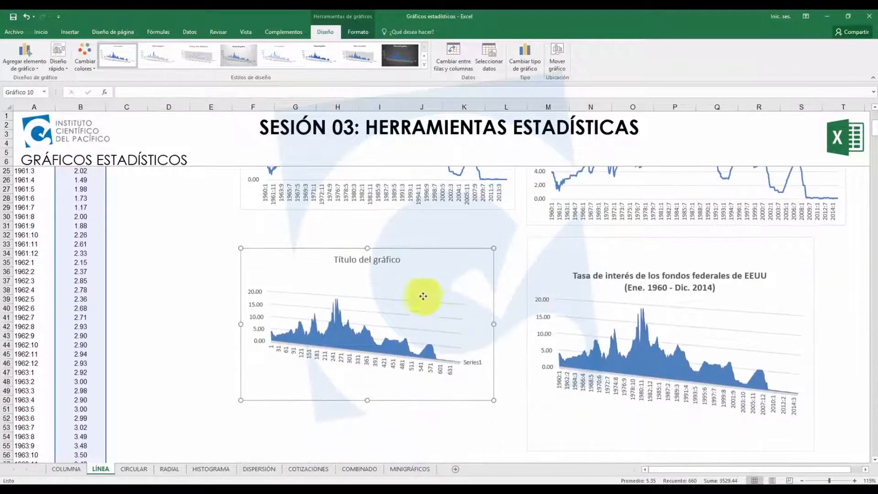
Step: Title the new area chart "Tasa de interés de los fondos federales de EEUU (Ene. 190 - Dic. 2014)" and make the title bold
left_click(350, 261)
left_click(337, 260)
left_click_drag(332, 260, 405, 259)
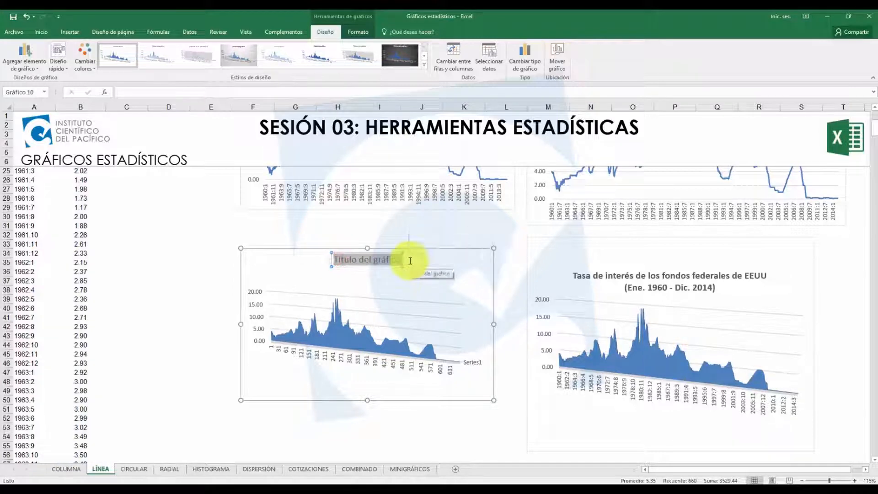
type("Tasa de interés de")
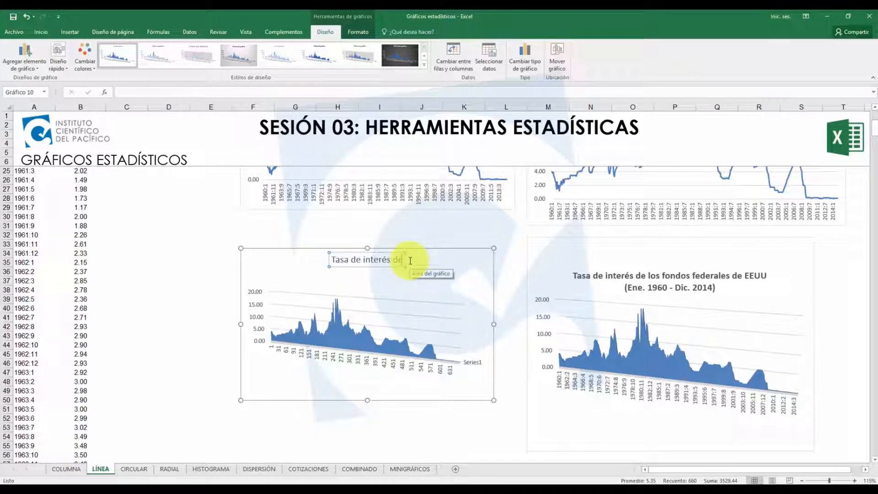
type(" los fondos federales de")
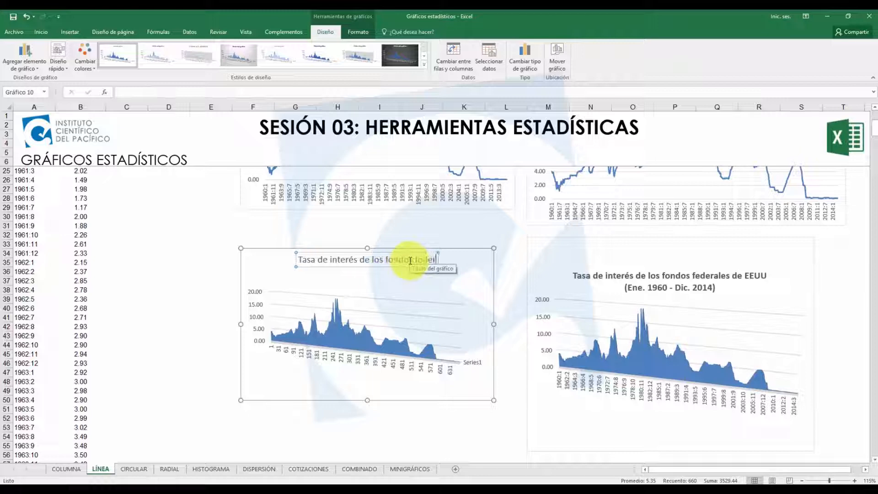
type(" EEUU (E")
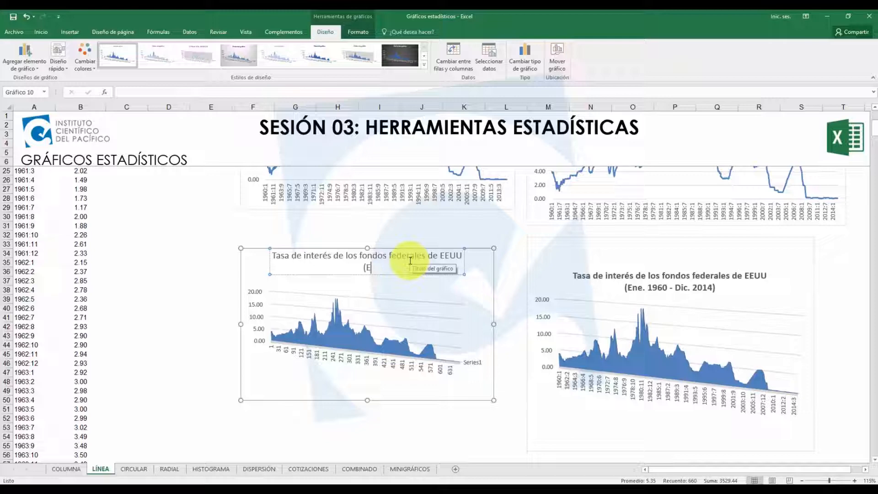
type("ne. 190 - Dic. 2014")
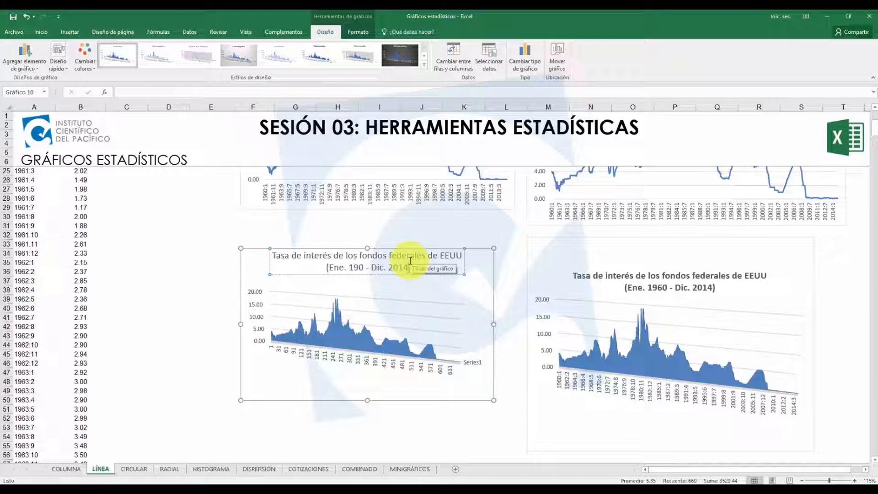
type(")")
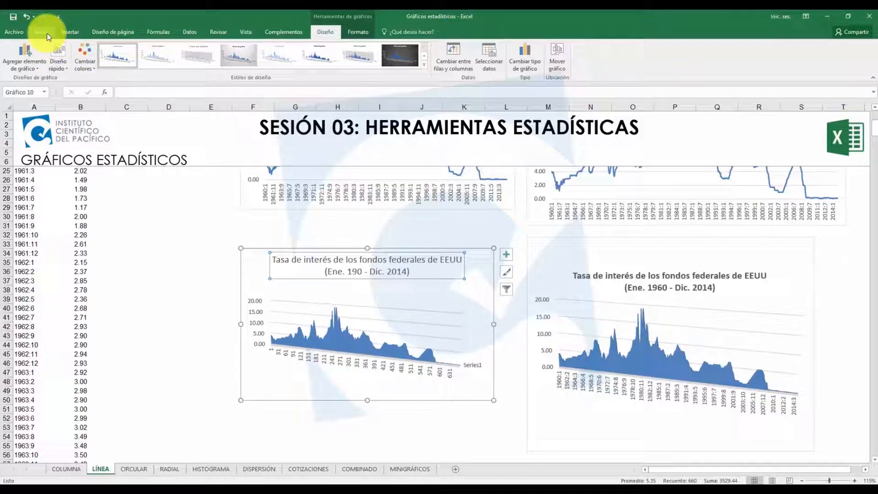
left_click(48, 34)
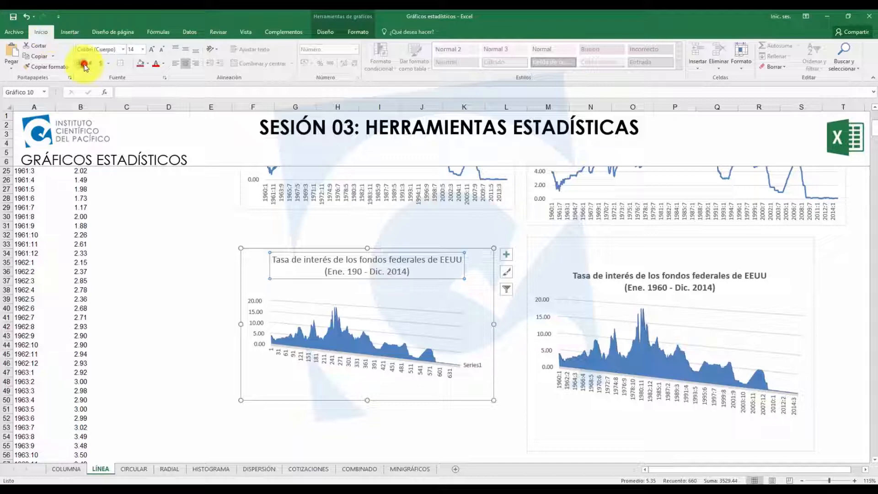
left_click(179, 381)
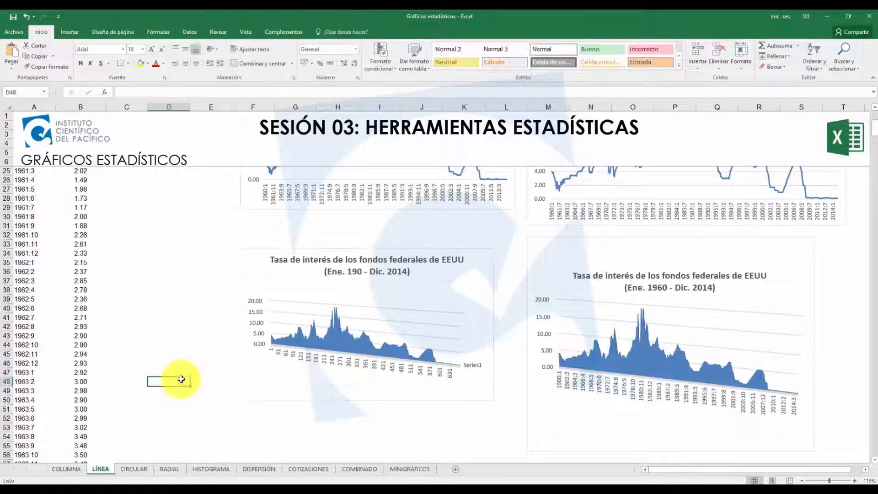
Step: Set the new area chart's horizontal axis labels to the periods in A11:A670
left_click(341, 365)
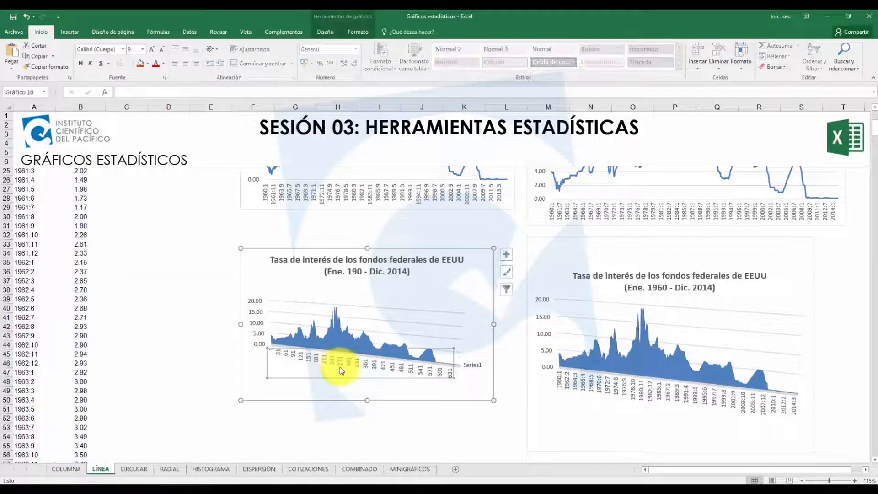
right_click(349, 369)
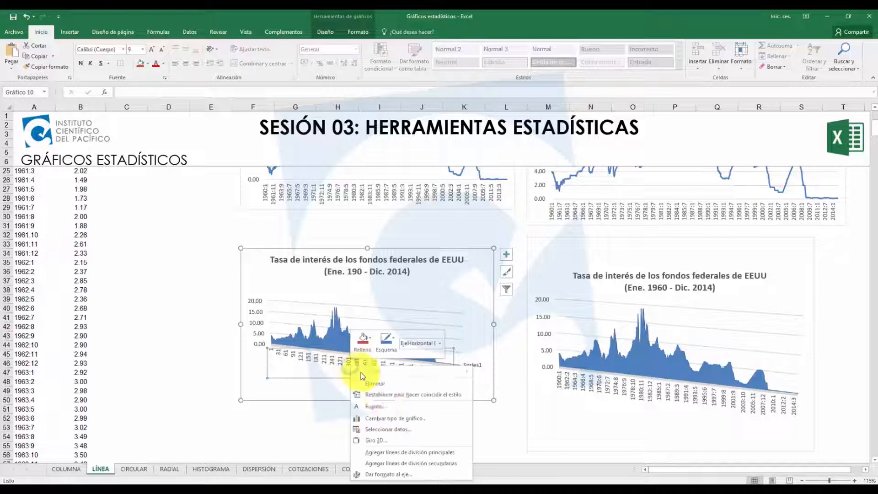
left_click(401, 429)
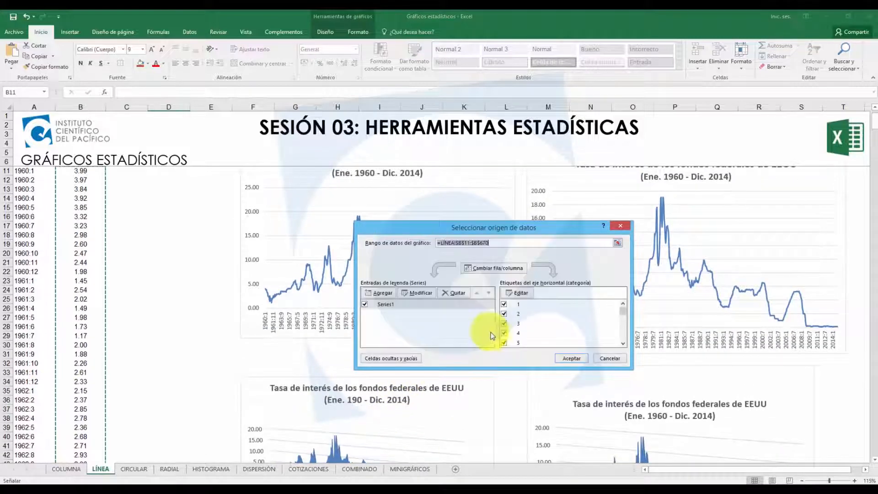
left_click(522, 292)
scroll(158, 241, "up", 1)
left_click(35, 197)
key("ctrl+shift+Down")
left_click(506, 311)
left_click(580, 359)
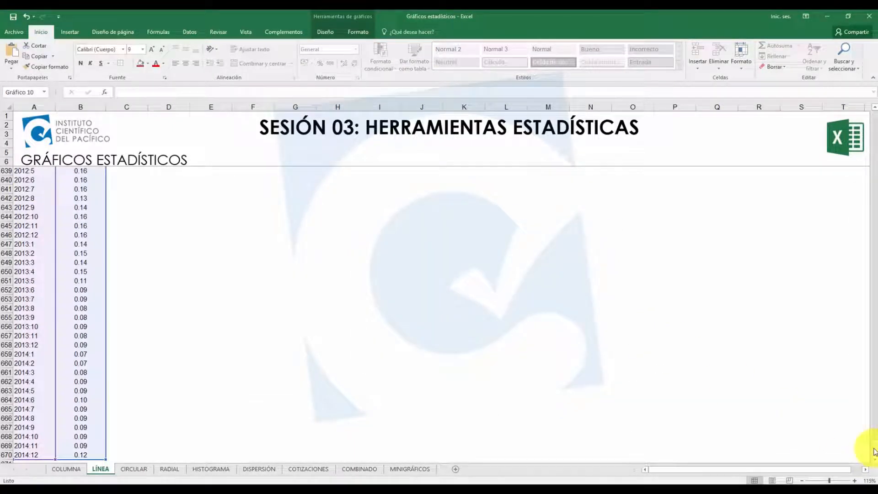
left_click_drag(875, 451, 874, 131)
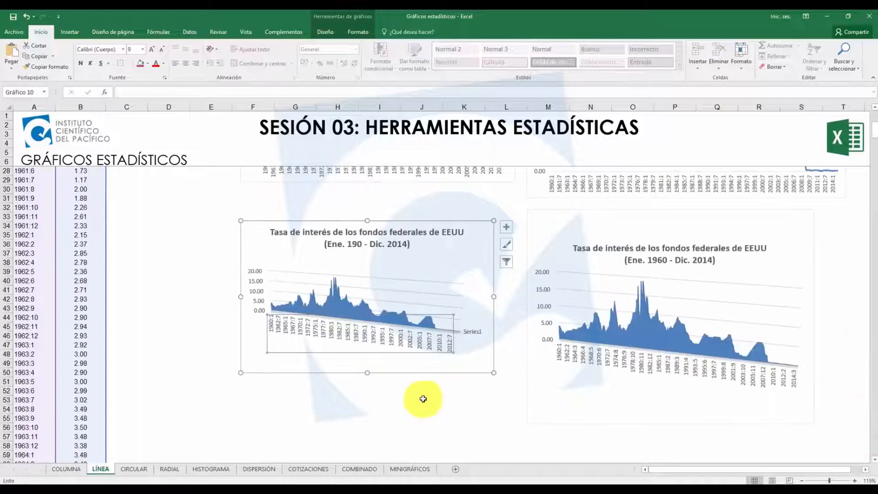
left_click(410, 407)
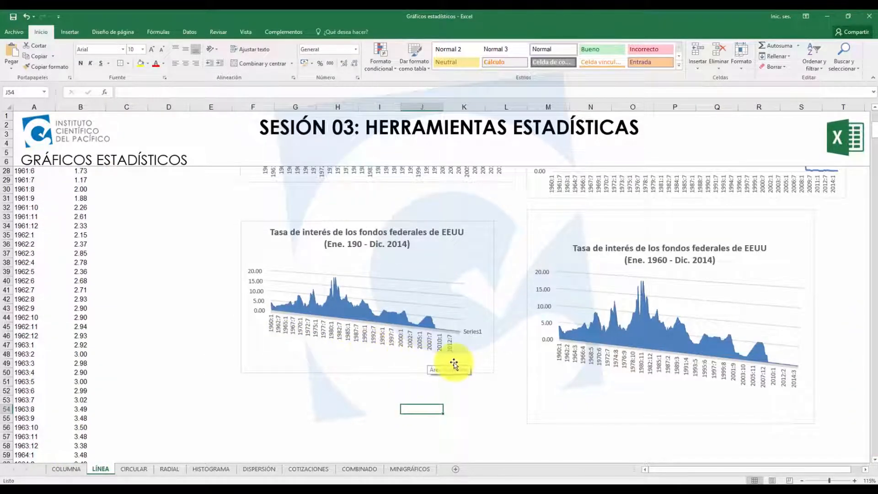
Step: Make the new area chart slightly wider and taller, and remove its Series1 depth axis label
left_click(333, 368)
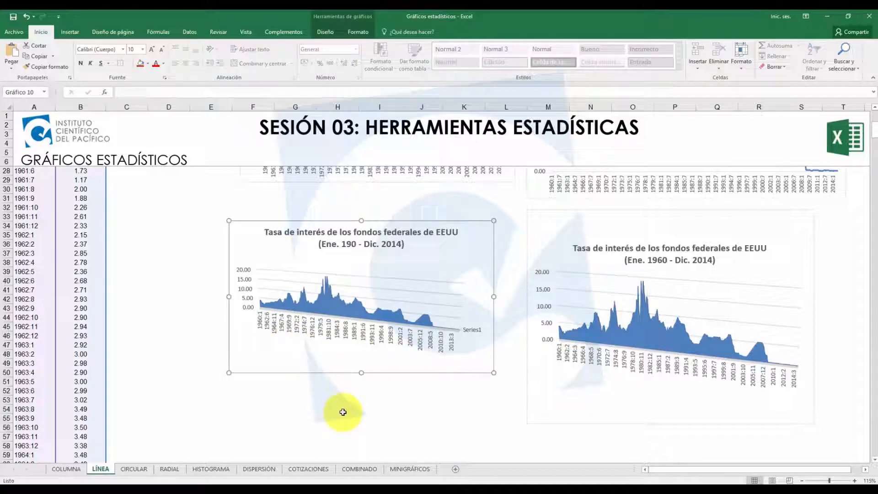
left_click_drag(360, 372, 361, 399)
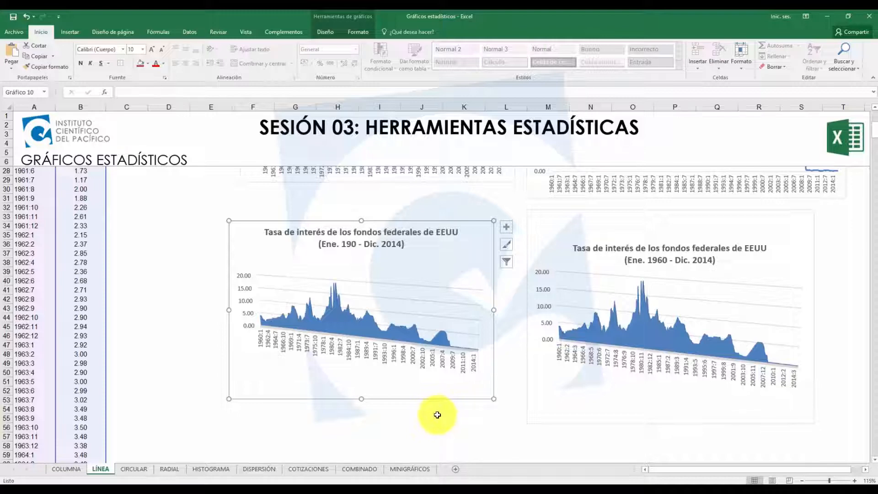
left_click(437, 415)
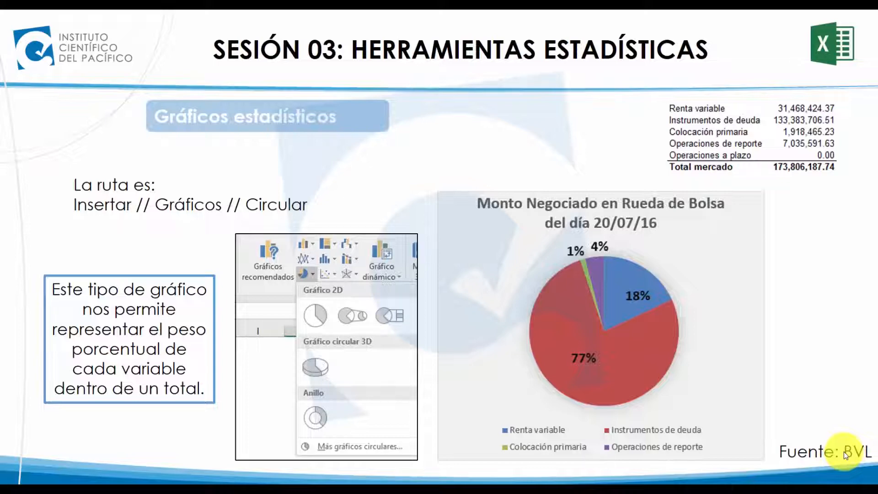
left_click(844, 451)
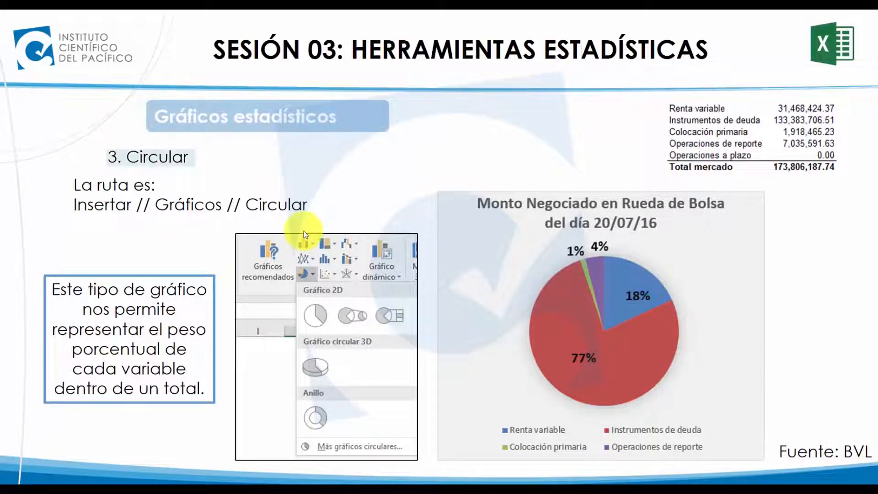
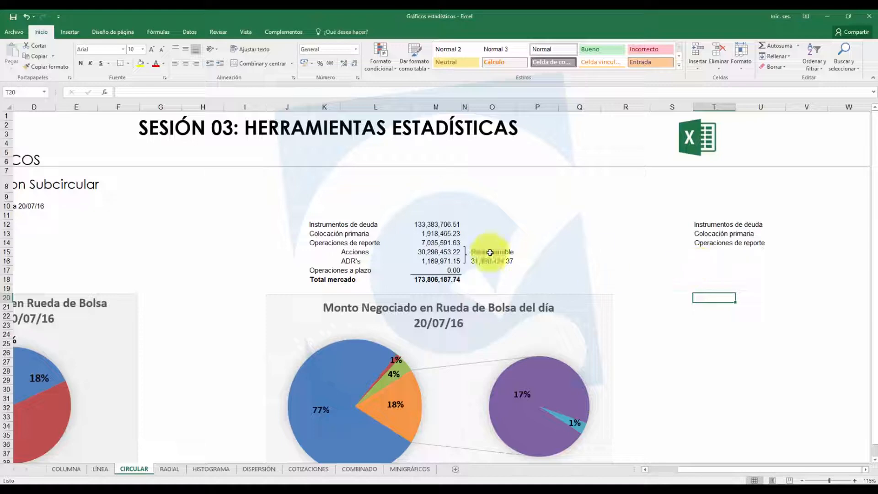
key("ctrl+c")
left_click(713, 215)
key("ctrl+v")
left_click(711, 278)
left_click_drag(695, 471, 667, 471)
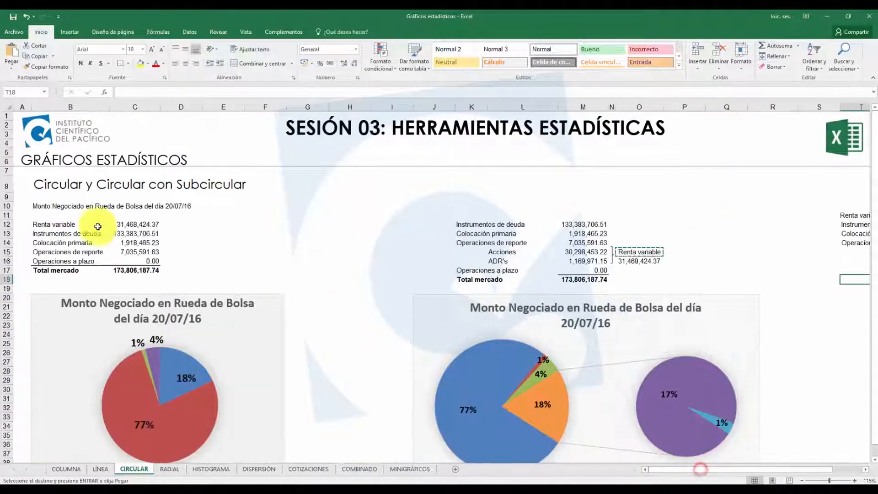
left_click_drag(46, 224, 157, 252)
key("ctrl+c")
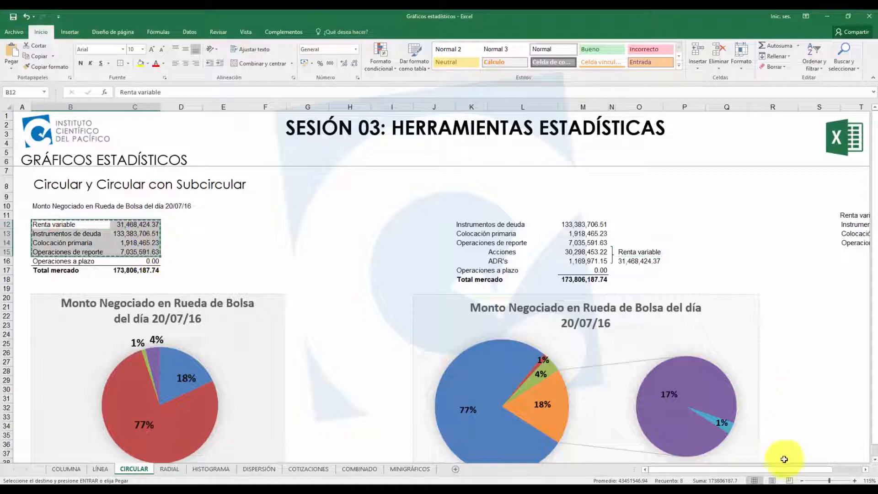
left_click_drag(780, 468, 809, 469)
left_click(712, 282)
key("ctrl+v")
key("ctrl")
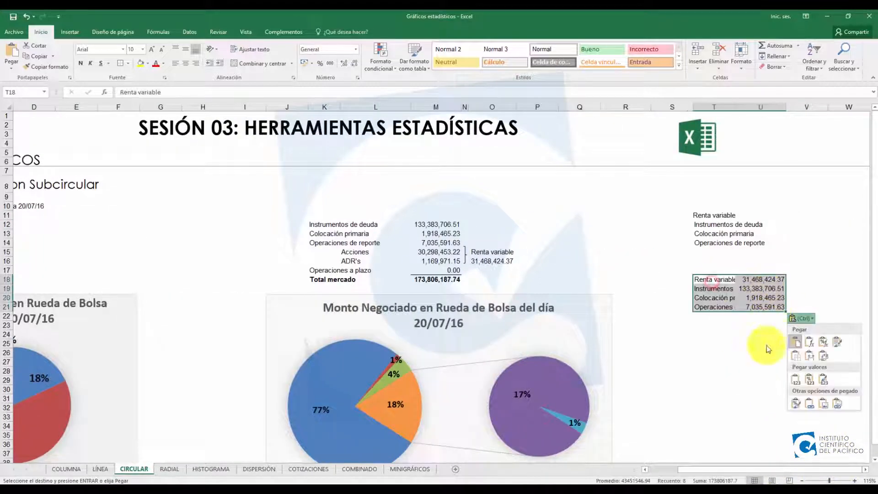
key("Escape")
key("Delete")
left_click(715, 333)
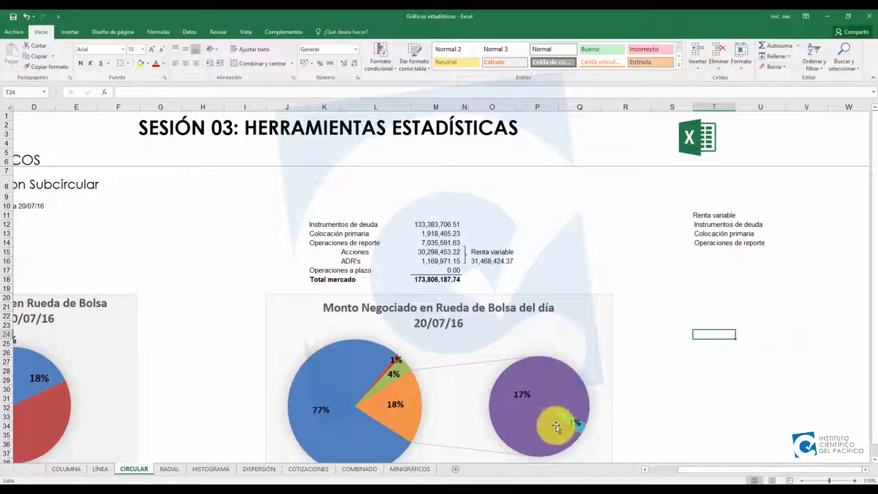
left_click(701, 215)
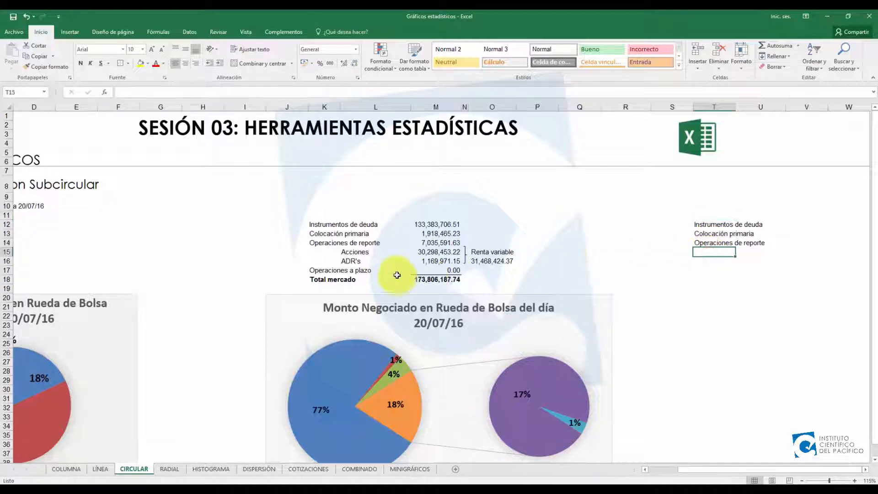
Step: Copy the Acciones and ADR's labels from L15:L16 to T15:T16, below Operaciones de reporte
left_click_drag(355, 253, 357, 261)
key("ctrl+c")
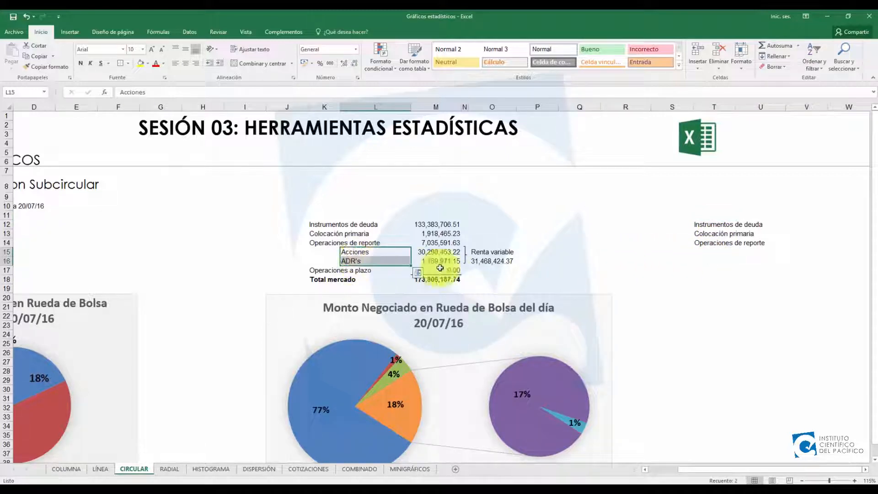
left_click(704, 252)
key("ctrl+v")
left_click(713, 323)
Step: Copy the amounts in M12:M14 and M15:M16 beside their labels in U12:U16
left_click_drag(439, 229, 438, 242)
key("ctrl+c")
left_click(750, 227)
key("ctrl+v")
left_click_drag(435, 253, 436, 259)
key("ctrl+c")
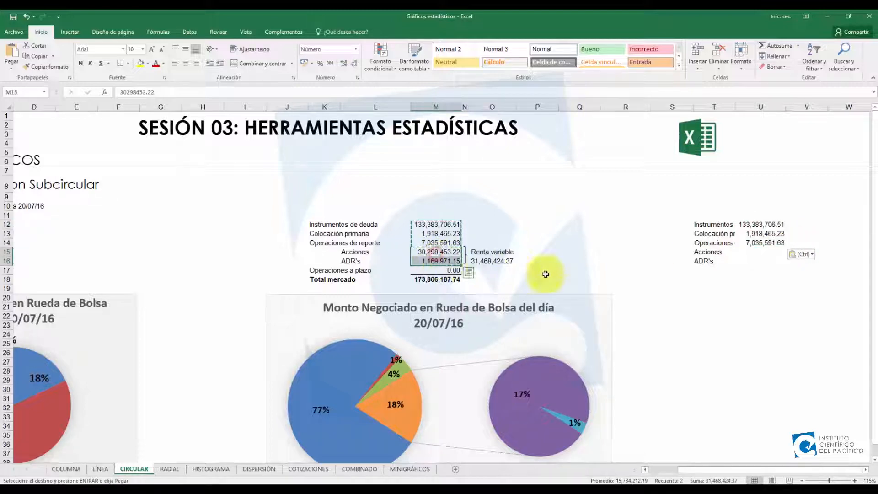
left_click(759, 252)
key("ctrl+v")
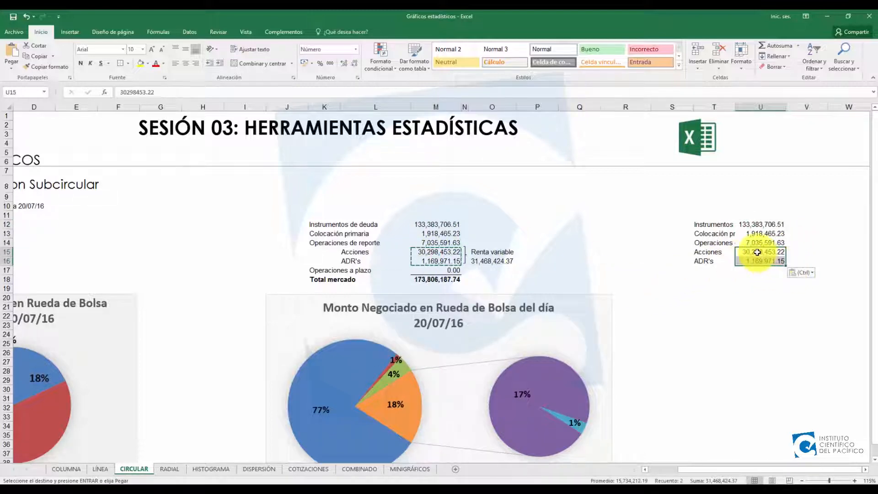
Step: Sum the Acciones and ADR's amounts in U17 and compare the total with the Renta variable amount in the first table
key("alt+equal")
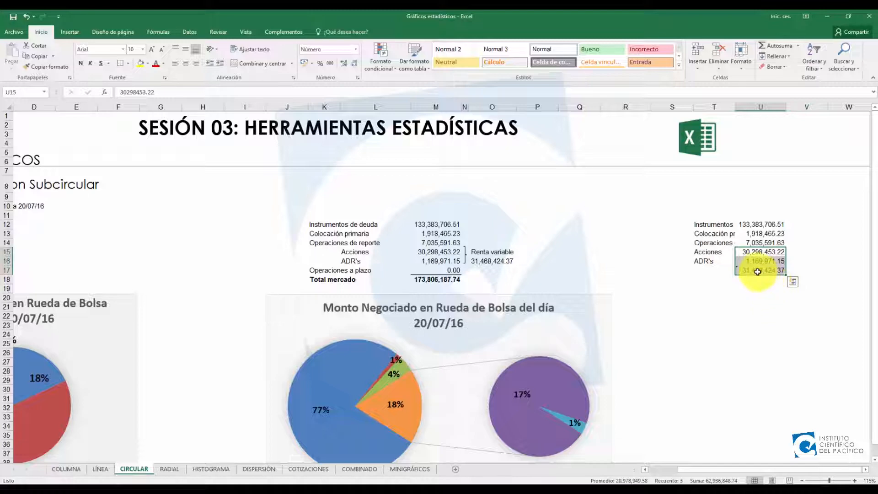
left_click(757, 270)
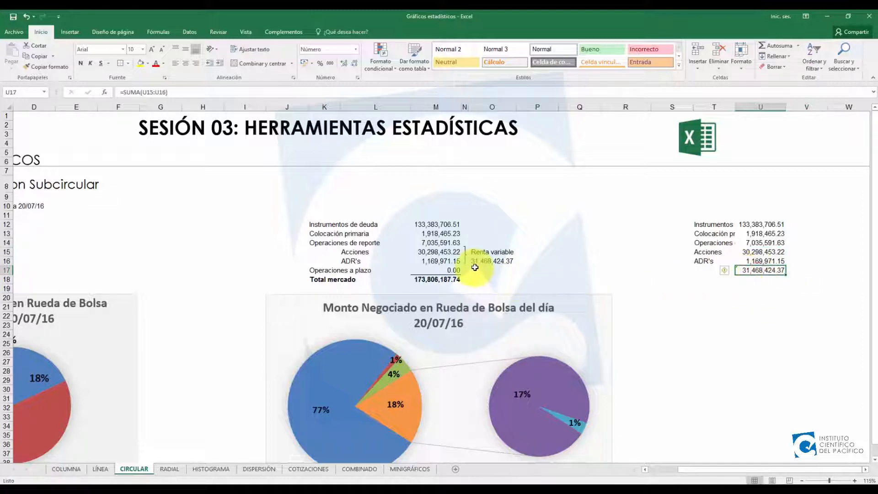
left_click_drag(694, 472, 715, 470)
left_click(130, 225)
left_click(760, 270)
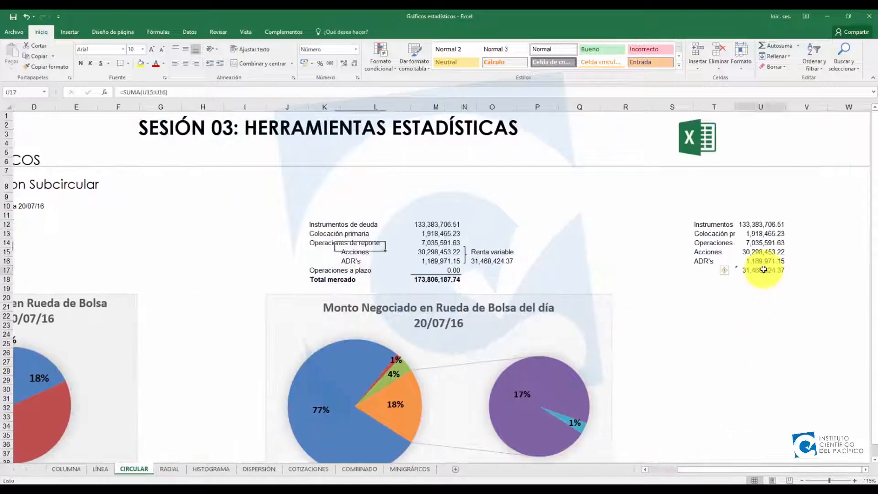
Step: Clear the check sum in U17 and review the rows of the copied table in T12:U16
key("Delete")
left_click(761, 307)
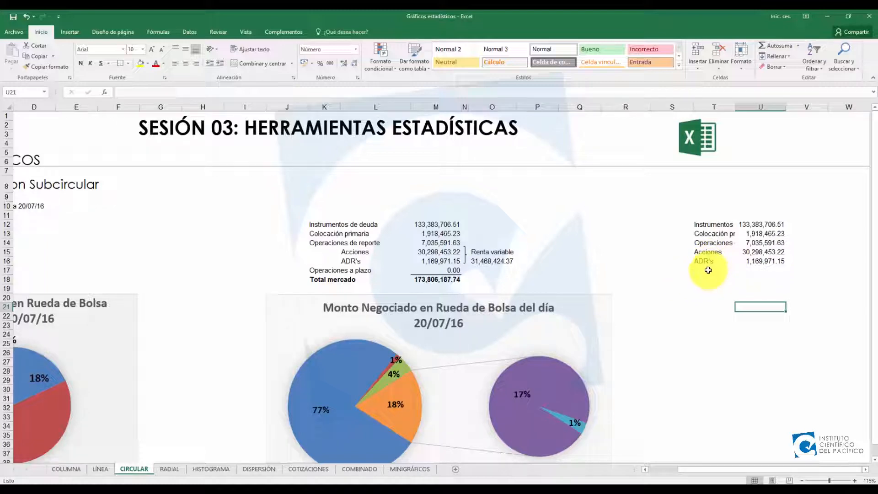
left_click_drag(708, 252, 754, 261)
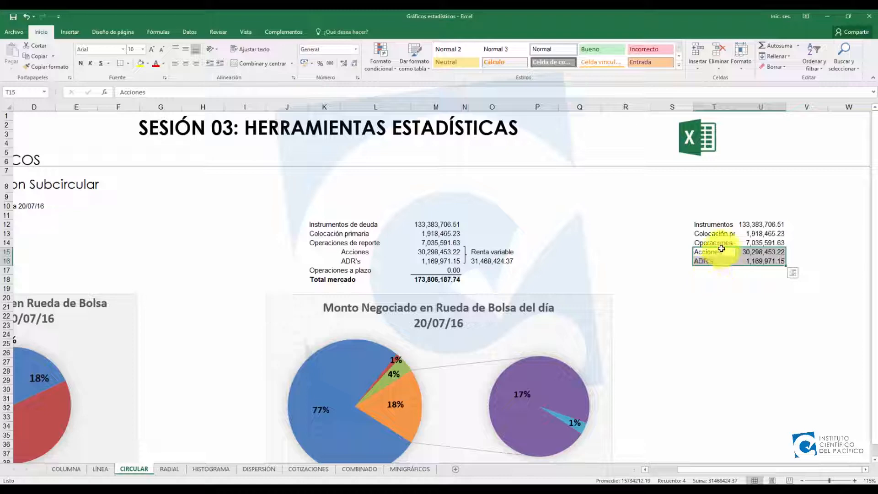
mouse_move(722, 249)
left_mouse_down()
mouse_move(731, 204)
mouse_move(727, 256)
left_mouse_up()
left_click_drag(710, 225, 762, 263)
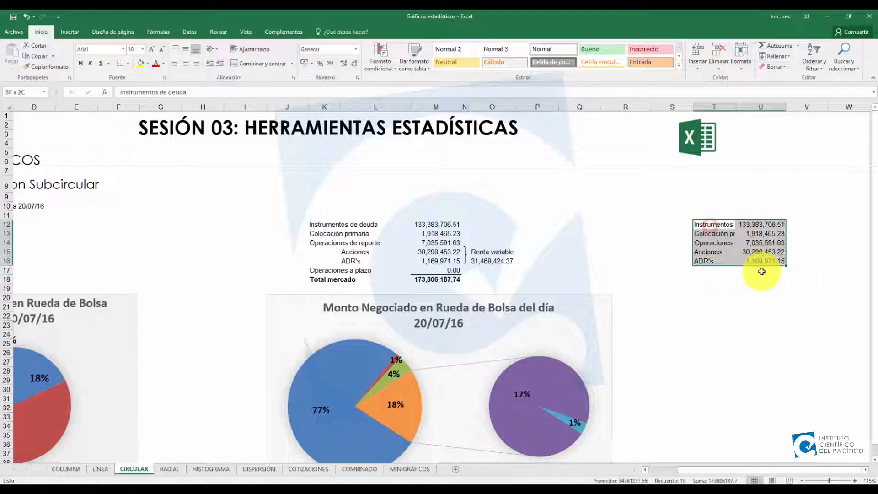
left_click(754, 343)
Step: Insert a 2D pie-of-pie chart from the labels and amounts in T12:U16
left_click_drag(714, 225, 752, 261)
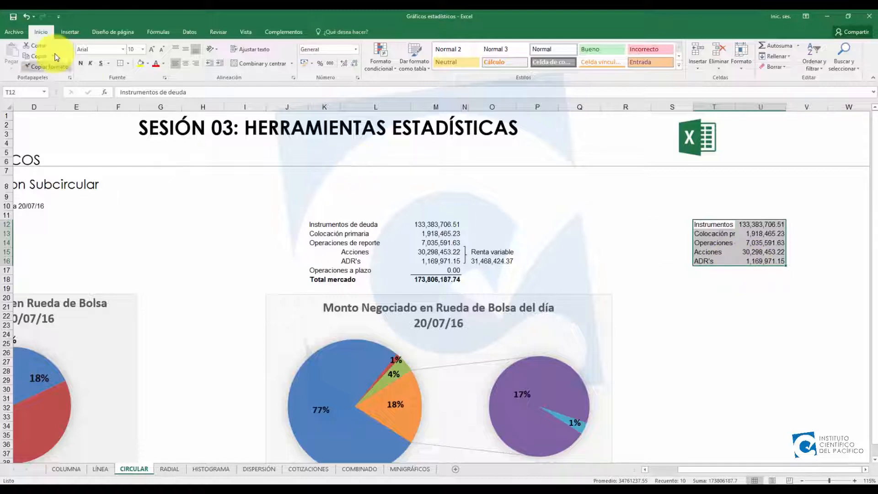
left_click(71, 31)
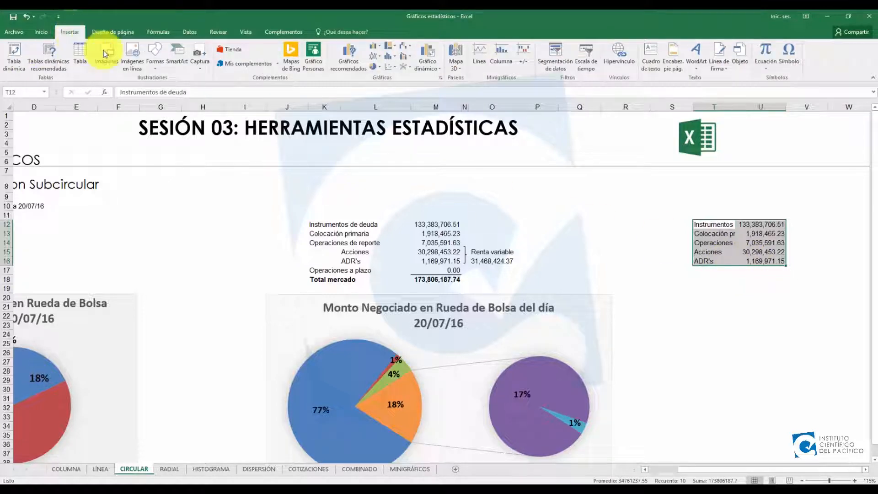
left_click(377, 67)
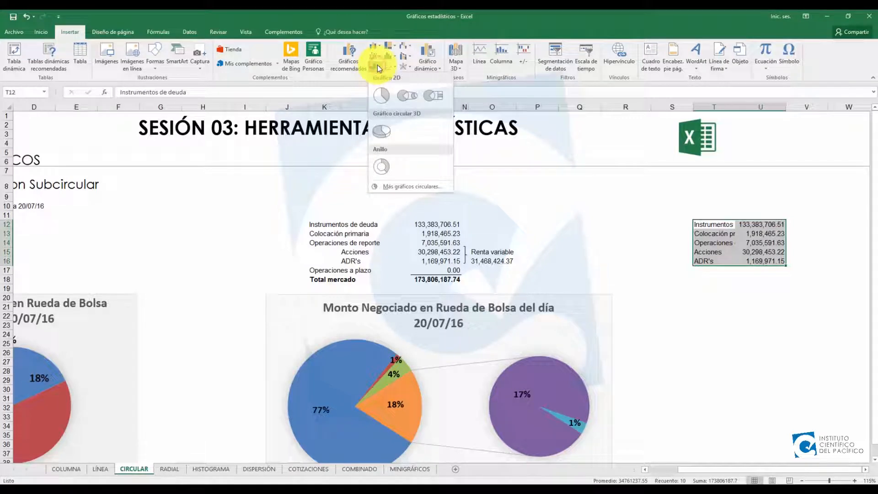
left_click(408, 93)
Step: Place the new pie-of-pie chart below its table, beside the sample chart, and enlarge it to nearly the sample's height
scroll(555, 316, "down", 1)
left_click_drag(555, 317, 822, 342)
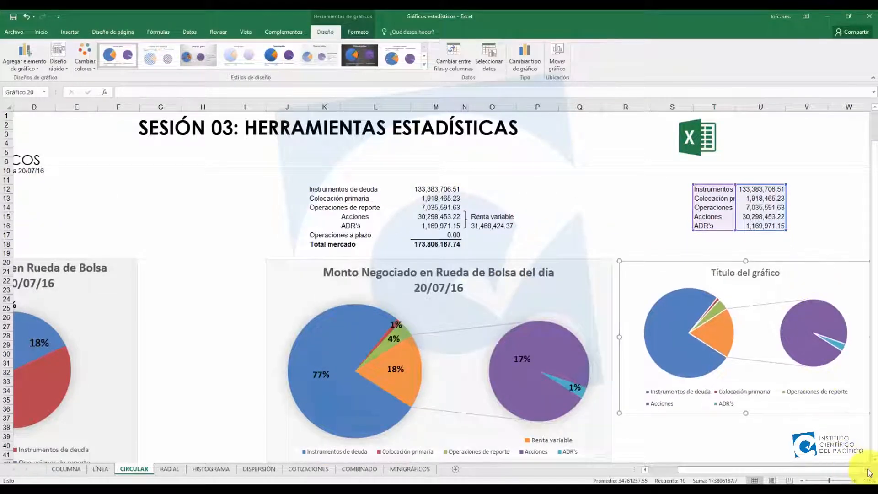
left_click(867, 474)
scroll(706, 392, "down", 1)
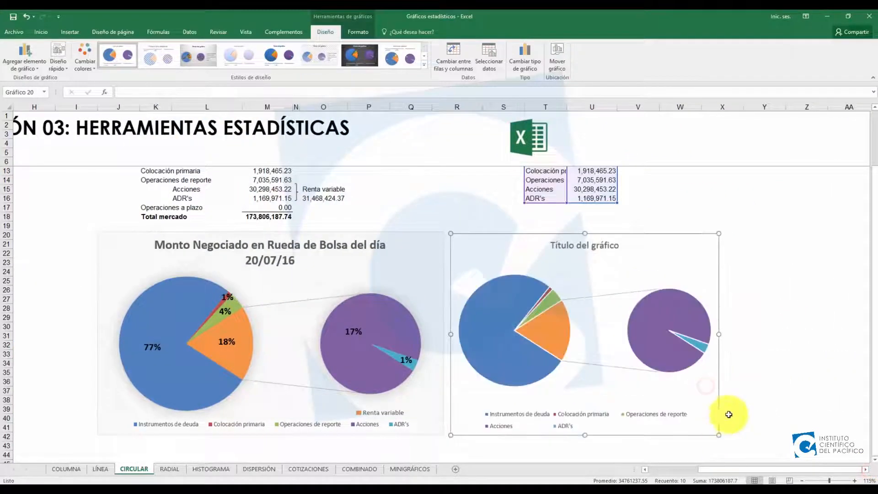
left_click(791, 362)
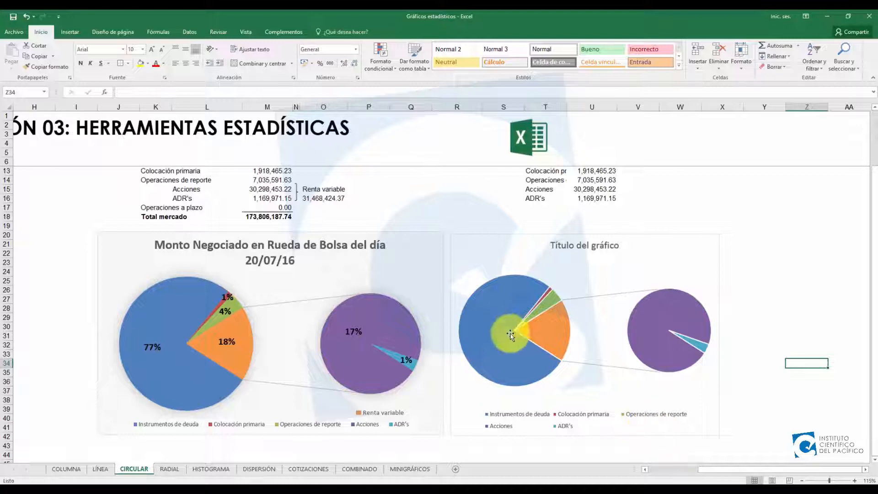
Step: Examine how the orange slice of the new chart's main pie breaks down into the secondary pie
left_click(474, 326)
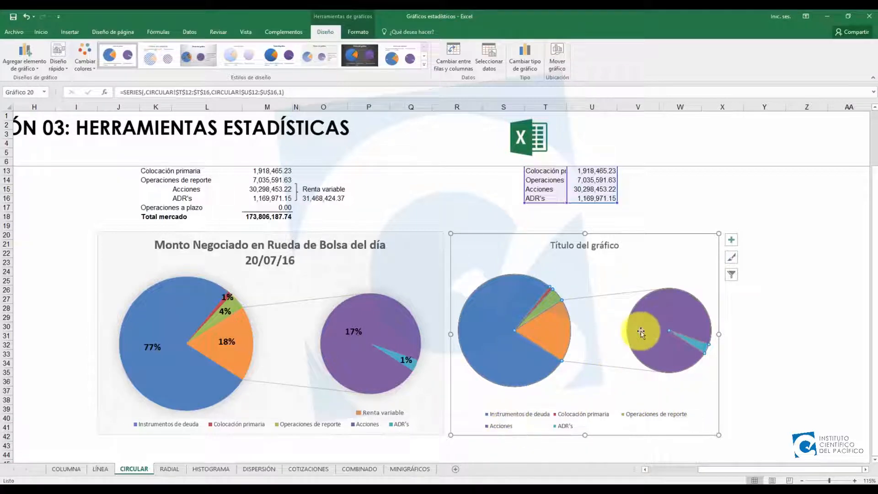
mouse_move(642, 344)
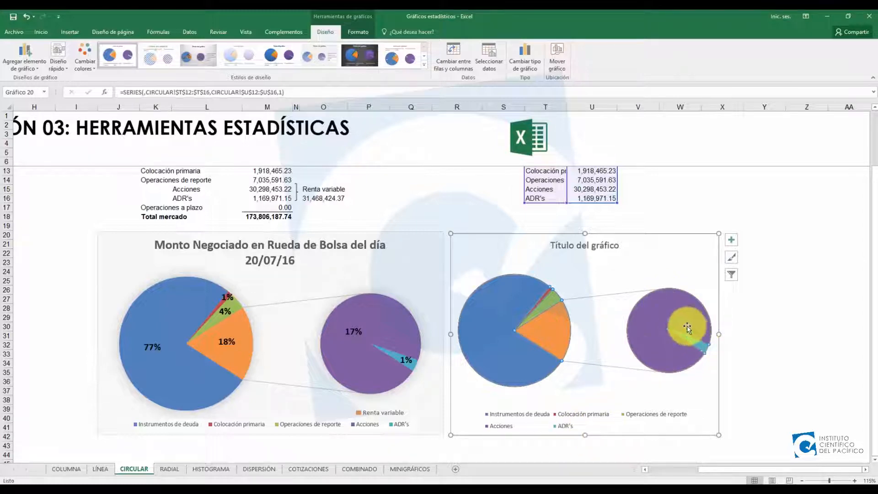
left_click(777, 372)
left_click(551, 332)
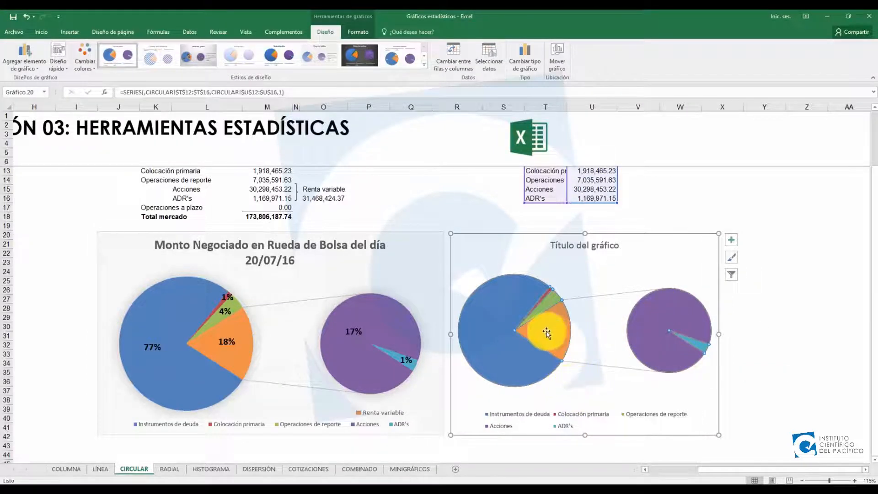
left_click(772, 408)
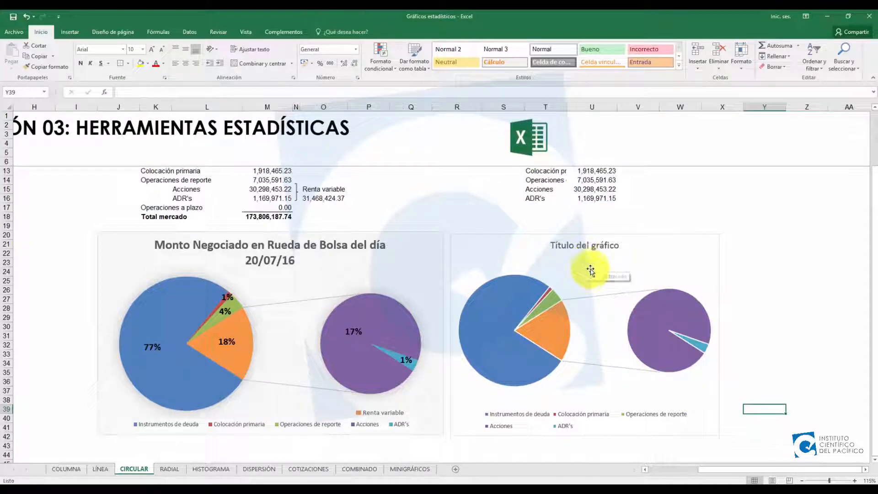
Step: Title the new chart "Monto Negociado en Rueda de Bolsa del día 20/07/16" and make the title bold
left_click(576, 250)
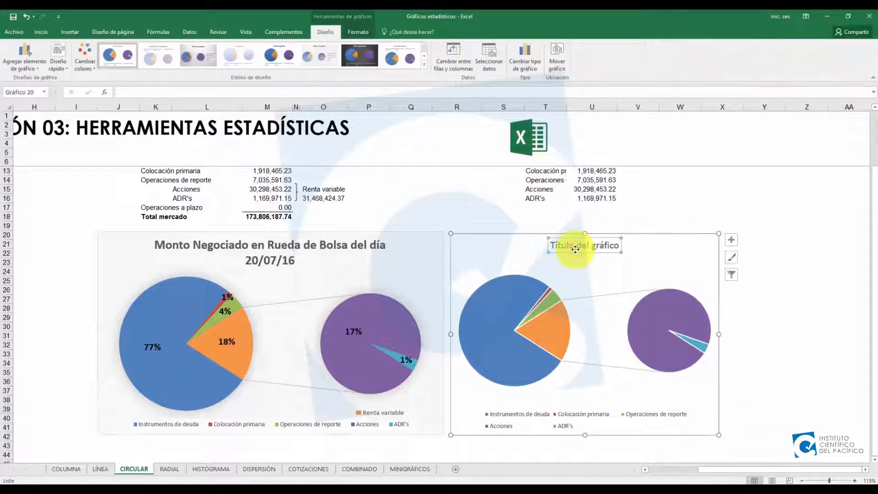
type("M")
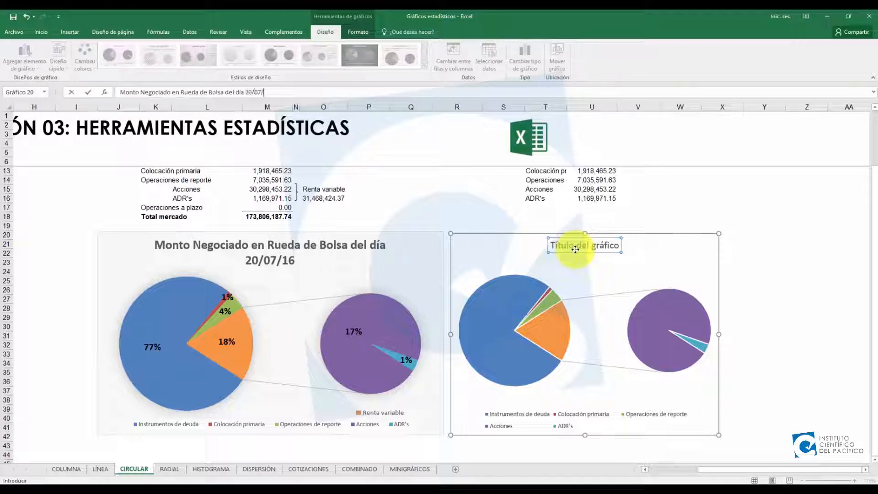
key("Return")
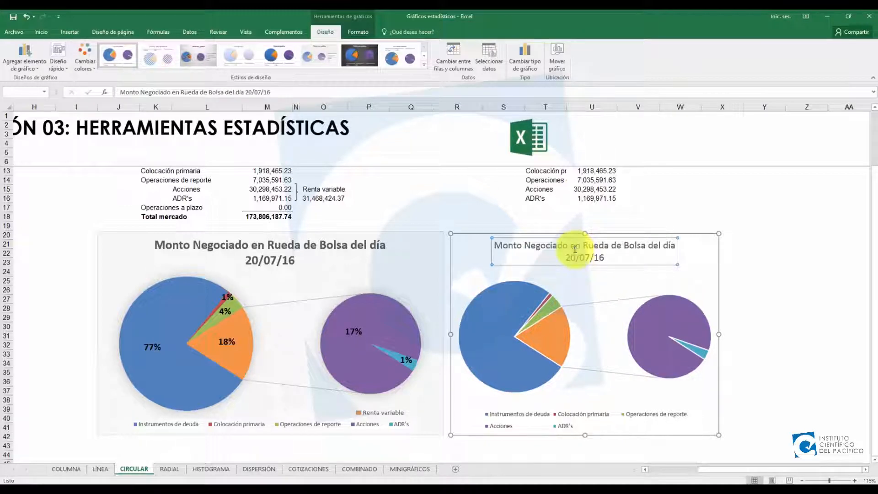
left_click(41, 31)
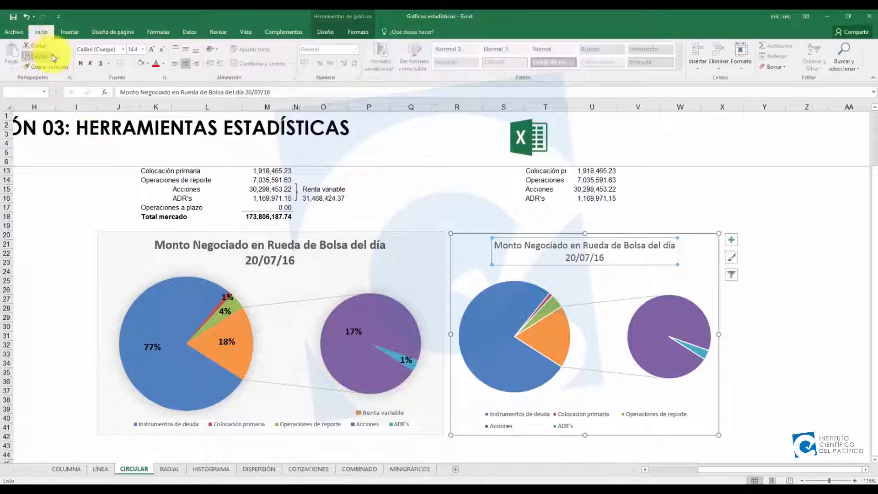
left_click(81, 67)
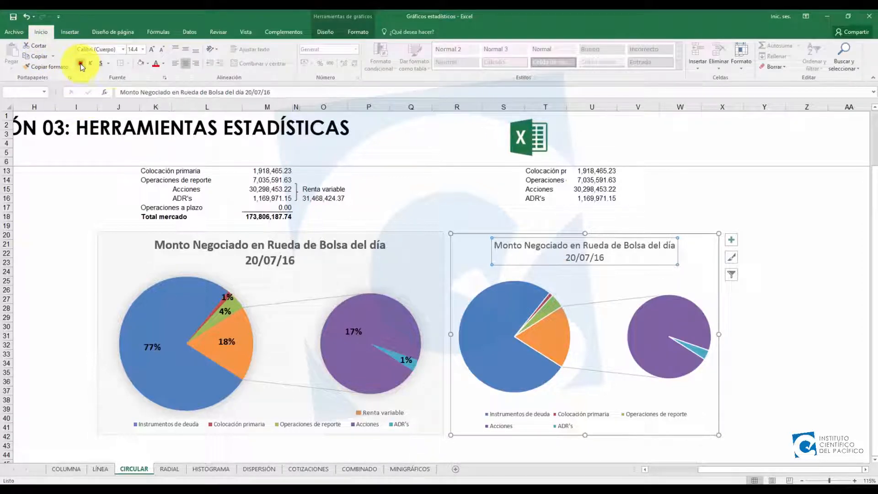
left_click(773, 384)
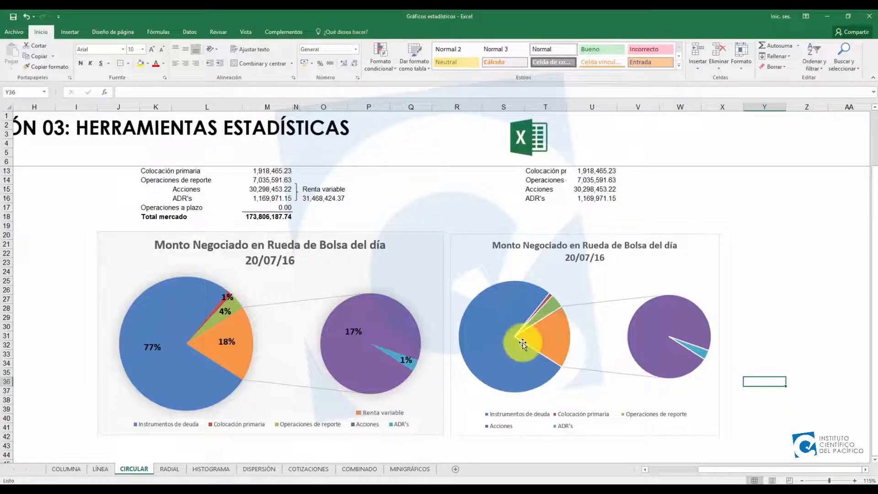
Step: Add data labels to the slices of the new pie-of-pie chart
mouse_move(491, 347)
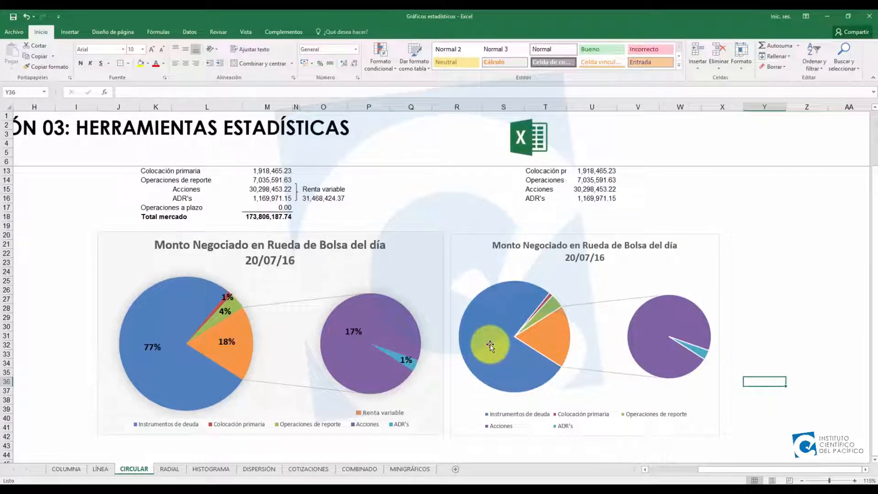
left_click(491, 345)
right_click(490, 345)
left_click(489, 347)
right_click(503, 350)
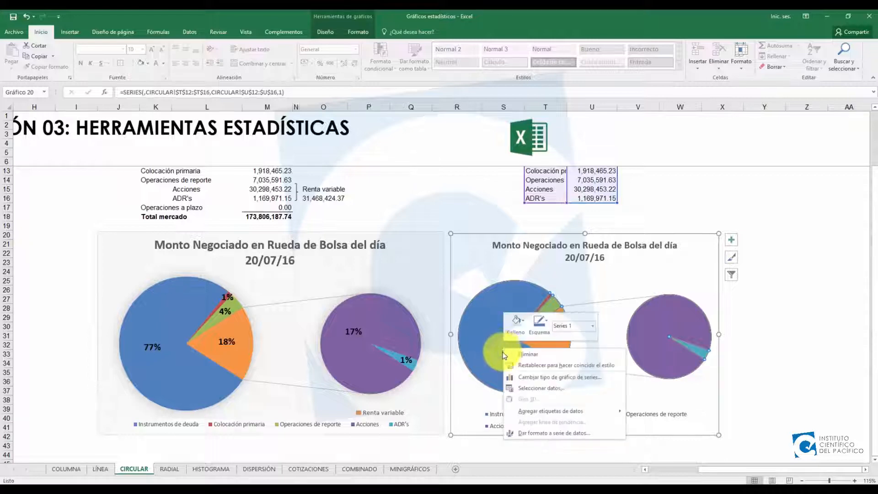
mouse_move(565, 412)
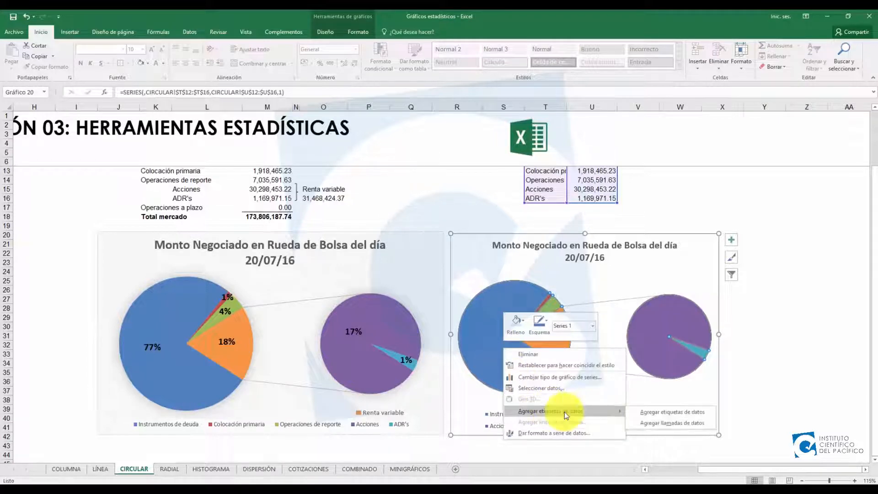
left_click(640, 413)
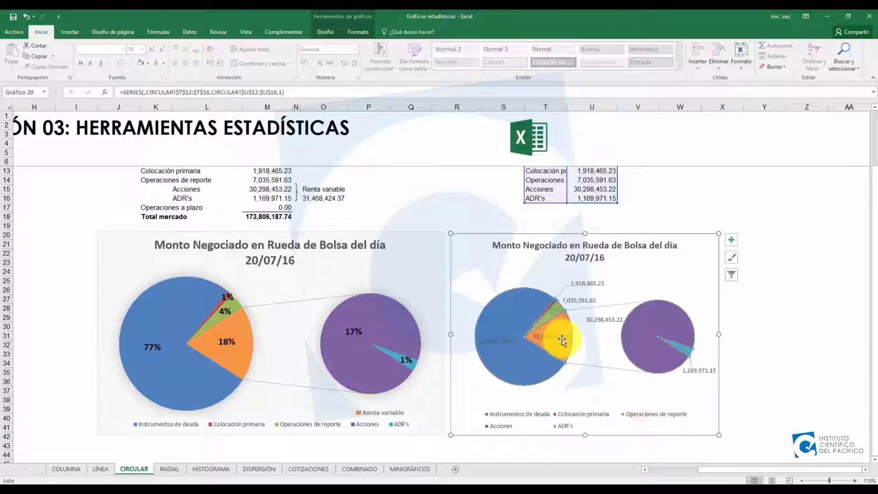
Step: Set all of the new chart's data labels to show percentages instead of values, without leader lines
left_click(591, 284)
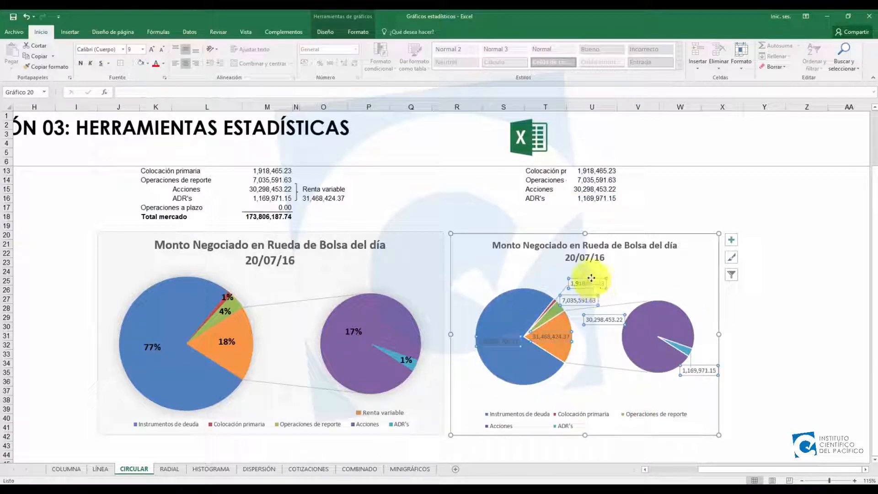
double_click(591, 279)
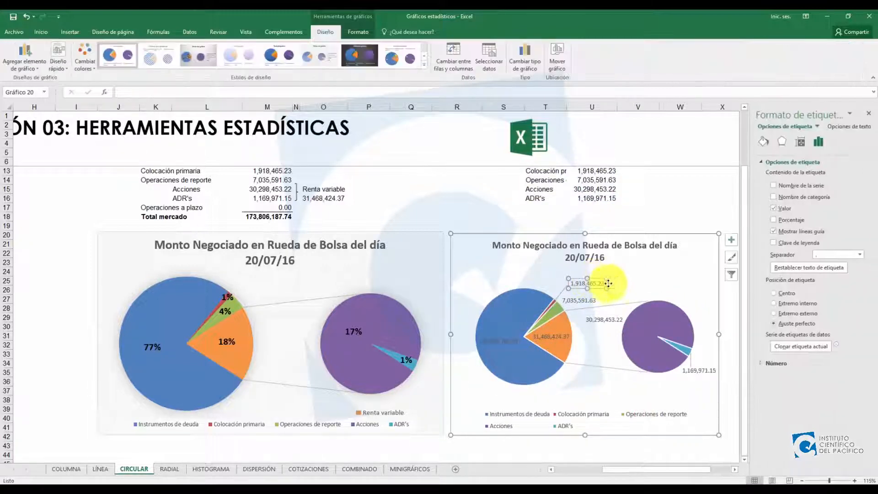
left_click(577, 301)
left_click(429, 450)
left_click(581, 284)
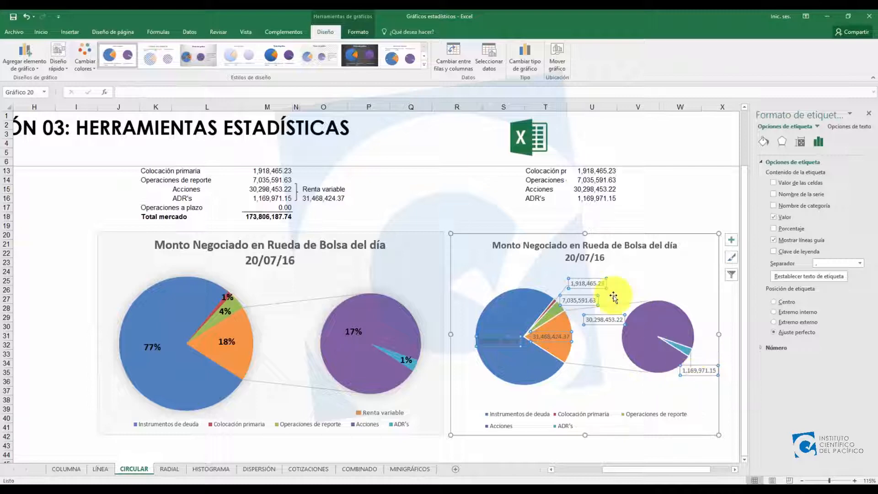
left_click(773, 229)
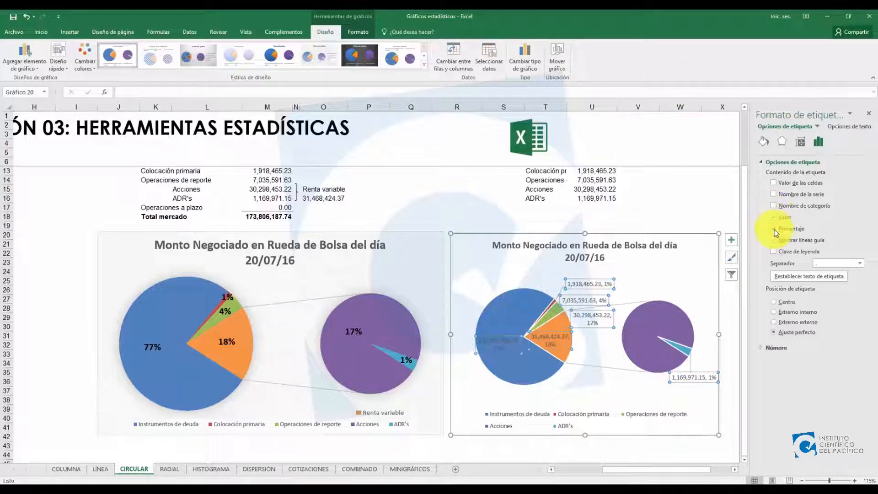
left_click(774, 219)
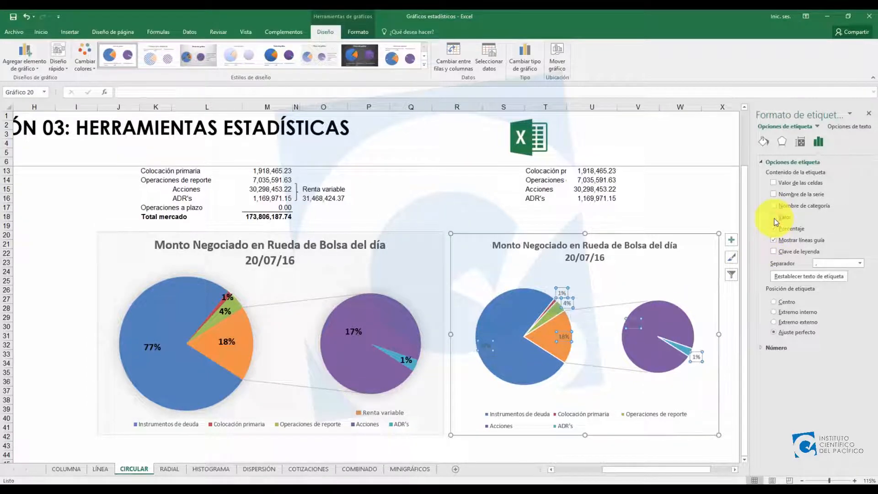
left_click(774, 243)
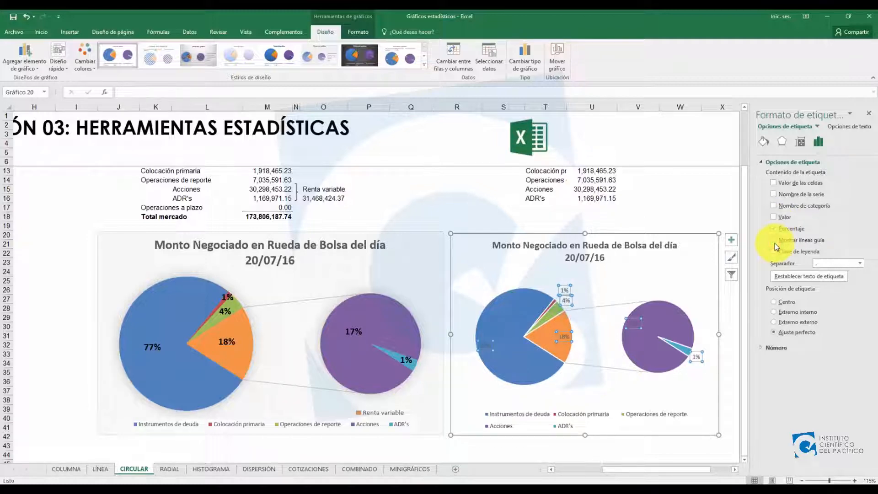
Step: Format the percentage labels as bold, 16-point, black text and close the formatting pane
left_click(40, 31)
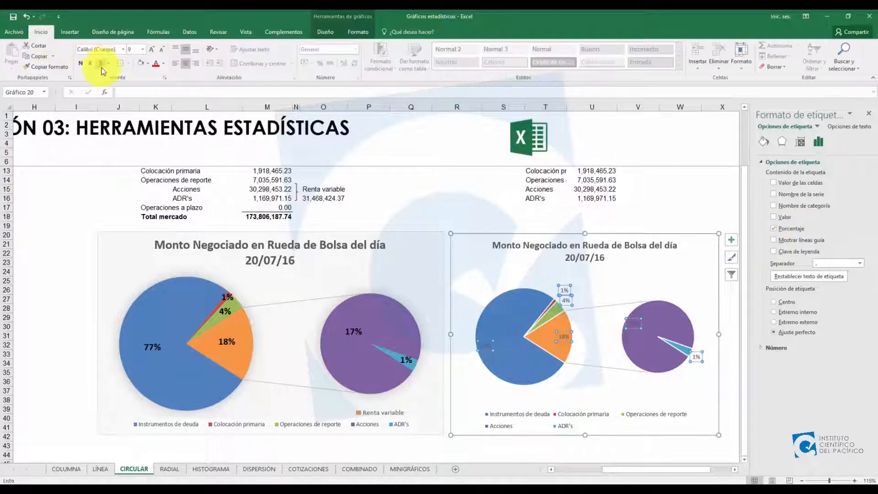
left_click(150, 49)
left_click(150, 49)
left_click(150, 50)
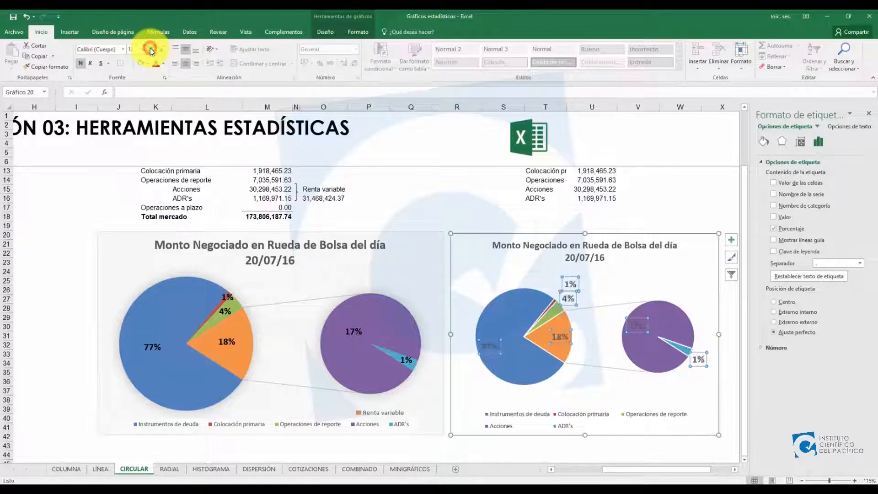
left_click(150, 49)
left_click(163, 64)
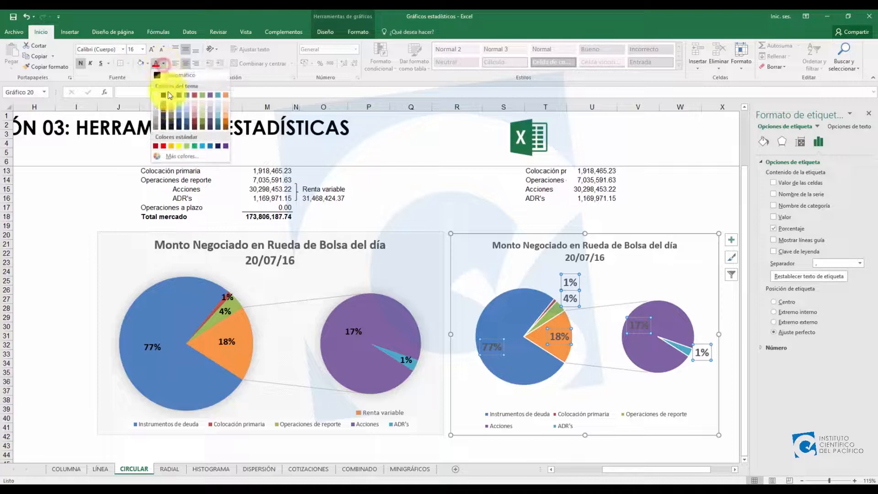
left_click(164, 127)
left_click(457, 207)
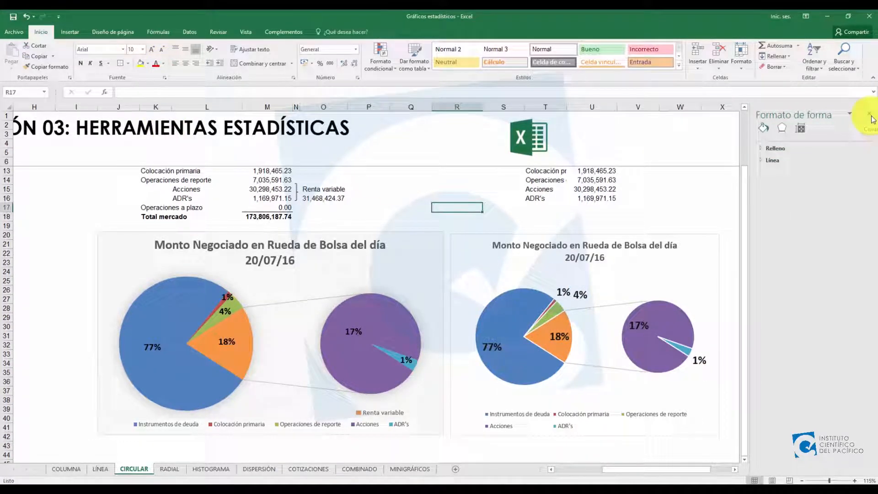
left_click(869, 114)
left_click(759, 324)
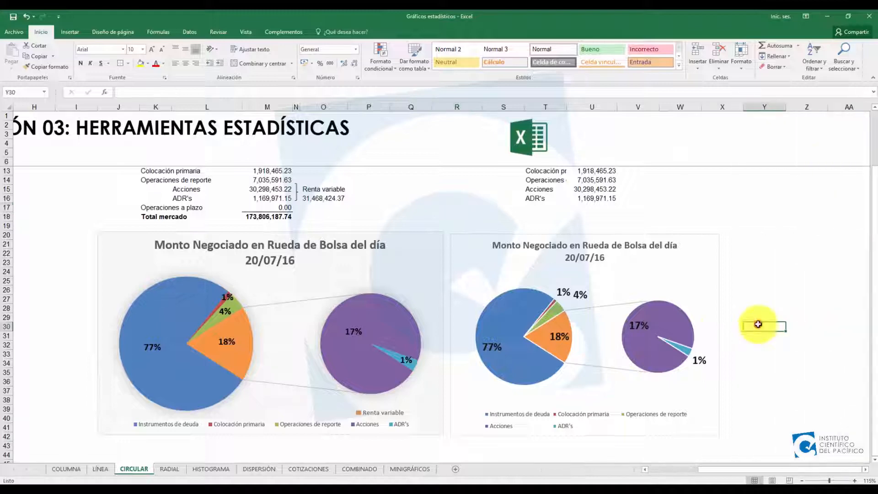
Step: Move the 1% and 4% labels of the new pie-of-pie chart so they sit next to their slices
left_click(560, 289)
left_click(561, 284)
left_click_drag(559, 282, 573, 309)
left_click(580, 296)
Step: Reposition the 77%, 18% and 17% labels inside their slices of the new chart
left_click(497, 338)
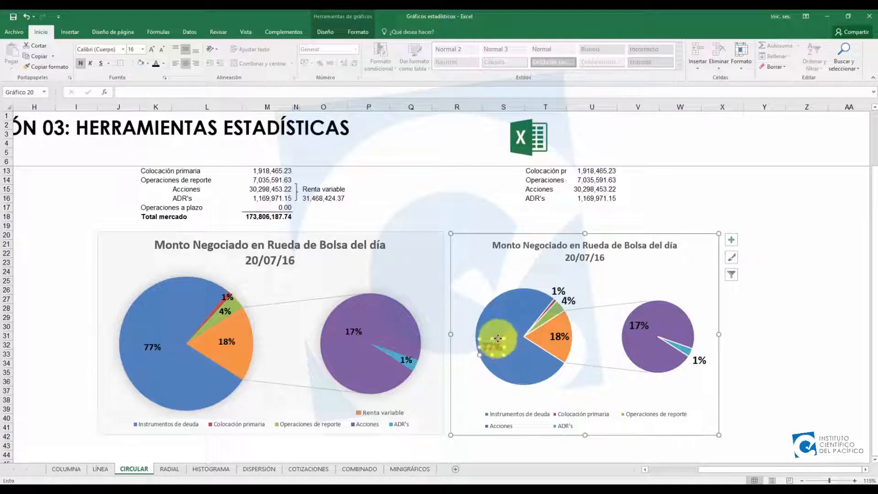
left_click(555, 342)
left_click(561, 345)
left_click_drag(565, 344, 561, 346)
left_click(695, 364)
left_click(649, 333)
left_click(646, 332)
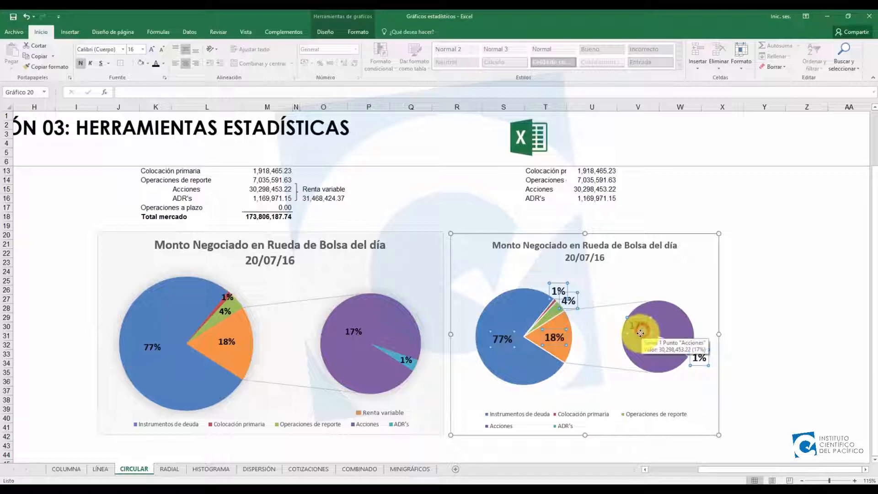
left_click(641, 333)
left_click(763, 391)
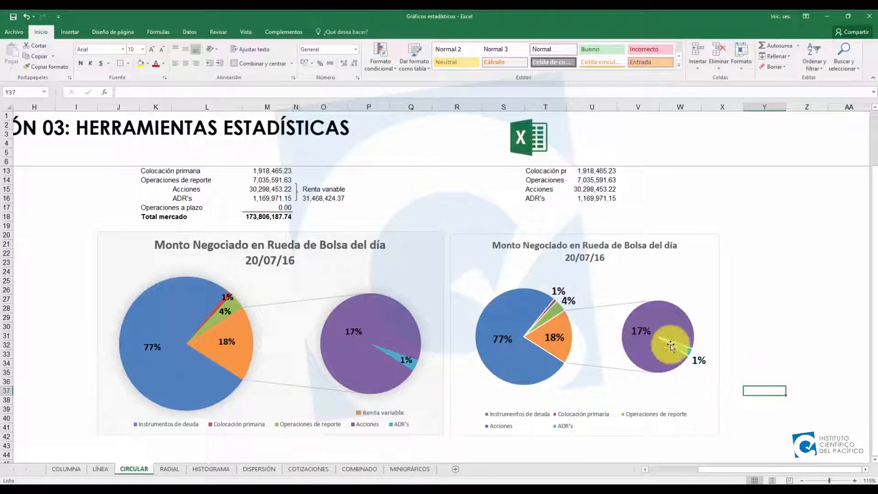
Step: Fill the new pie-of-pie chart's background area with light grey
left_click(689, 266)
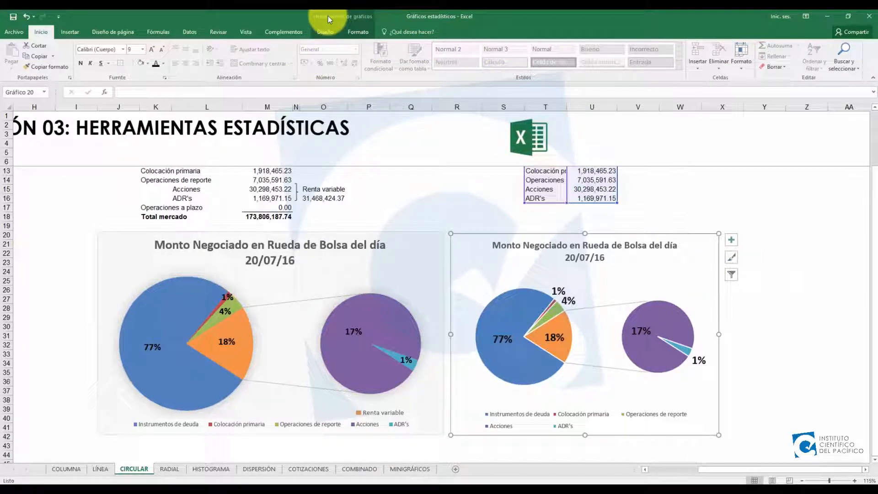
left_click(358, 32)
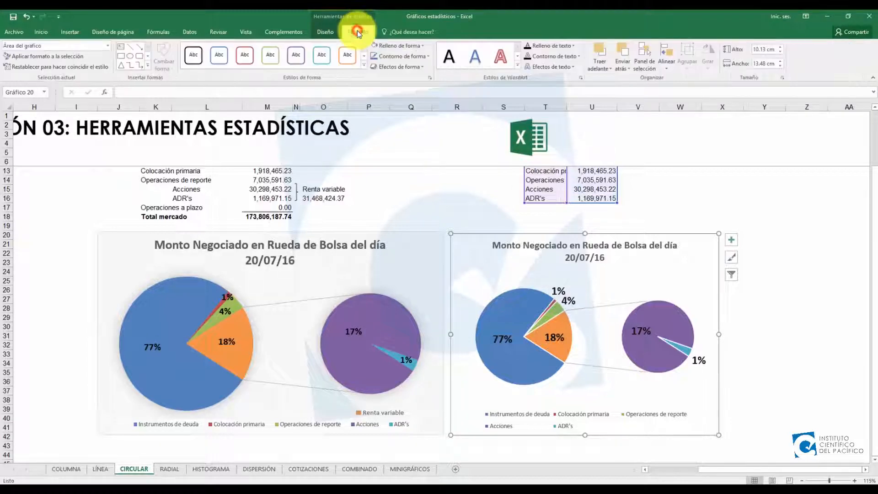
left_click(421, 46)
left_click(757, 339)
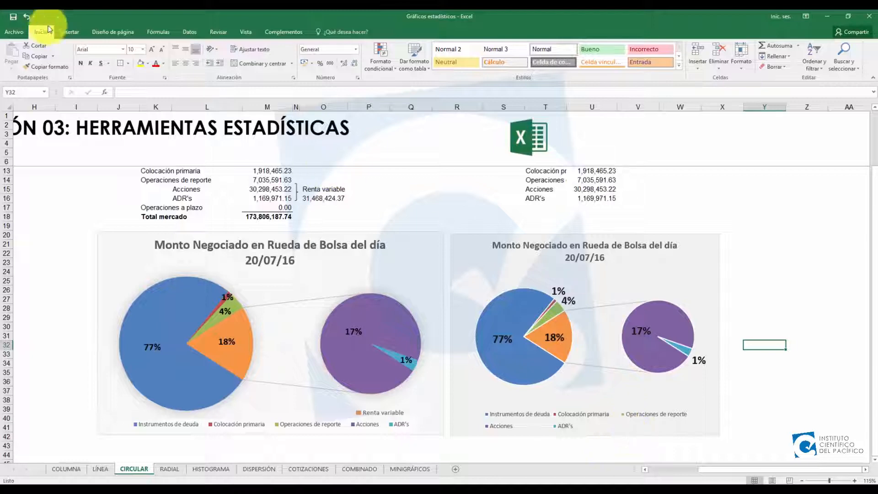
Step: Draw a tiny rectangle, about 0.21 cm high and 0.18 cm wide, on the empty cells beside the new chart
left_click(69, 32)
left_click(155, 59)
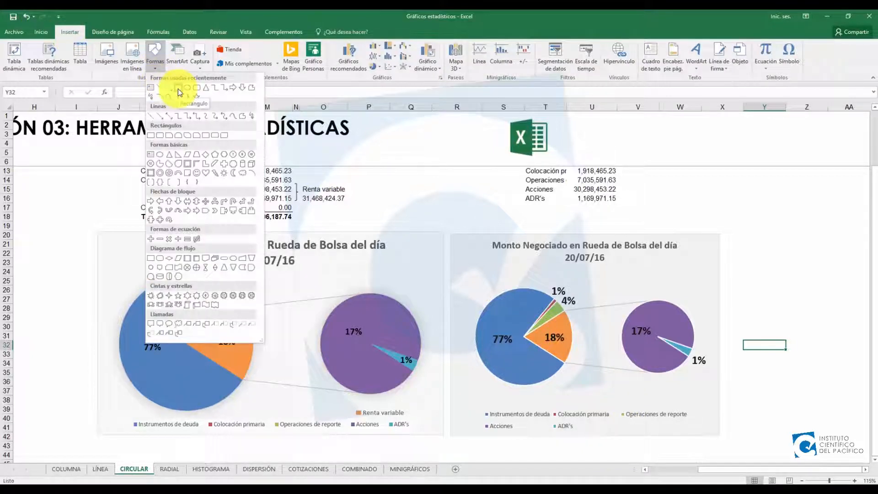
left_click(178, 88)
left_click_drag(741, 404, 744, 408)
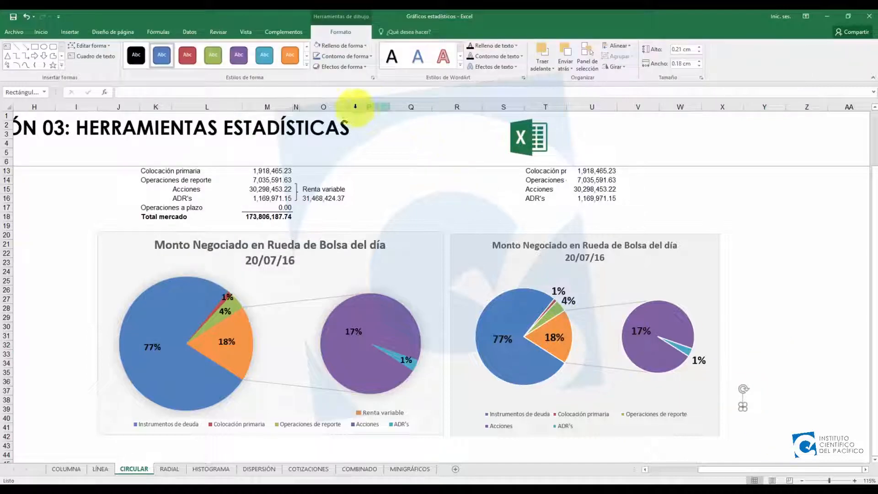
Step: Give the small rectangle an orange fill and remove its outline
left_click(360, 48)
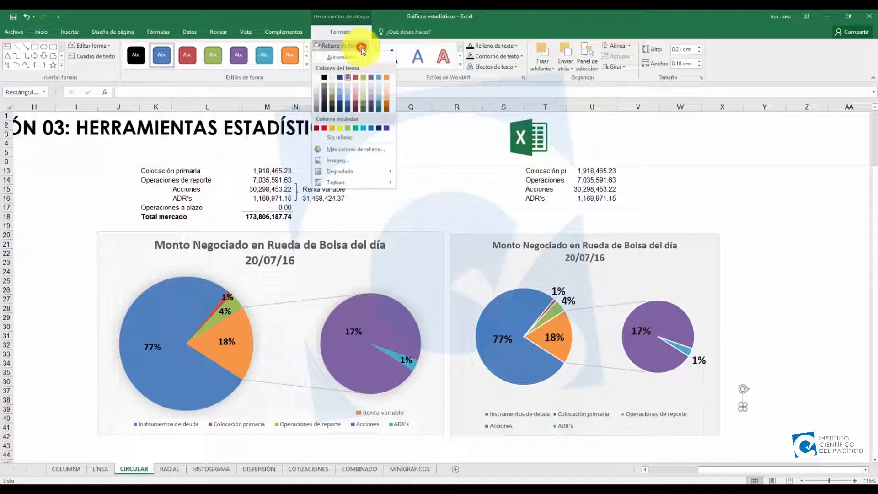
left_click(333, 129)
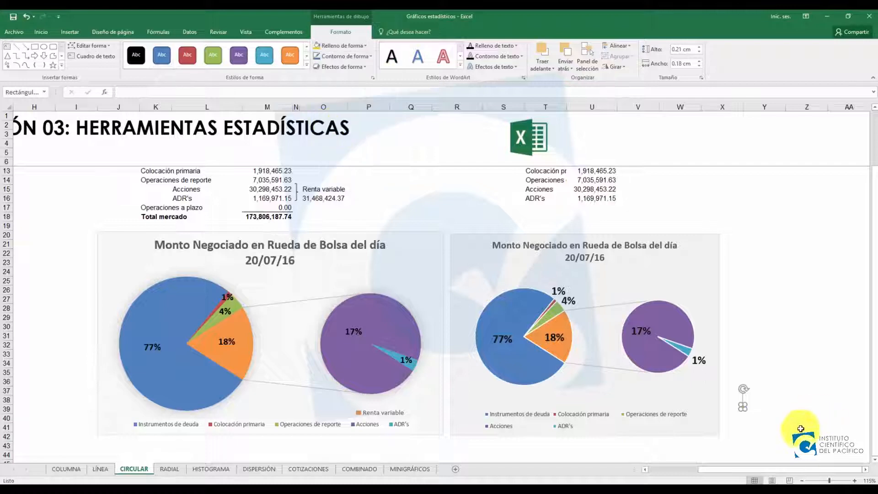
left_click(767, 426)
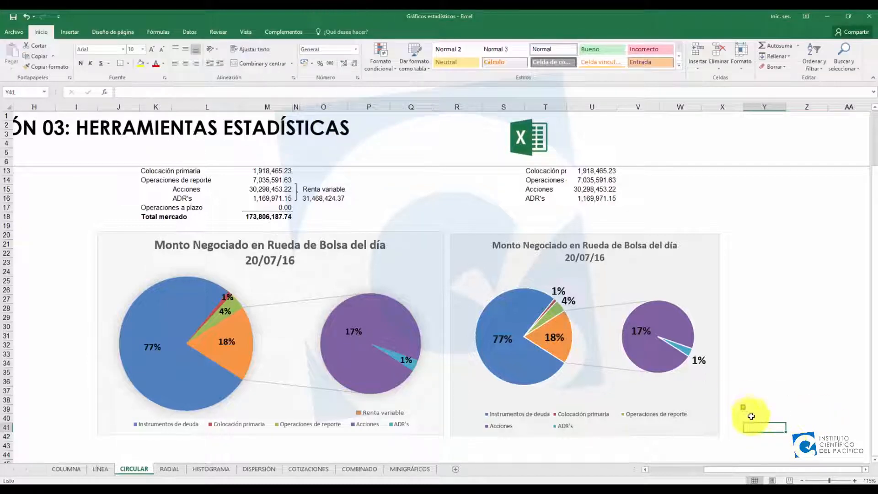
left_click(745, 409)
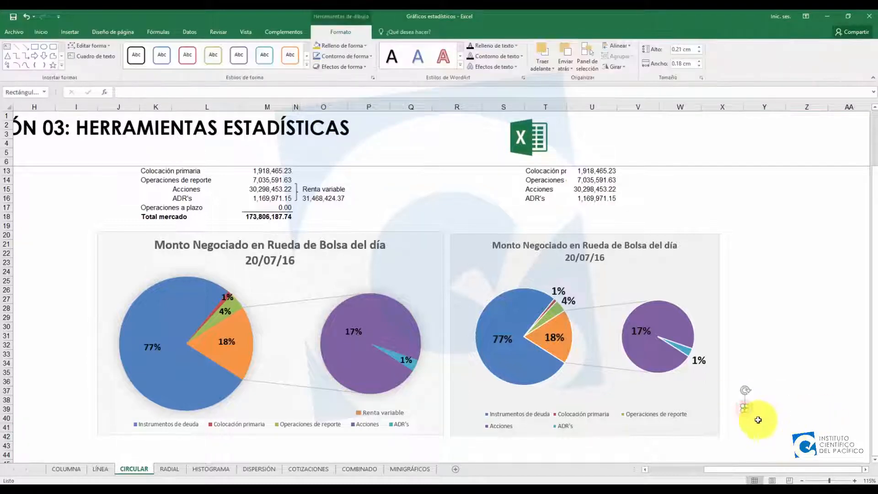
left_click(367, 56)
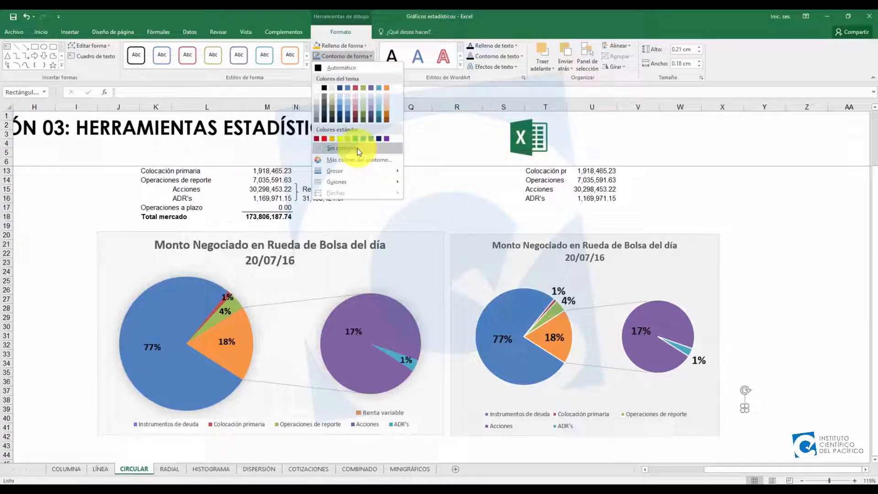
left_click(357, 148)
left_click(829, 390)
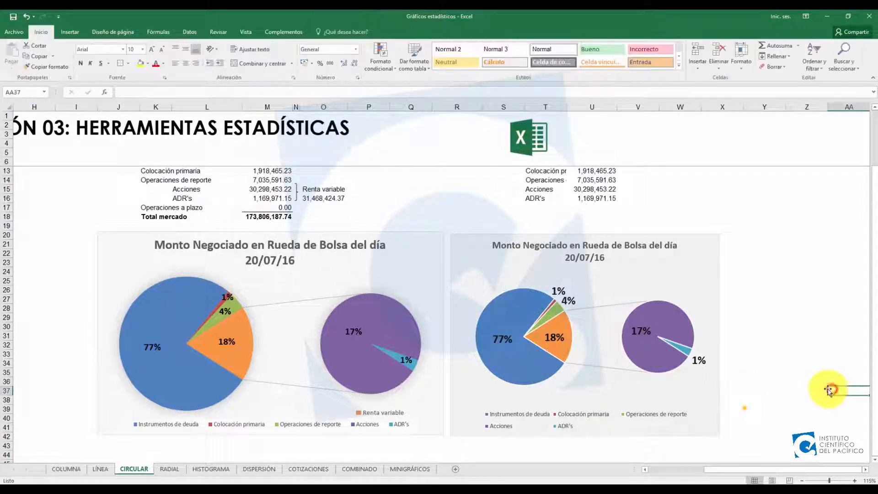
Step: Move the orange square into the new chart's legend, after ADR's and below the Operaciones de reporte marker
left_click(745, 408)
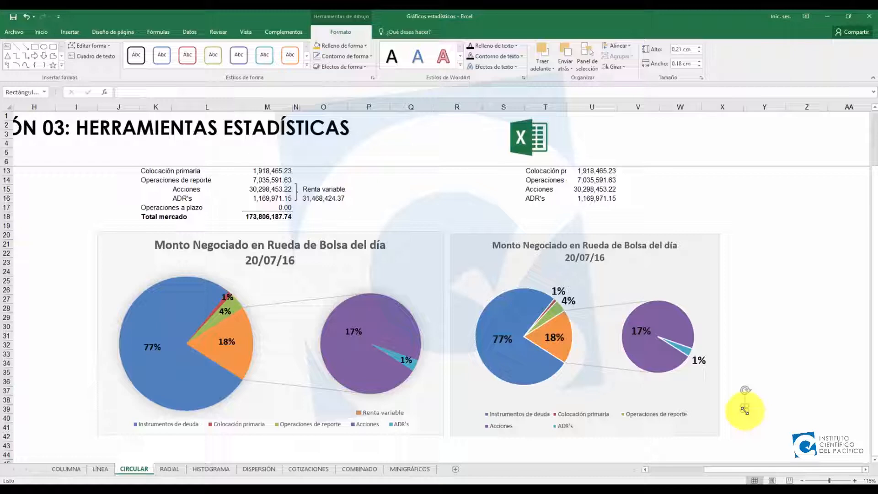
left_click_drag(744, 410, 624, 414)
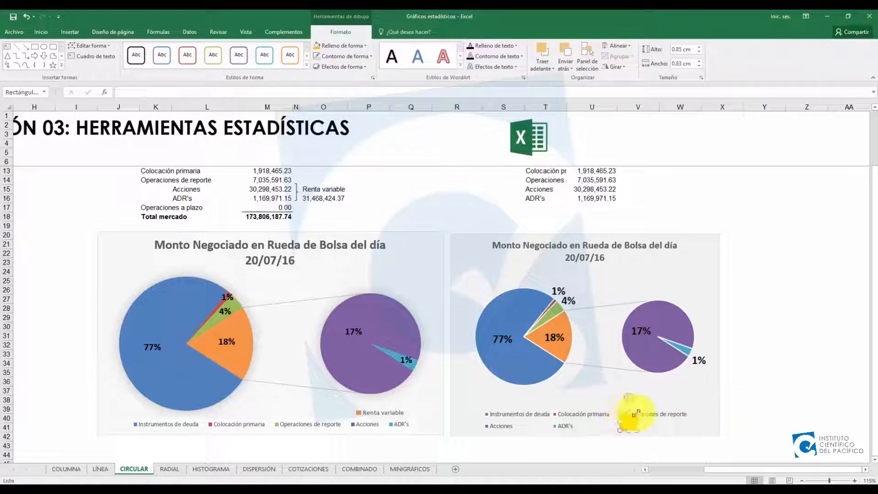
left_click(764, 427)
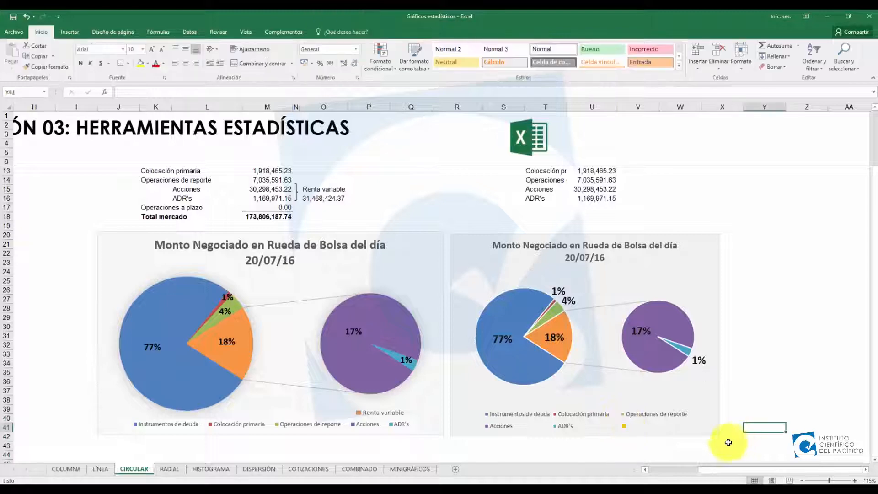
left_click(627, 427)
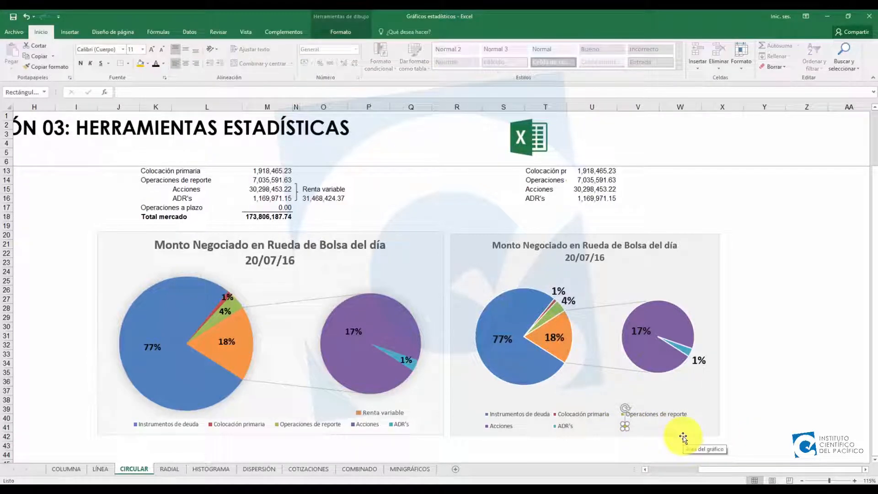
left_click(761, 394)
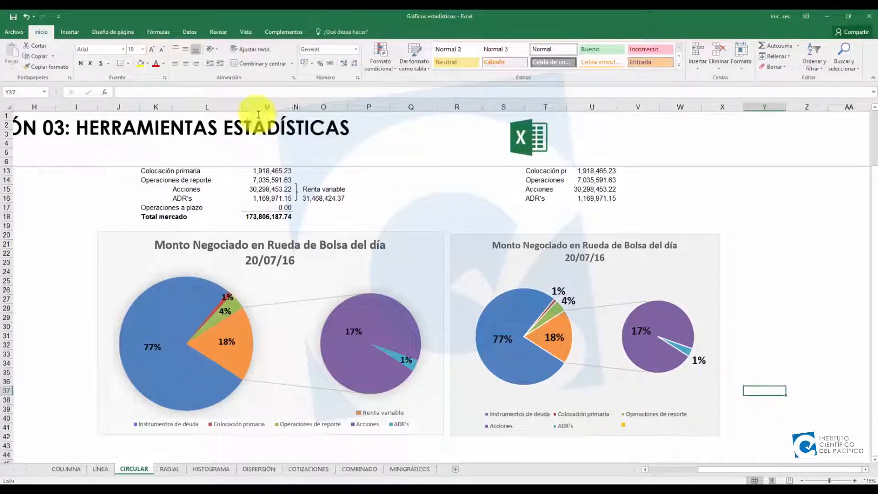
Step: Insert a text box reading "Renta Variable" on the empty cells beside the new chart
left_click(70, 33)
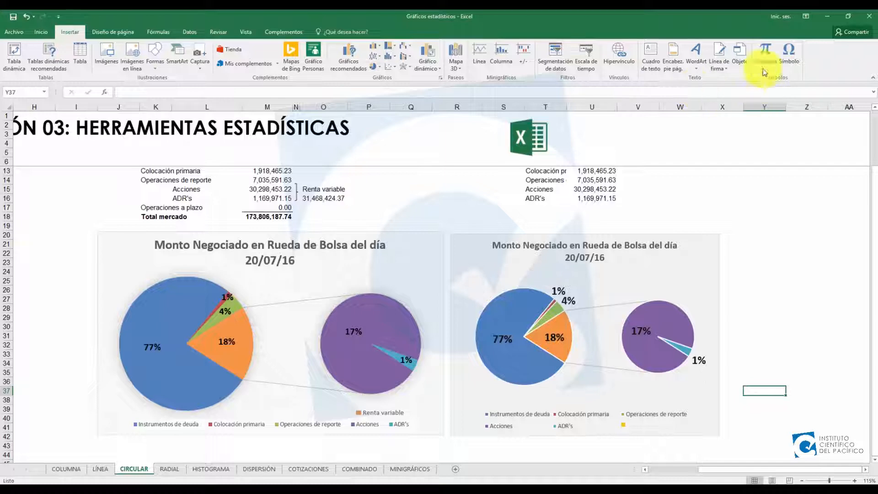
left_click(650, 49)
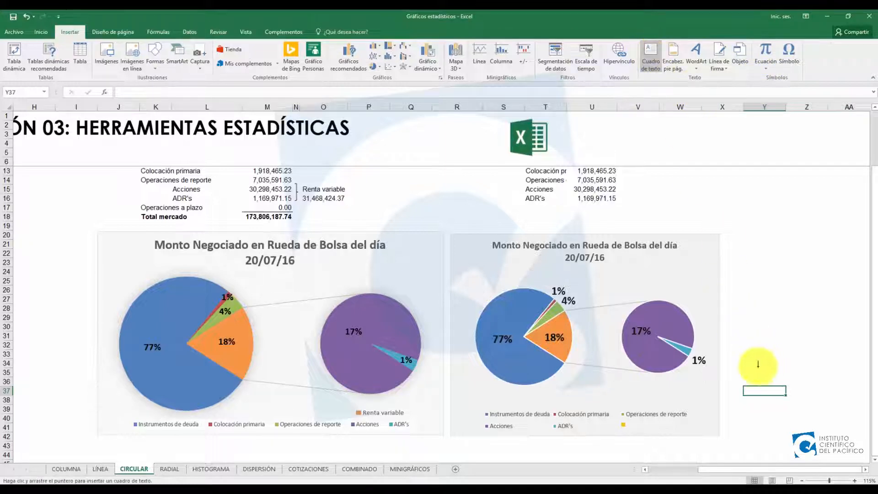
left_click(744, 335)
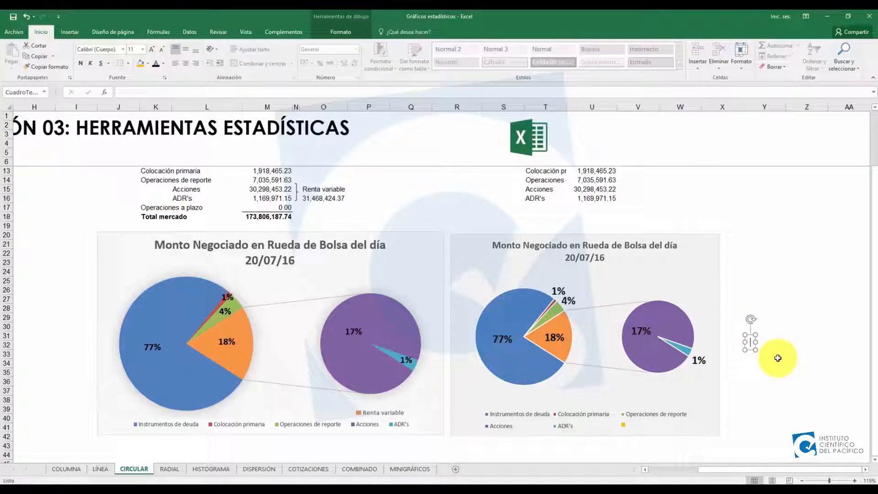
type("Renta")
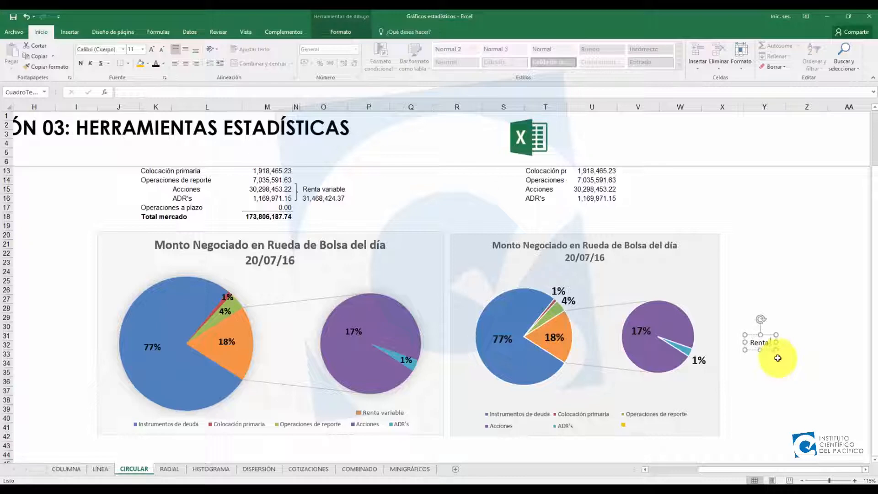
type(" Variable")
Step: Format the "Renta Variable" text as 9-point grey and place its box beside the orange legend square
left_click_drag(751, 343, 784, 345)
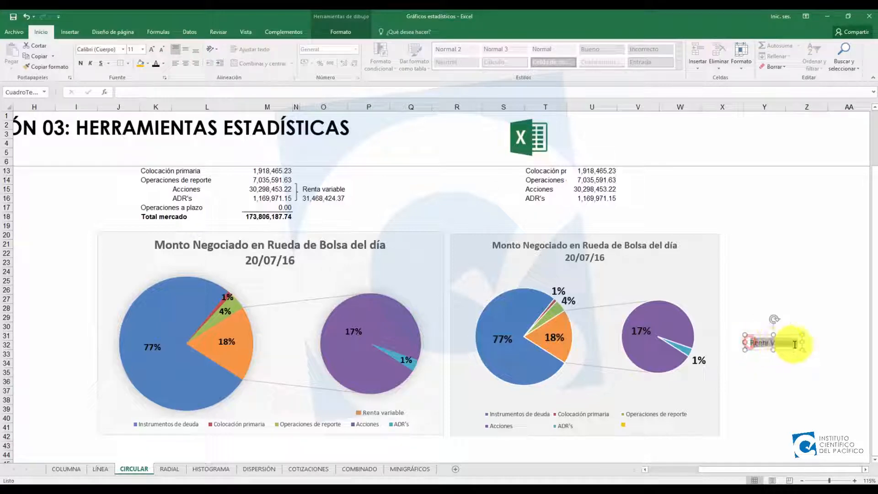
left_click(162, 49)
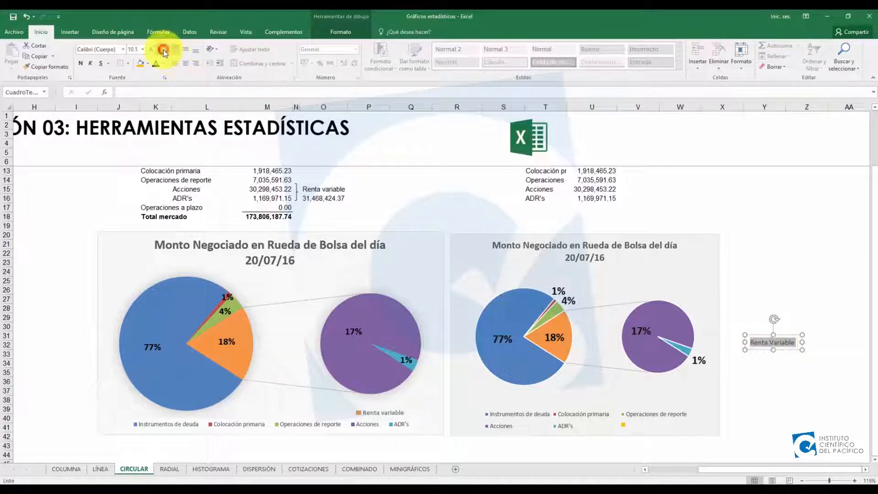
left_click(163, 51)
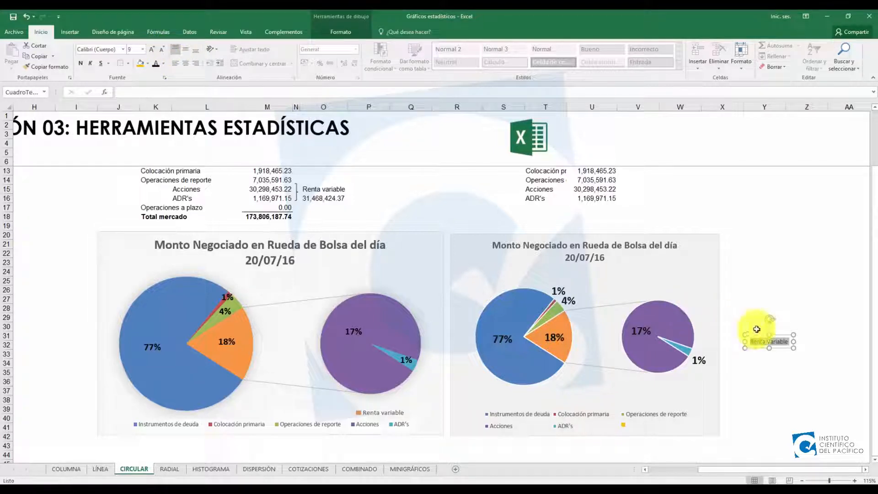
left_click_drag(777, 336, 667, 418)
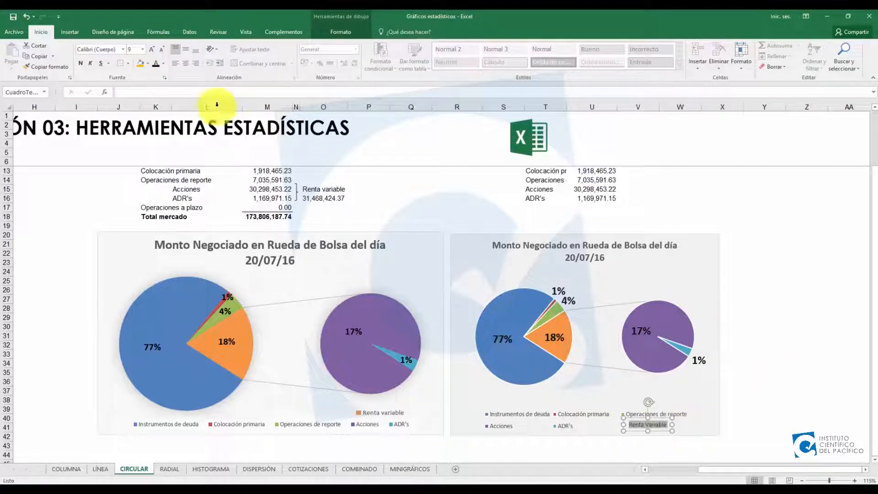
left_click(165, 64)
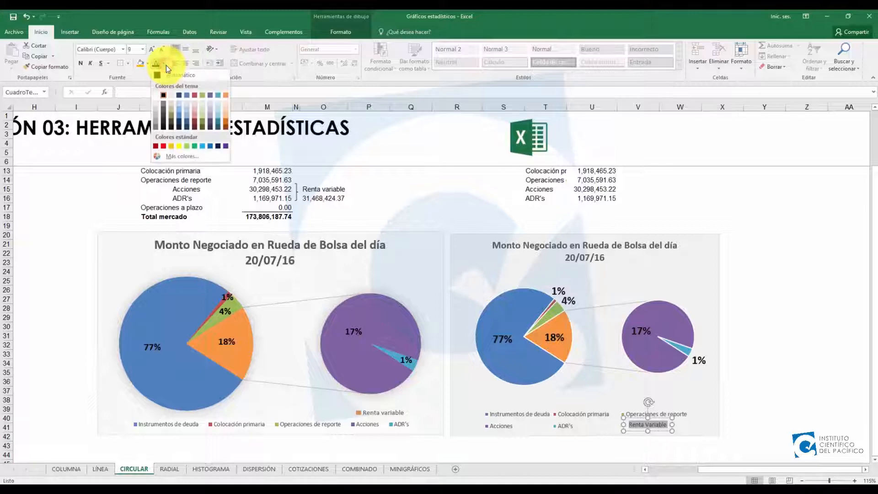
left_click(156, 114)
left_click(761, 427)
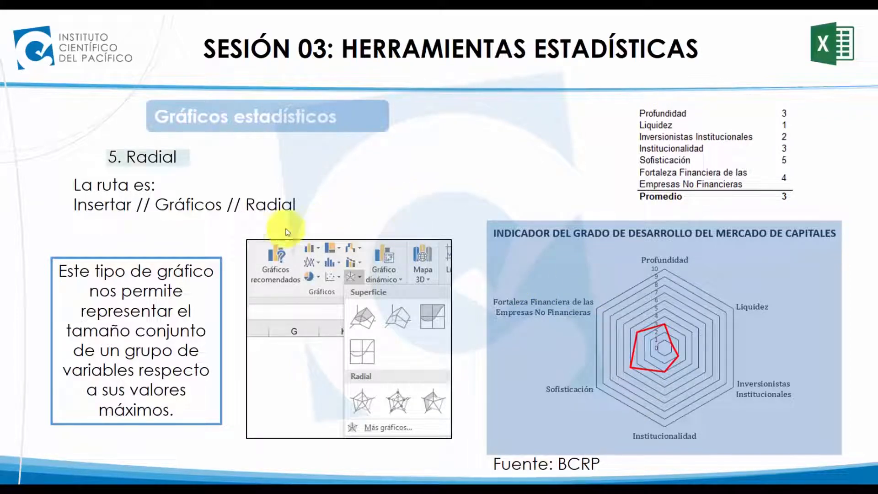
left_click(217, 238)
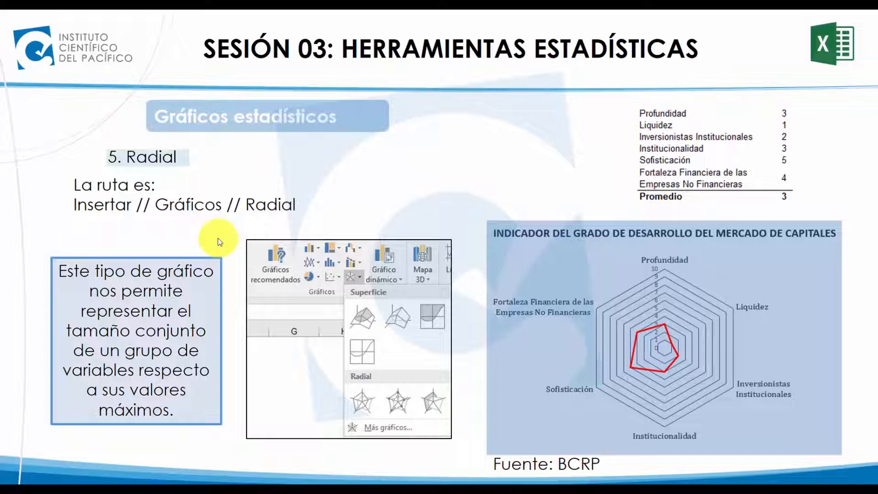
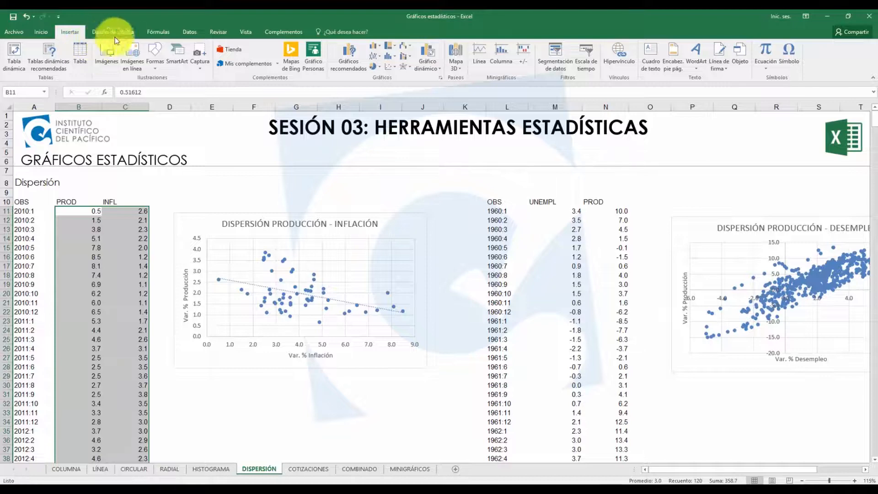
Step: Insert a markers-only scatter chart of the PROD and INFL data and place it below the sample production-inflation chart
left_click(394, 71)
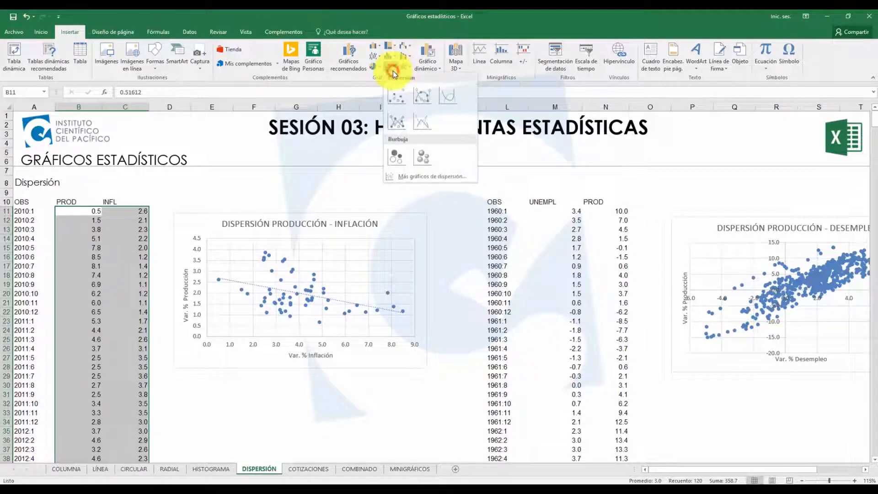
left_click(396, 93)
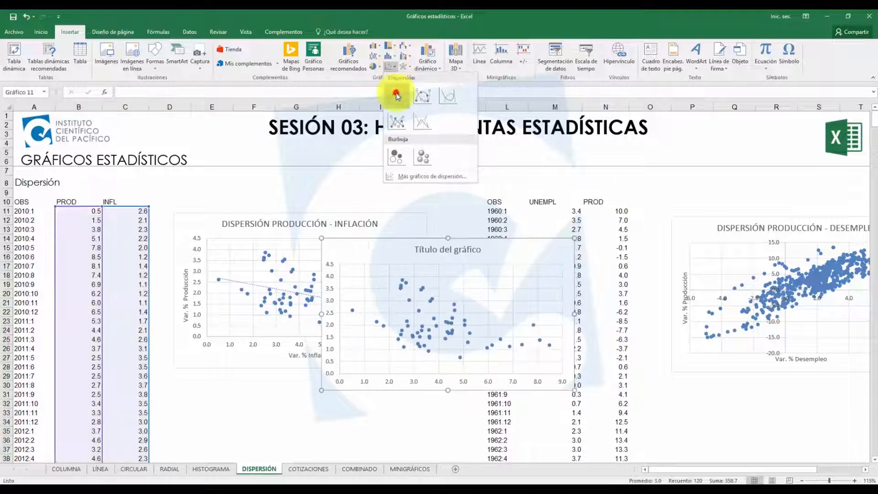
scroll(489, 224, "down", 1)
left_click_drag(494, 220, 350, 356)
scroll(334, 323, "down", 2)
scroll(334, 323, "up", 1)
scroll(334, 324, "up", 1)
scroll(334, 323, "down", 1)
Step: Title the new production-inflation scatter chart "DISPERSIÓN PRODUCCIÓN - INFLACIÓN"
left_click(321, 334)
type("DIS")
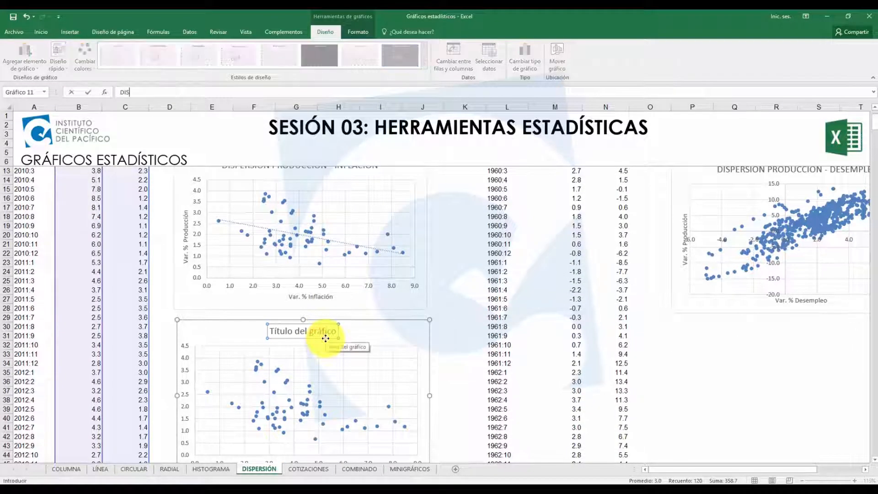
type("PERSIÓN PRODUCCIÓN - INFLACIÓN")
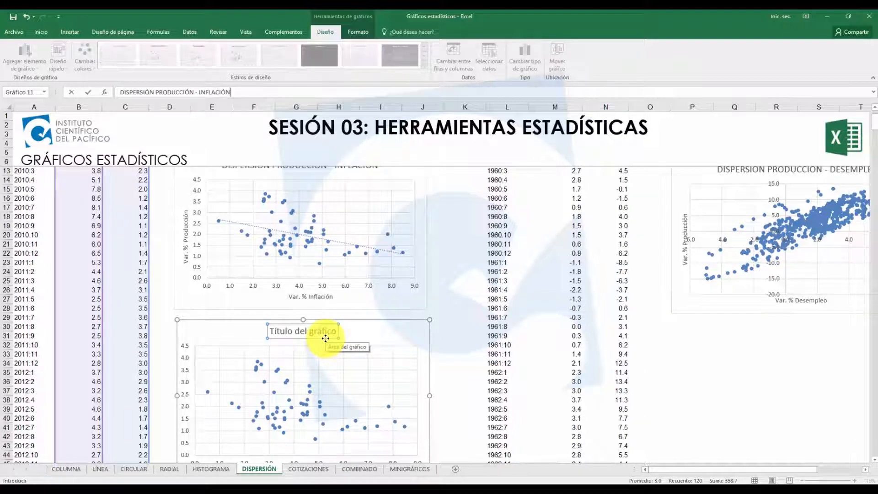
key("Return")
scroll(475, 347, "up", 1)
left_click(452, 298)
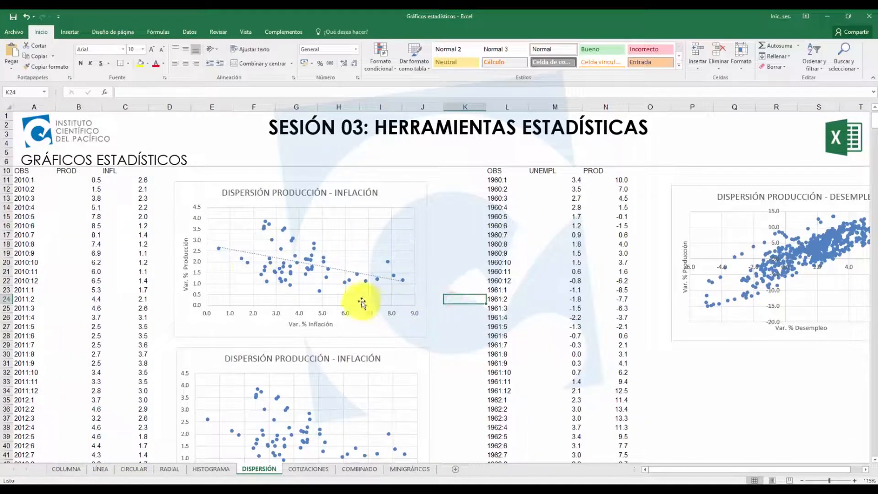
scroll(446, 357, "down", 1)
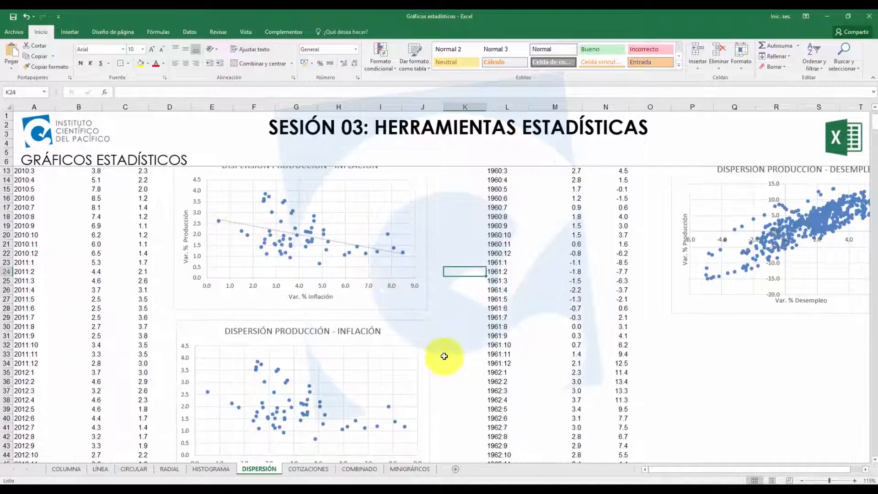
Step: Add a linear trendline to the new production-inflation scatter chart
scroll(444, 356, "down", 1)
left_click(409, 307)
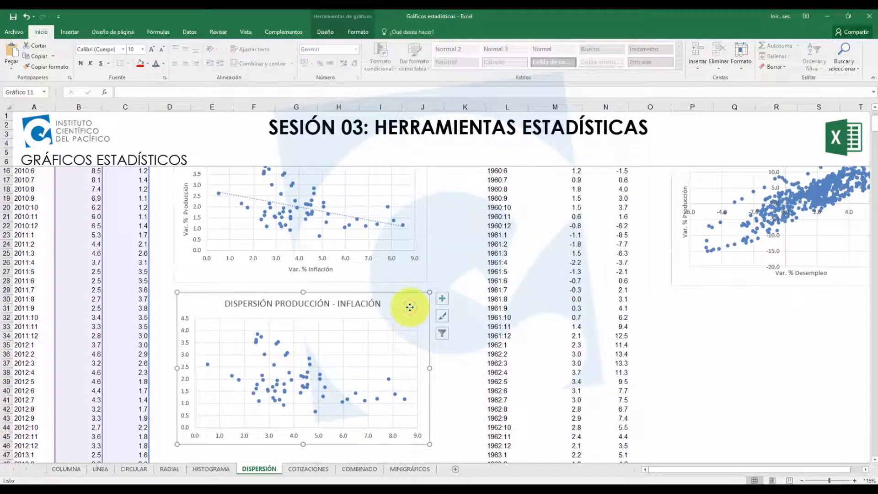
left_click(326, 35)
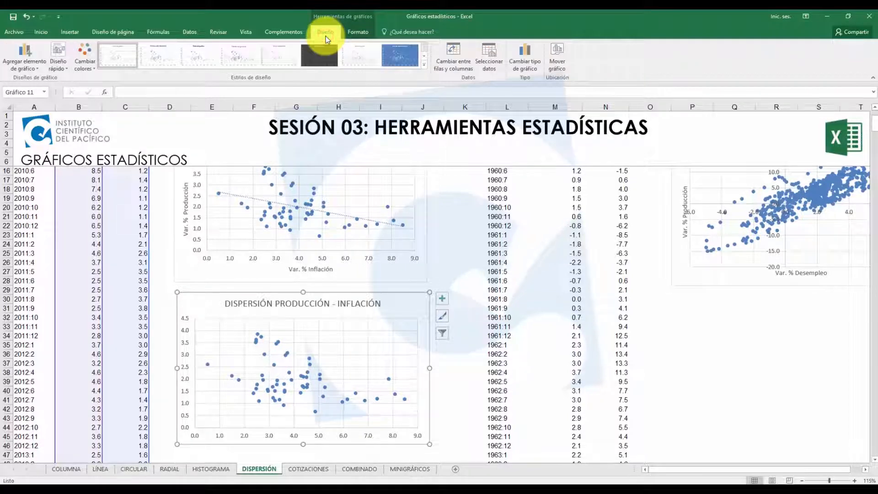
left_click(37, 74)
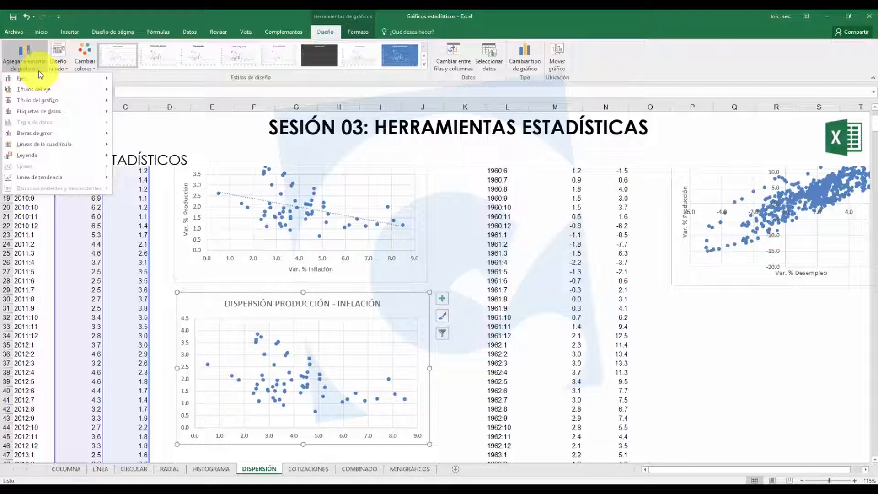
mouse_move(50, 180)
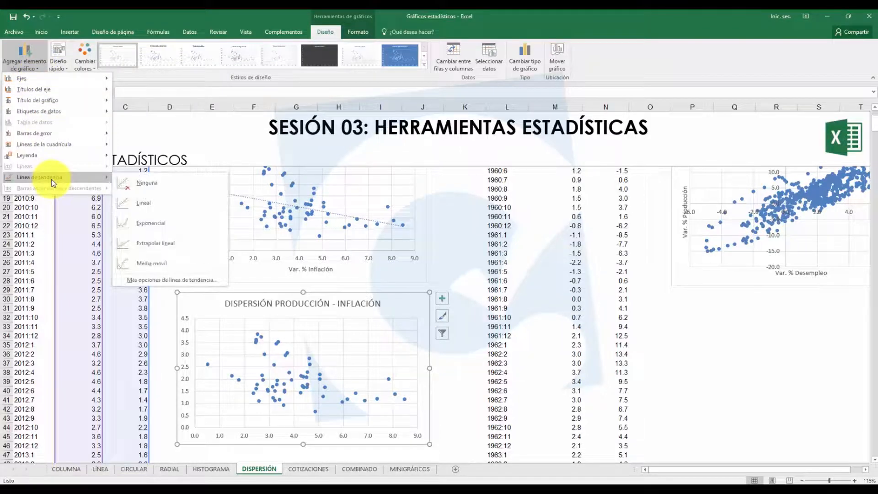
left_click(163, 202)
scroll(391, 350, "up", 2)
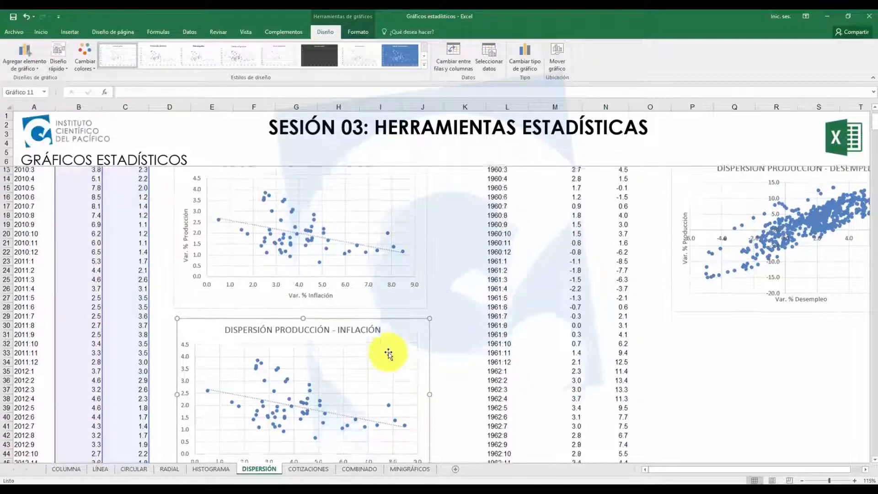
scroll(429, 311, "down", 1)
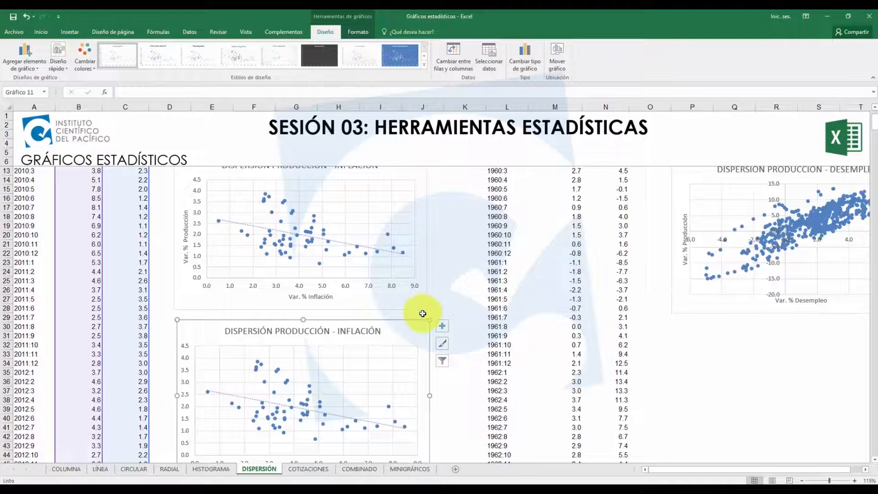
scroll(422, 314, "down", 1)
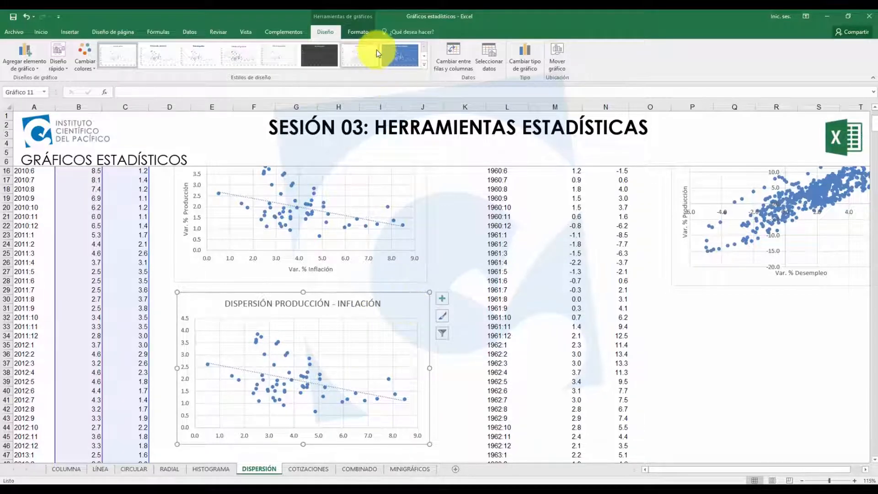
Step: Add primary horizontal and primary vertical axis titles to the new production-inflation chart
left_click(40, 72)
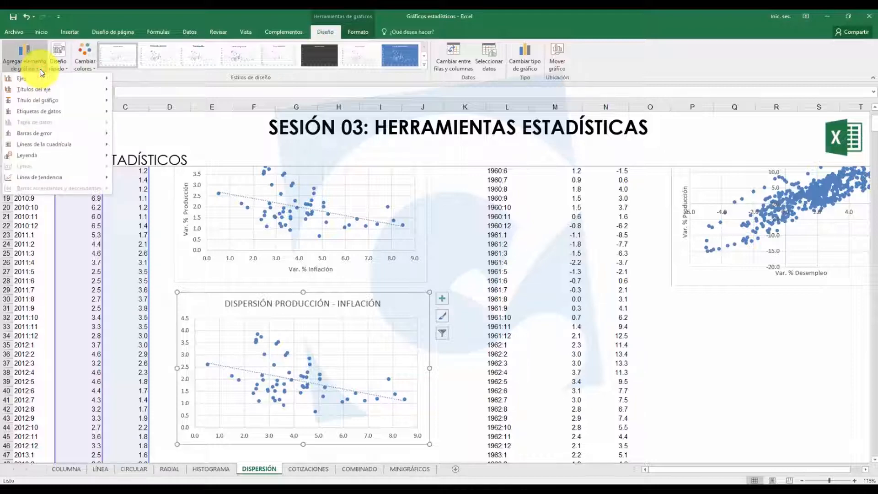
mouse_move(54, 89)
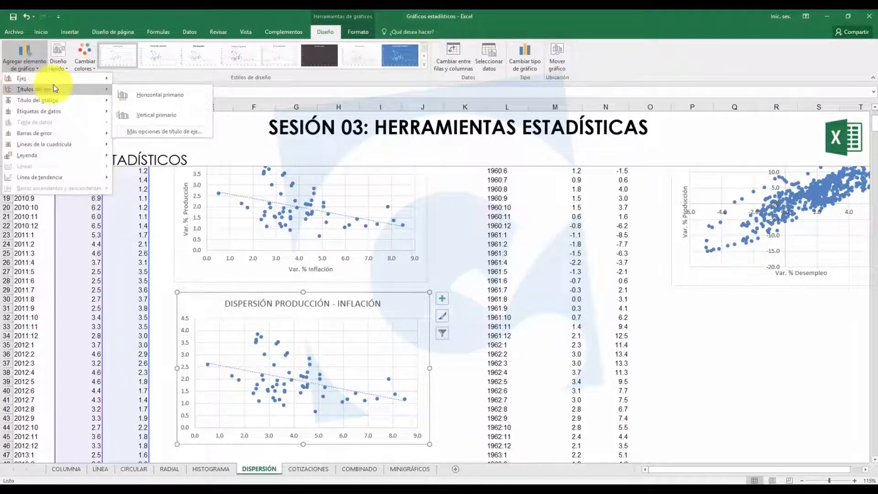
left_click(150, 92)
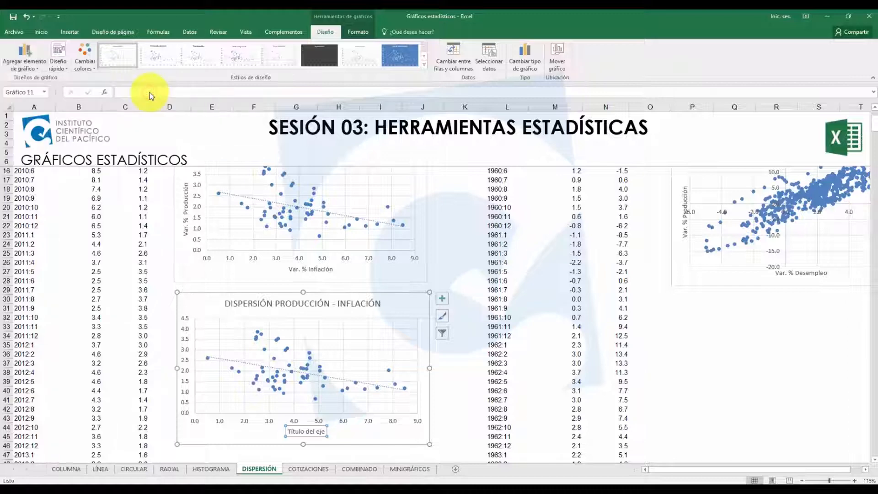
left_click(40, 69)
mouse_move(46, 89)
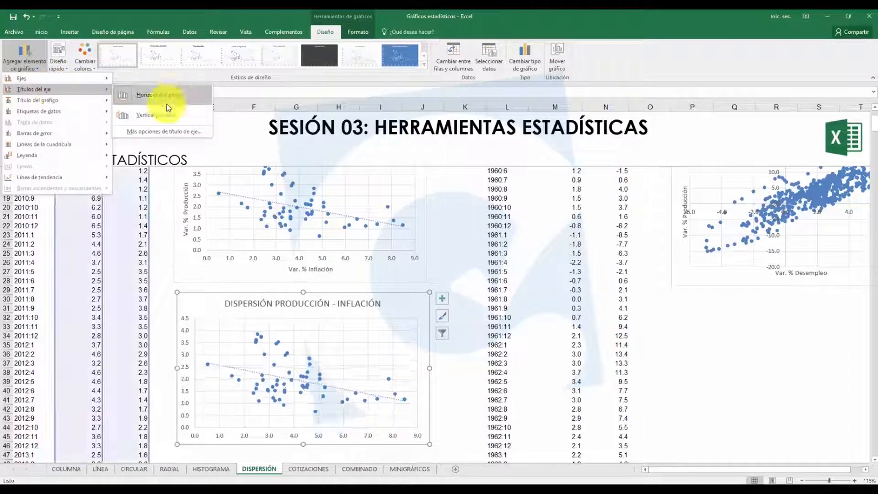
left_click(163, 116)
Step: Replace the vertical axis title of the new production-inflation chart with "var. % Producción"
left_click(189, 379)
left_click_drag(189, 379, 188, 348)
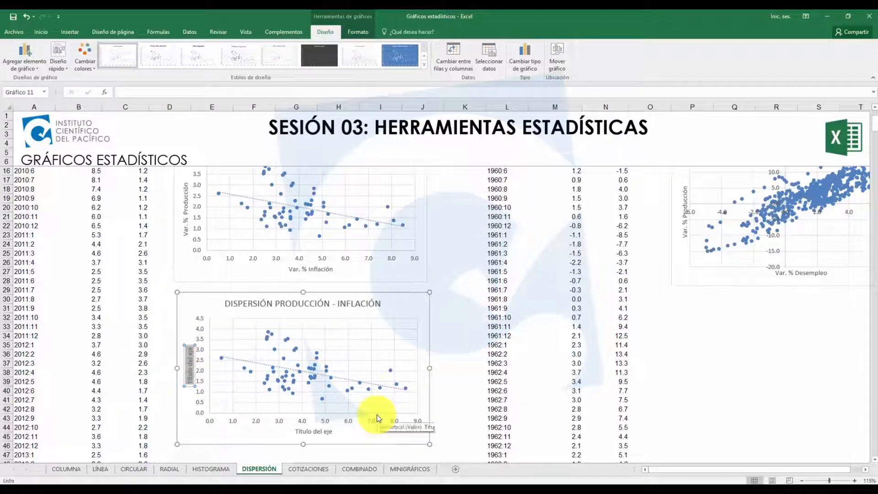
key("Delete")
type("vAR")
key("BackSpace")
key("BackSpace")
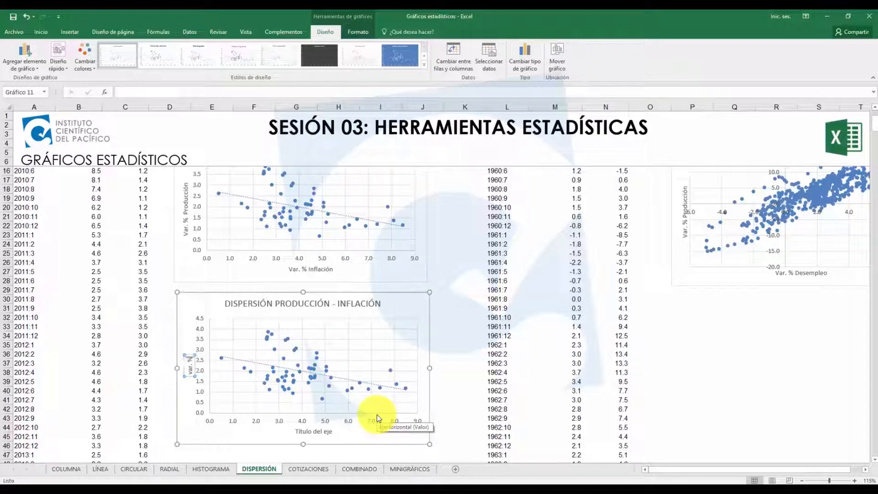
type("ar. % Producción")
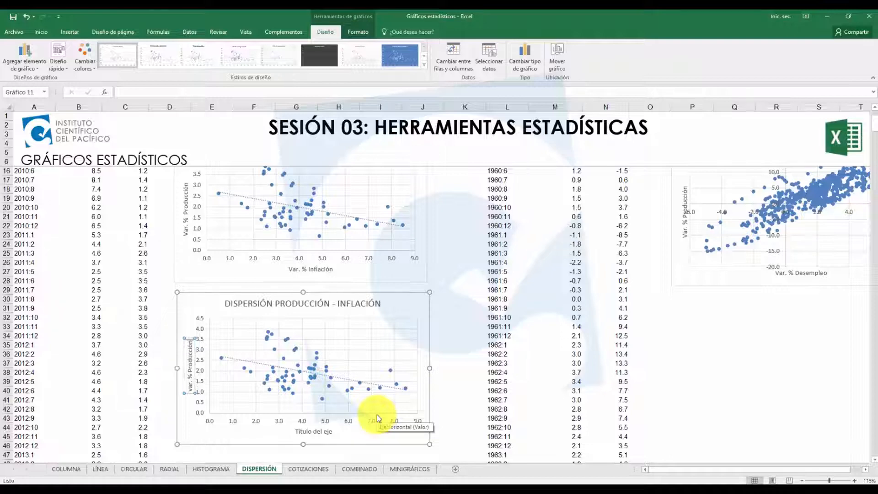
Step: Replace the horizontal axis title of the new production-inflation chart with "Var. % Inflación"
triple_click(318, 431)
type("Var")
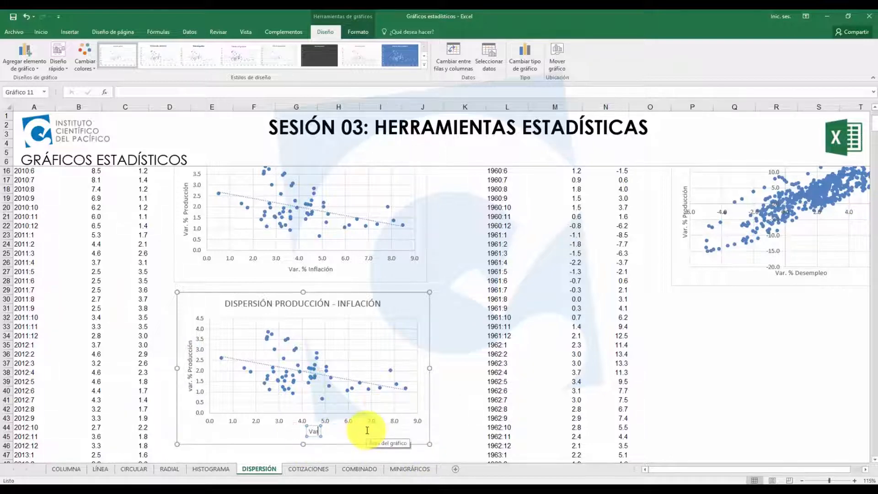
type(". % Inflación")
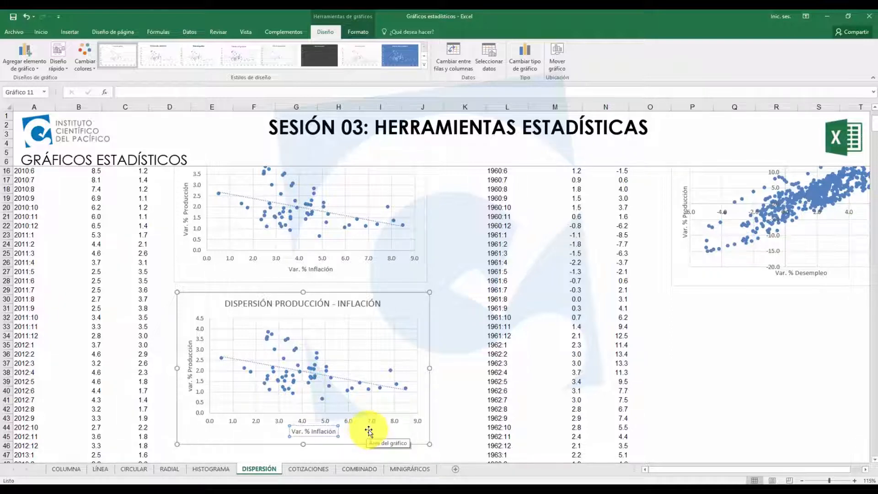
left_click(453, 417)
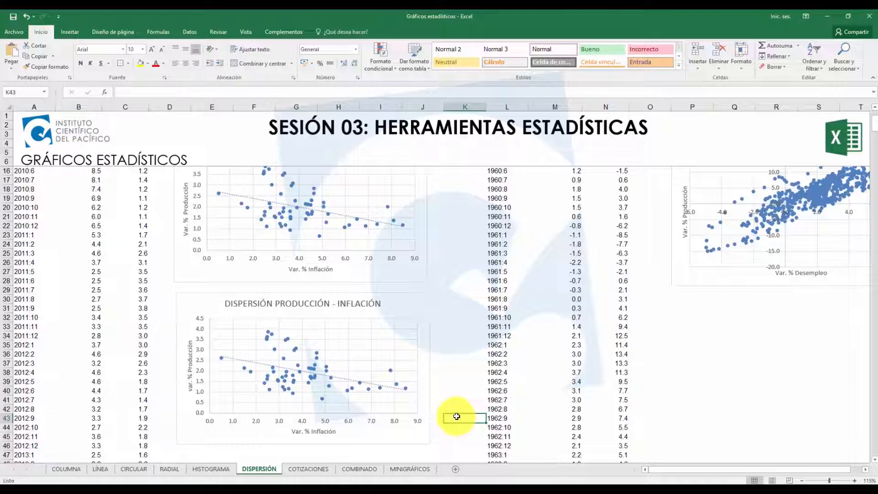
Step: Insert a markers-only scatter chart of all UNEMPL and PROD data and place it below the sample production-unemployment chart
left_click_drag(699, 469, 709, 467)
scroll(728, 443, "up", 3)
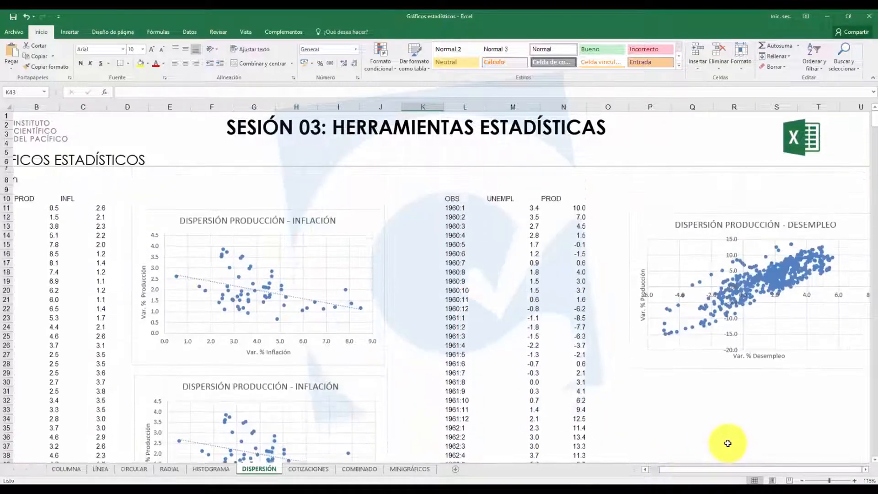
left_click(865, 469)
left_click(676, 432)
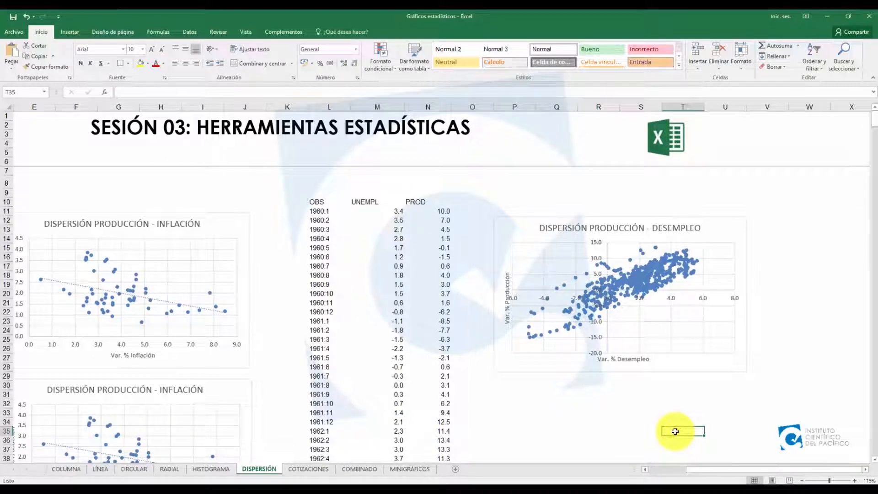
left_click(392, 211)
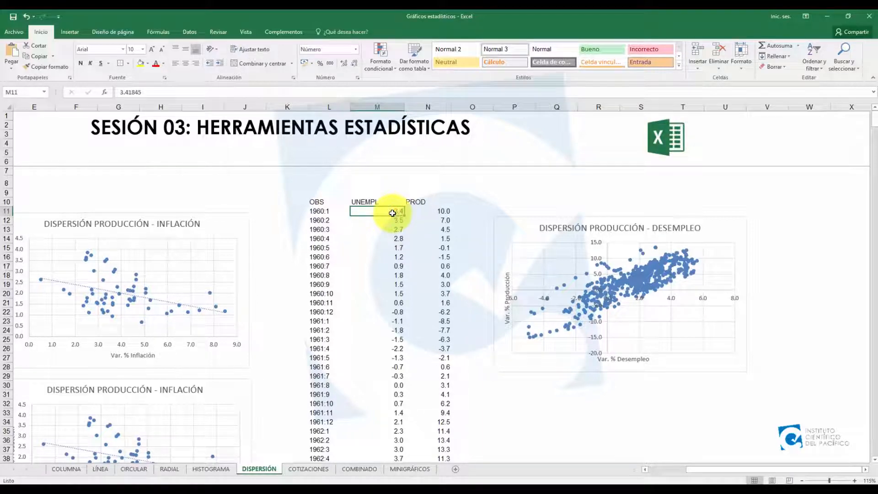
left_click_drag(392, 209, 451, 451)
key("ctrl+shift+Down")
left_click_drag(874, 448, 865, 112)
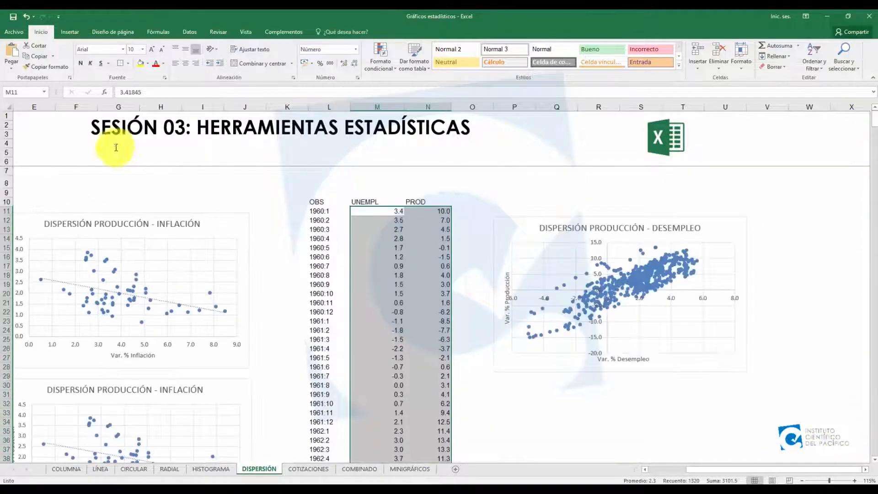
left_click(71, 32)
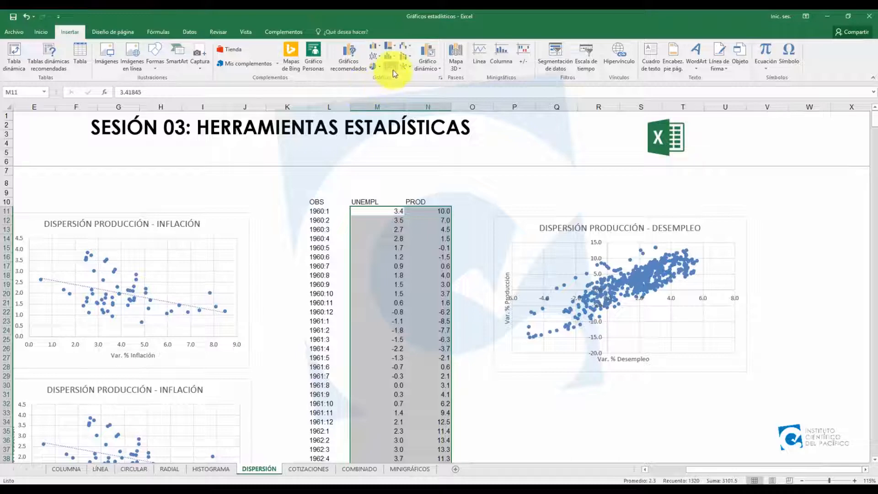
left_click(392, 68)
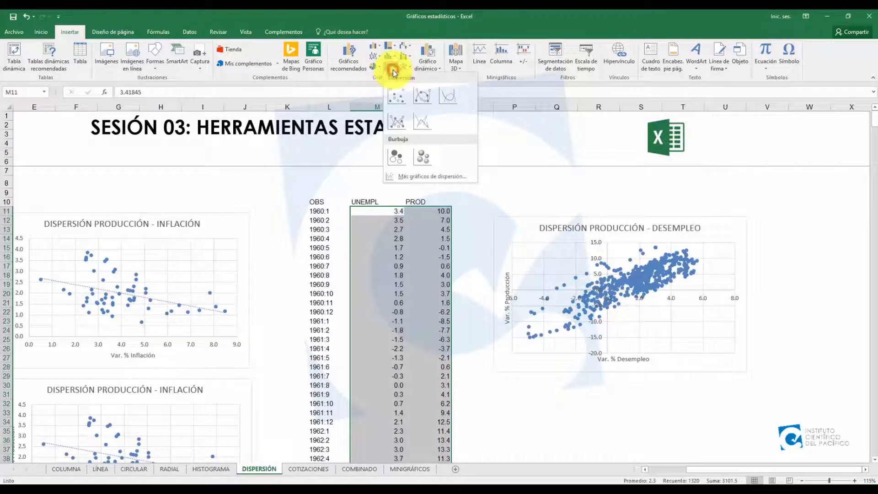
left_click(395, 94)
left_click_drag(496, 283, 684, 384)
scroll(683, 389, "down", 2)
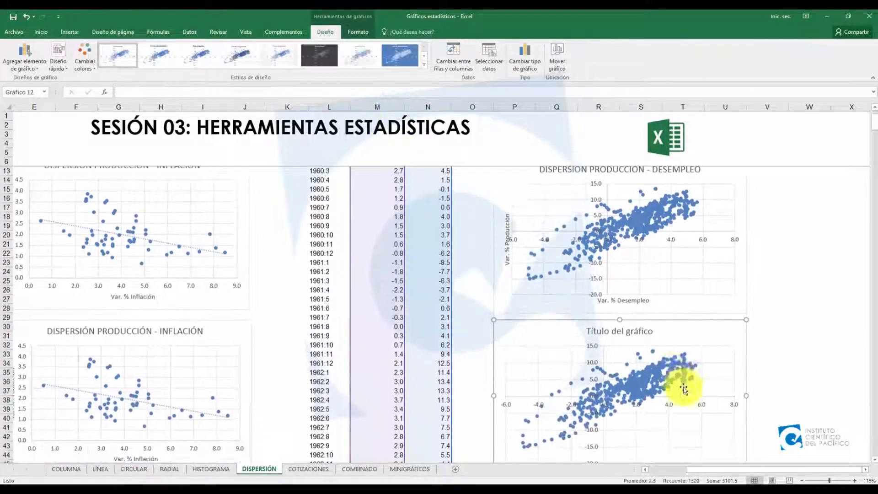
Step: Title the new unemployment scatter chart "DISPERSIÓN PRODUCCIÓN - DESEMPLEO"
left_click_drag(653, 332, 601, 333)
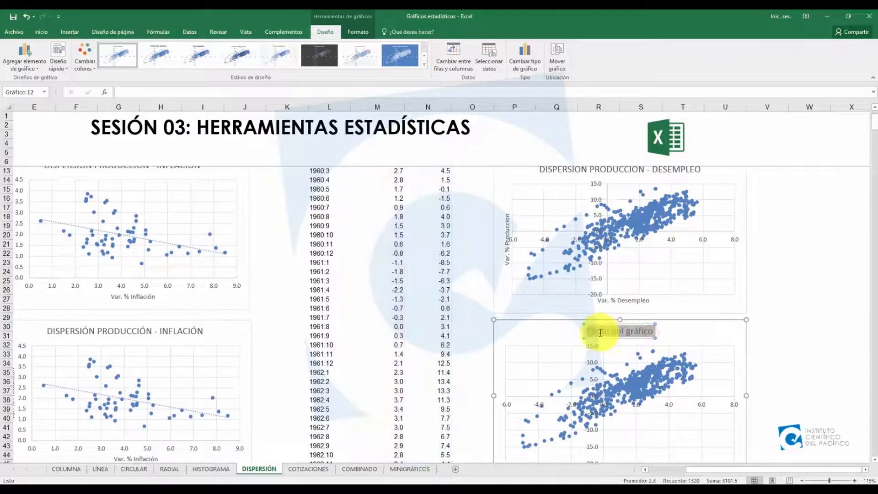
type("DISPERS")
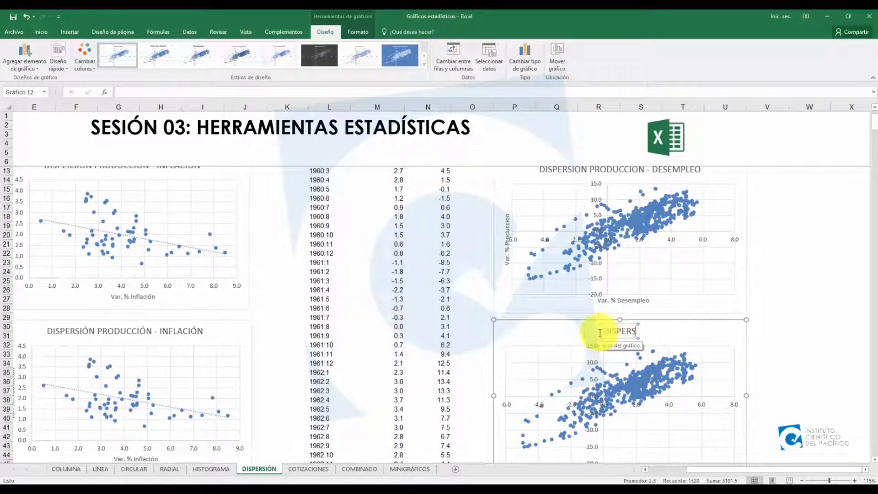
type("IÓN PRODUC")
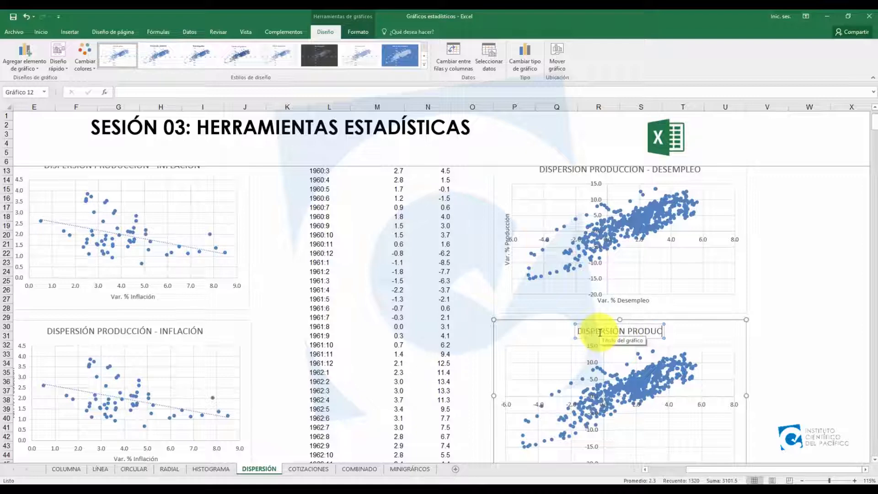
type("CIÓN - DESEMPLEO")
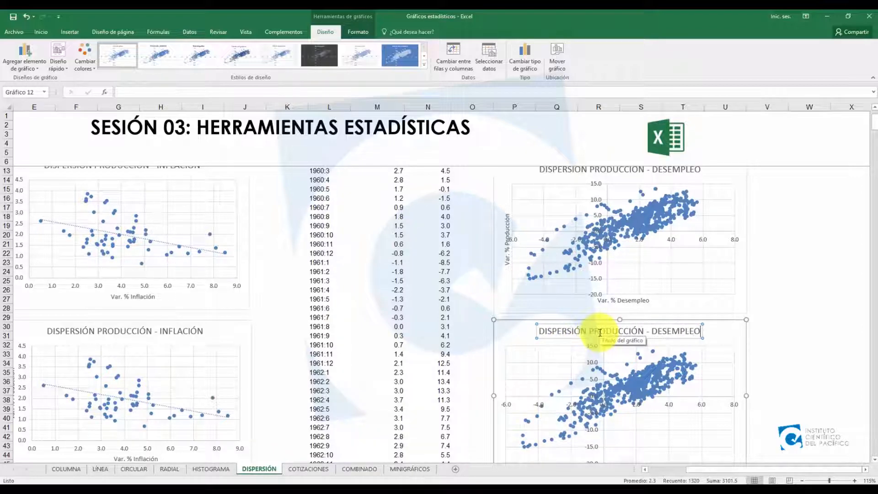
left_click(808, 363)
Step: Add primary horizontal and primary vertical axis titles to the new production-unemployment chart
left_click(721, 336)
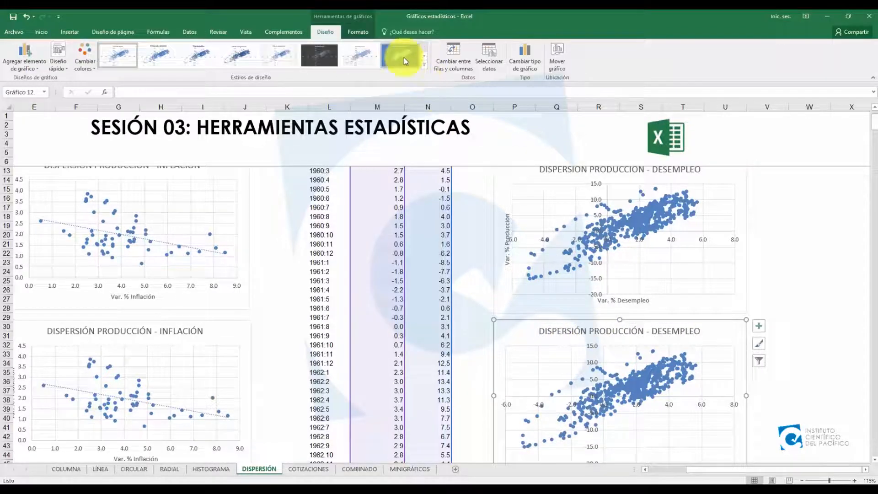
left_click(40, 66)
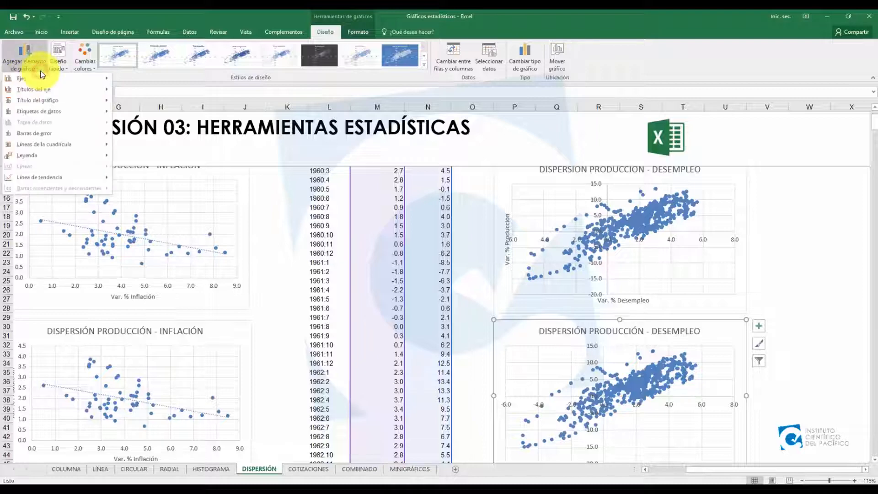
left_click(121, 91)
left_click(41, 66)
mouse_move(27, 91)
left_click(122, 102)
scroll(592, 337, "down", 1)
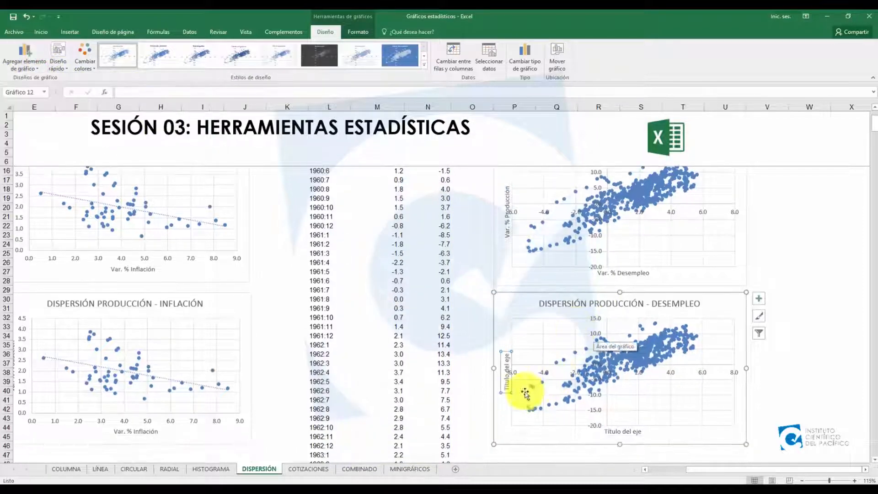
Step: Replace the vertical axis title of the new production-unemployment chart with "Var. % Producción"
left_click_drag(504, 386, 508, 354)
type("Var.")
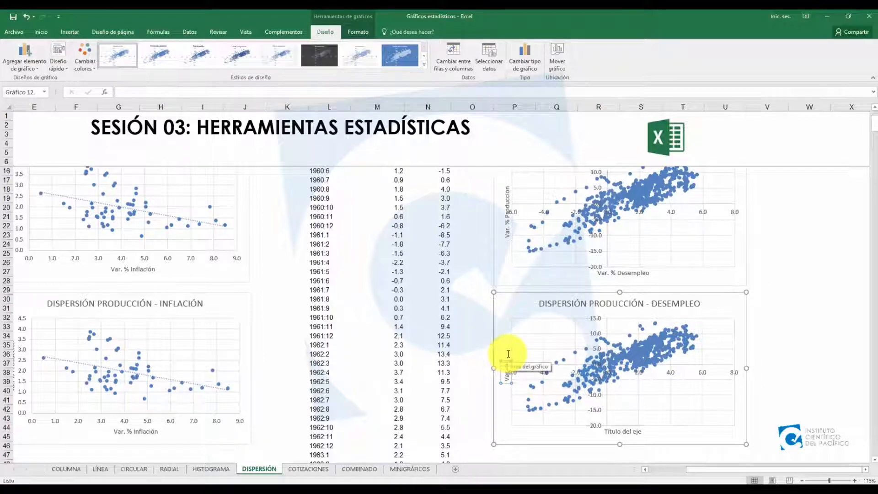
type(" % Produc")
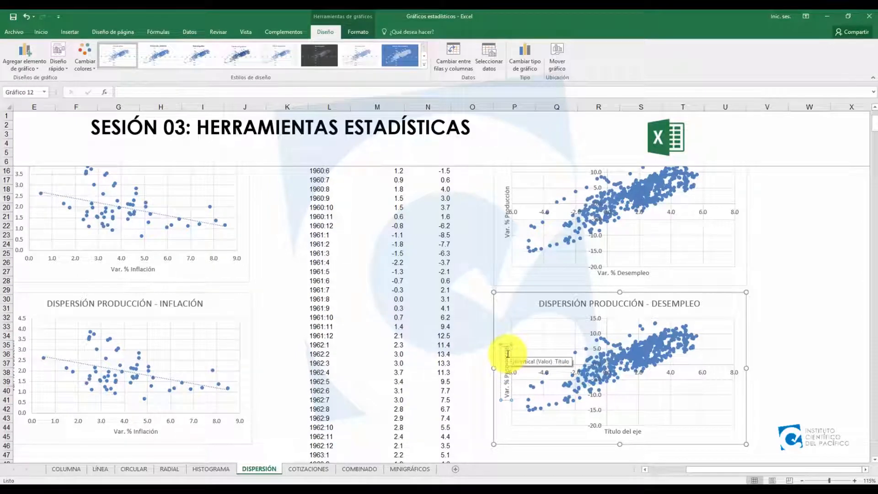
Step: Replace the horizontal axis title of the new production-unemployment chart with "Var. % Desempleo"
left_click(613, 431)
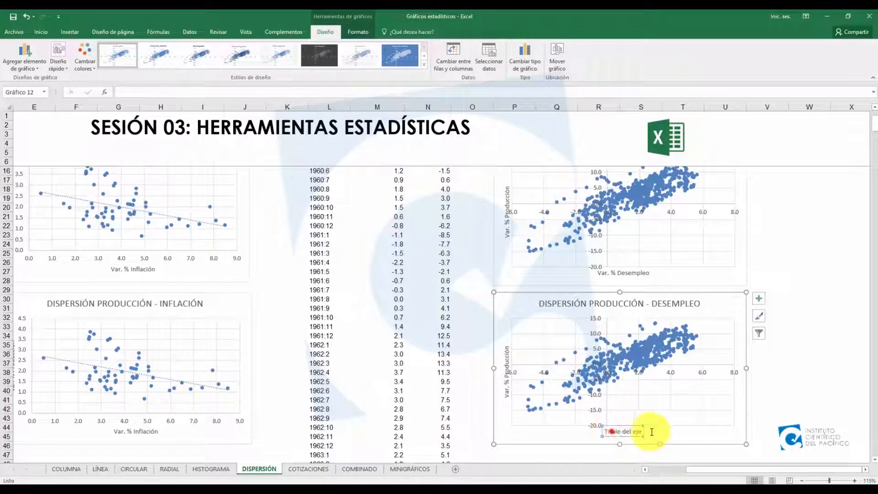
left_click_drag(612, 431, 691, 431)
type("Var. %")
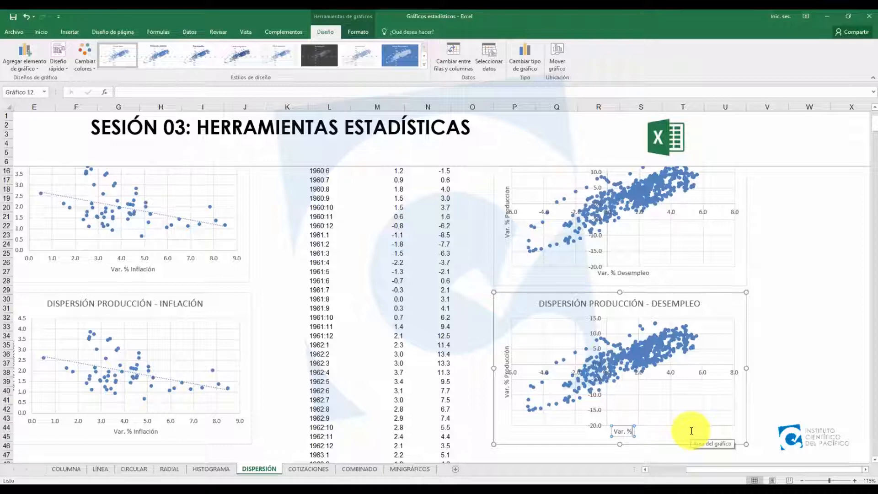
type(" Desempleo")
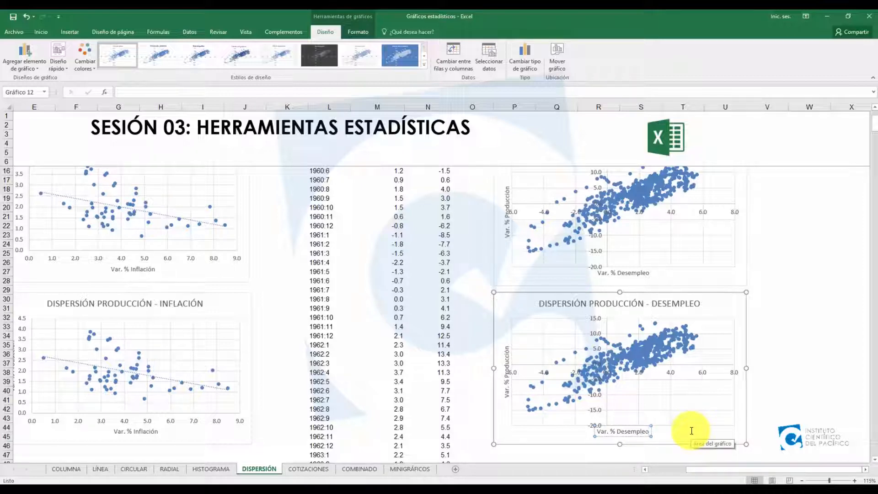
left_click(805, 398)
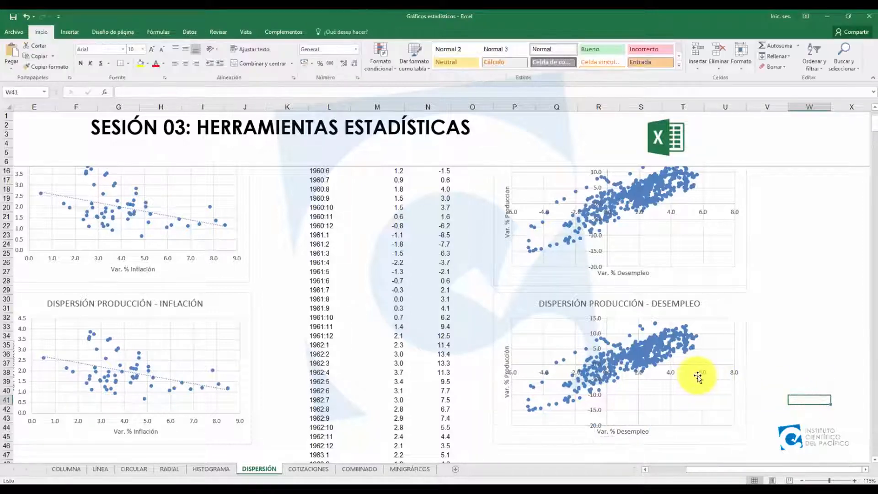
left_click(779, 273)
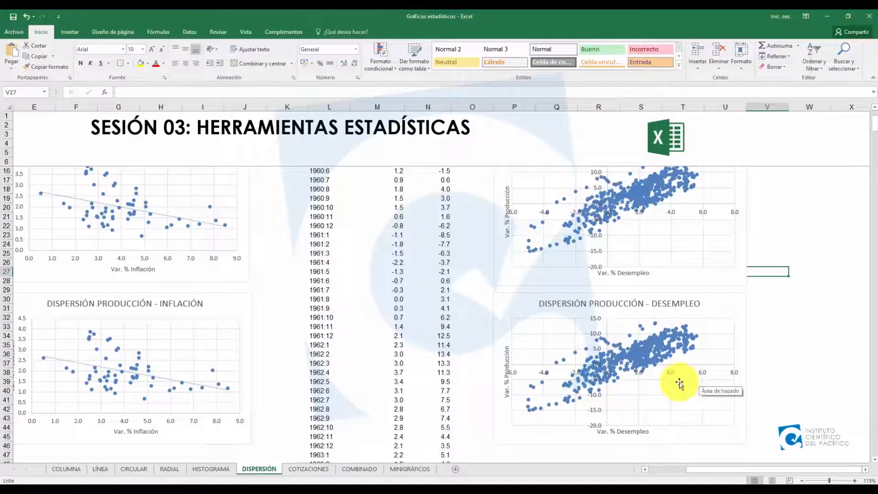
Step: Set the maximum bound of the new production-unemployment chart's horizontal axis to 6.0 and close the axis formatting options
scroll(680, 384, "up", 3)
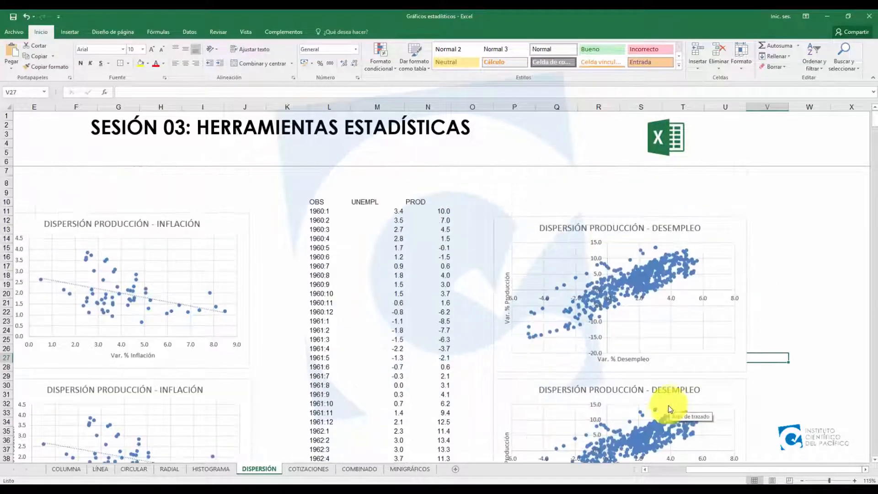
scroll(681, 389, "down", 3)
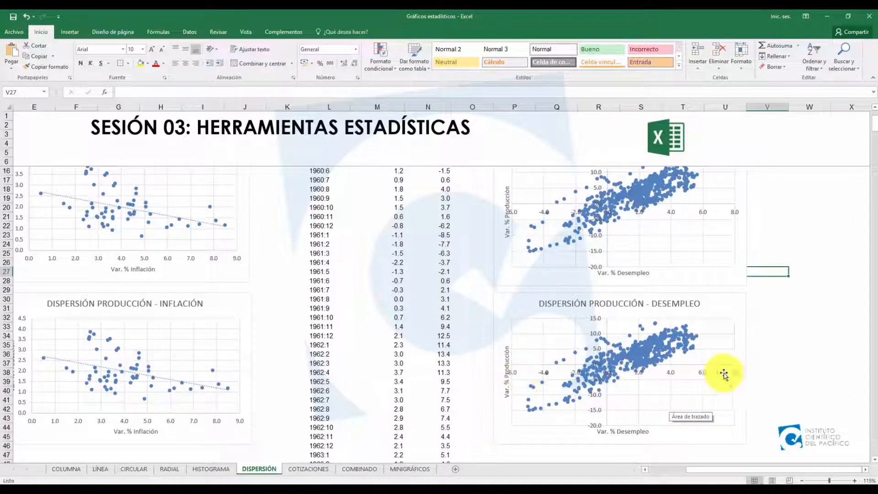
left_click_drag(731, 374, 657, 384)
double_click(701, 372)
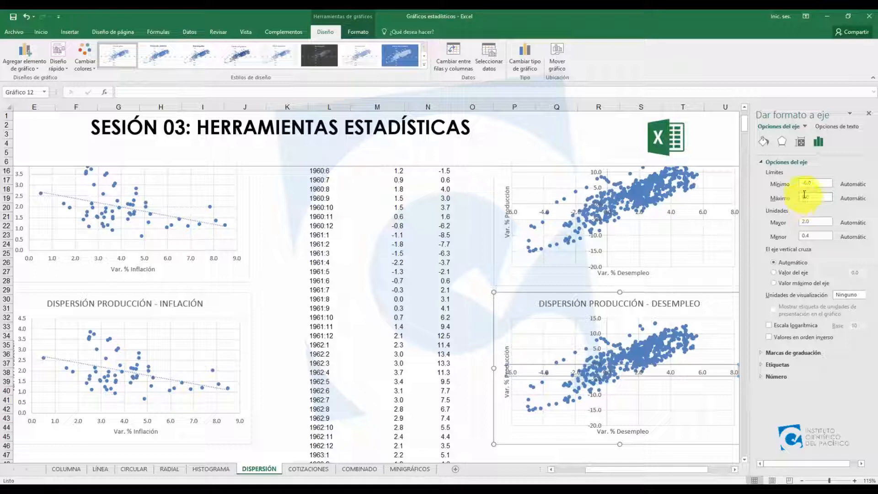
key("Return")
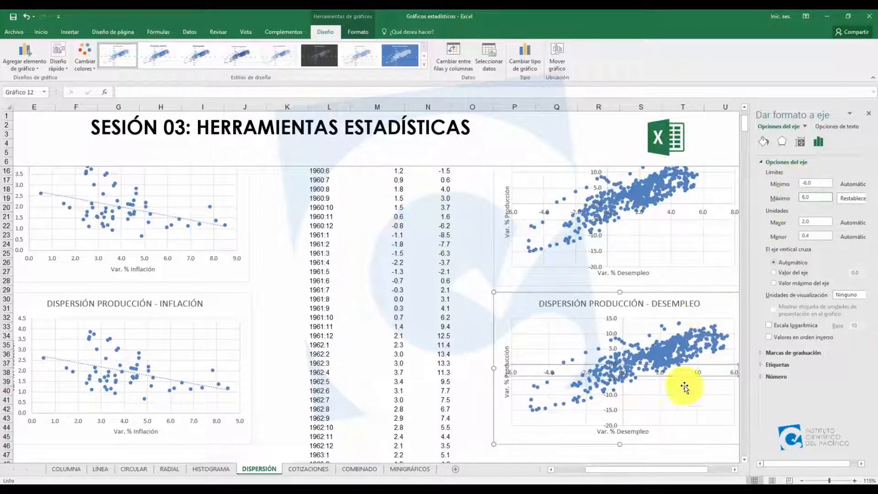
left_click(477, 303)
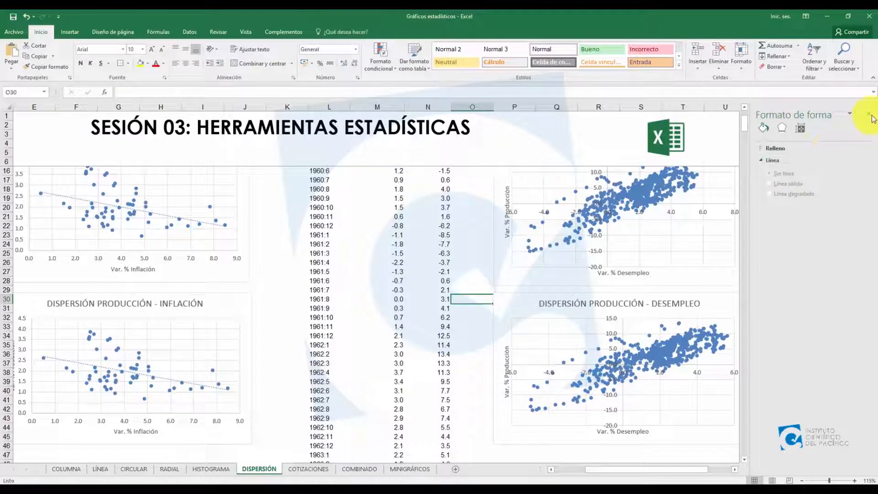
left_click(747, 393)
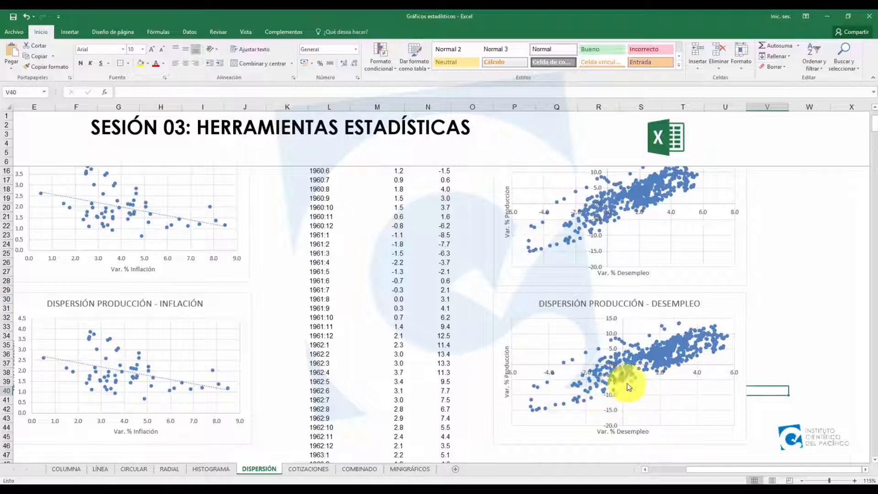